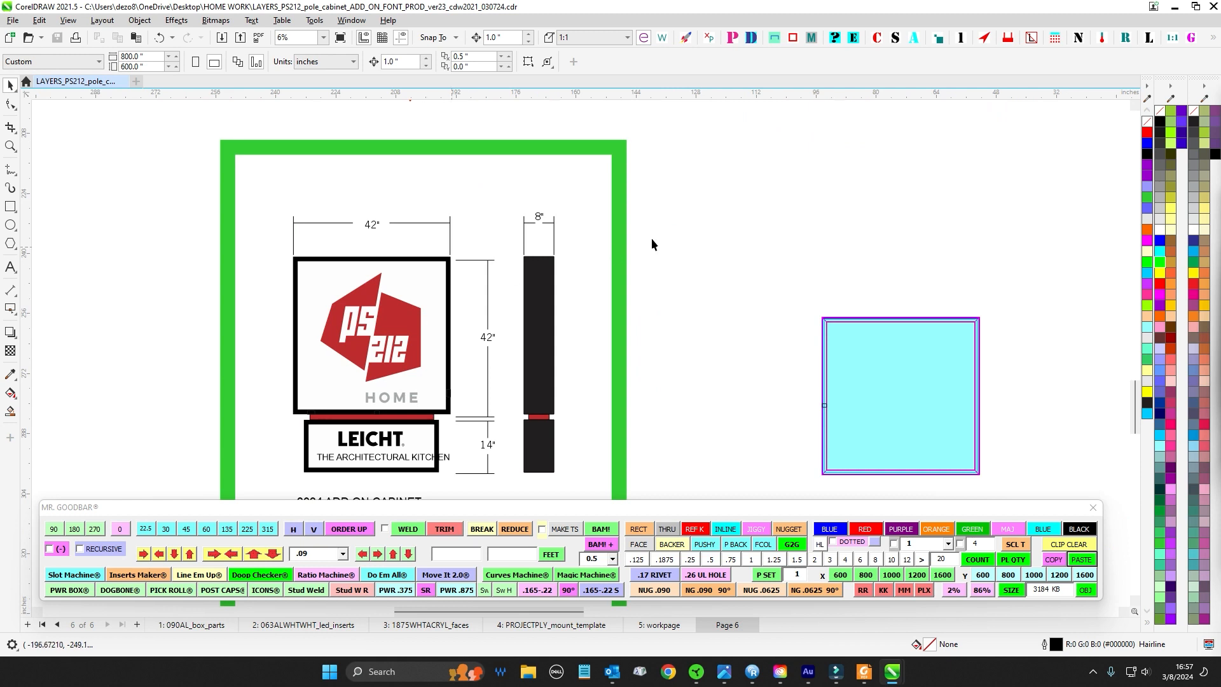
Examine the dimensioned front and side views of the pole sign cabinets on Page 6
scroll(662, 237, "down", 2)
scroll(496, 270, "up", 1)
scroll(495, 270, "up", 2)
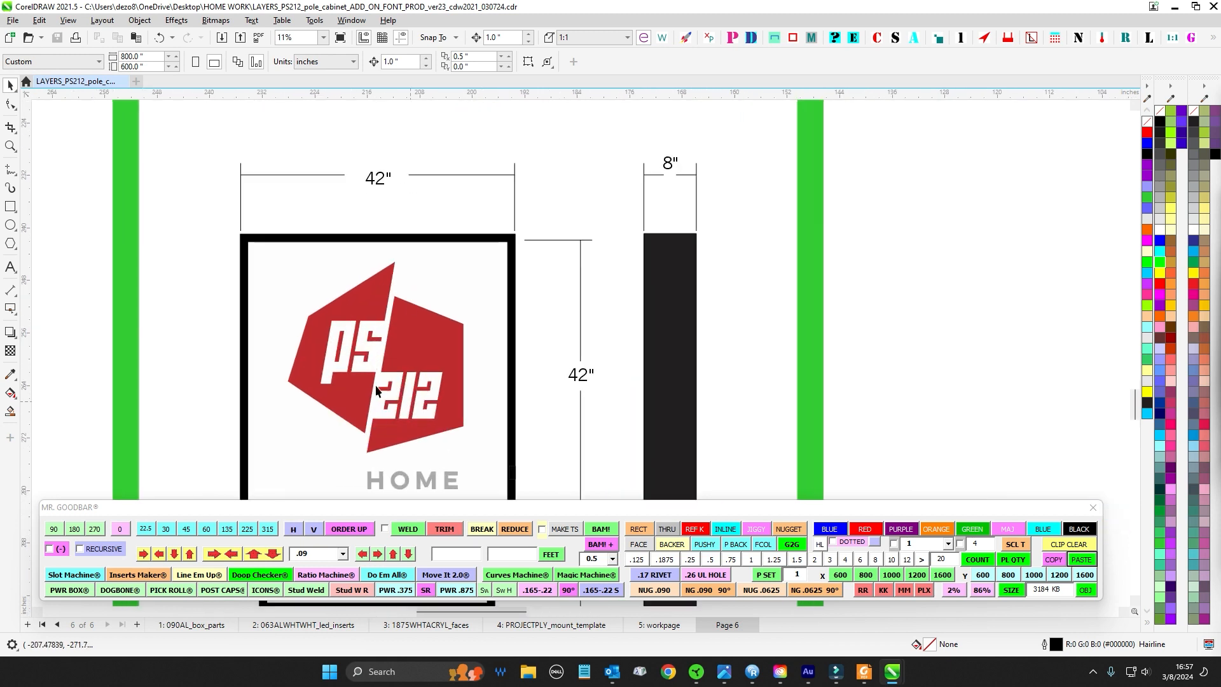
scroll(496, 293, "down", 1)
scroll(665, 245, "down", 2)
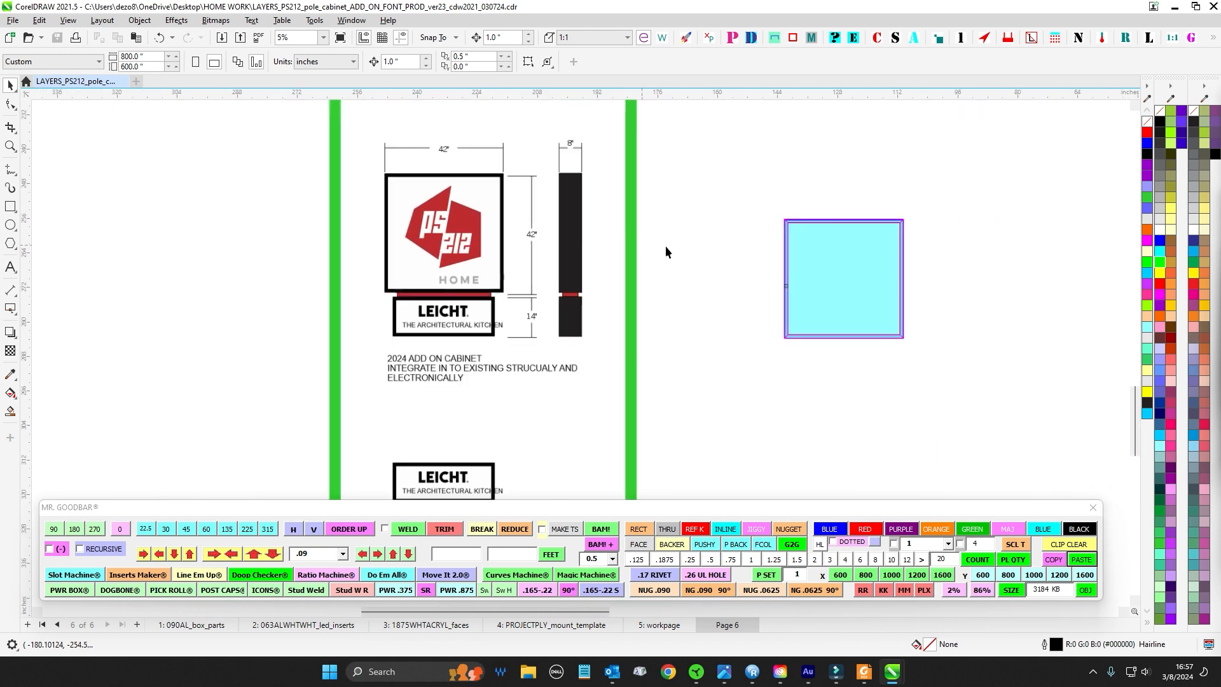
Switch to the PS 212 pole sign PDF in Foxit PDF Reader, review its drawings, renderings and specifications, and return to CorelDRAW
left_click(862, 682)
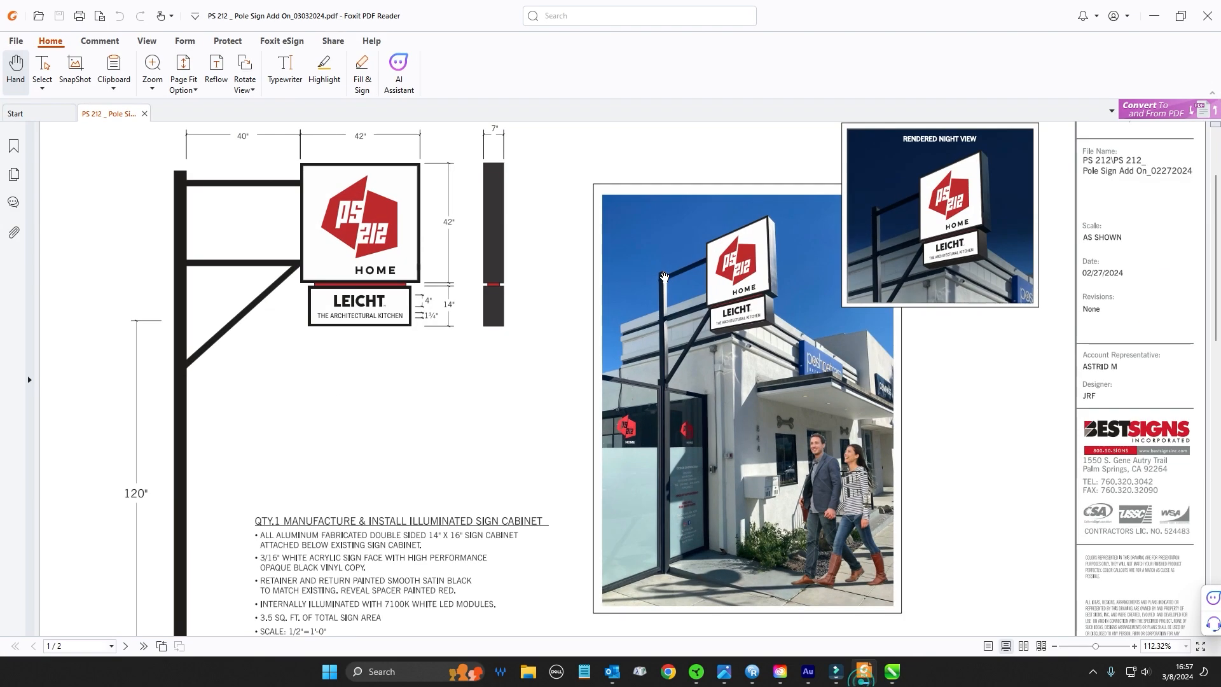
scroll(553, 242, "down", 3)
scroll(559, 238, "up", 3)
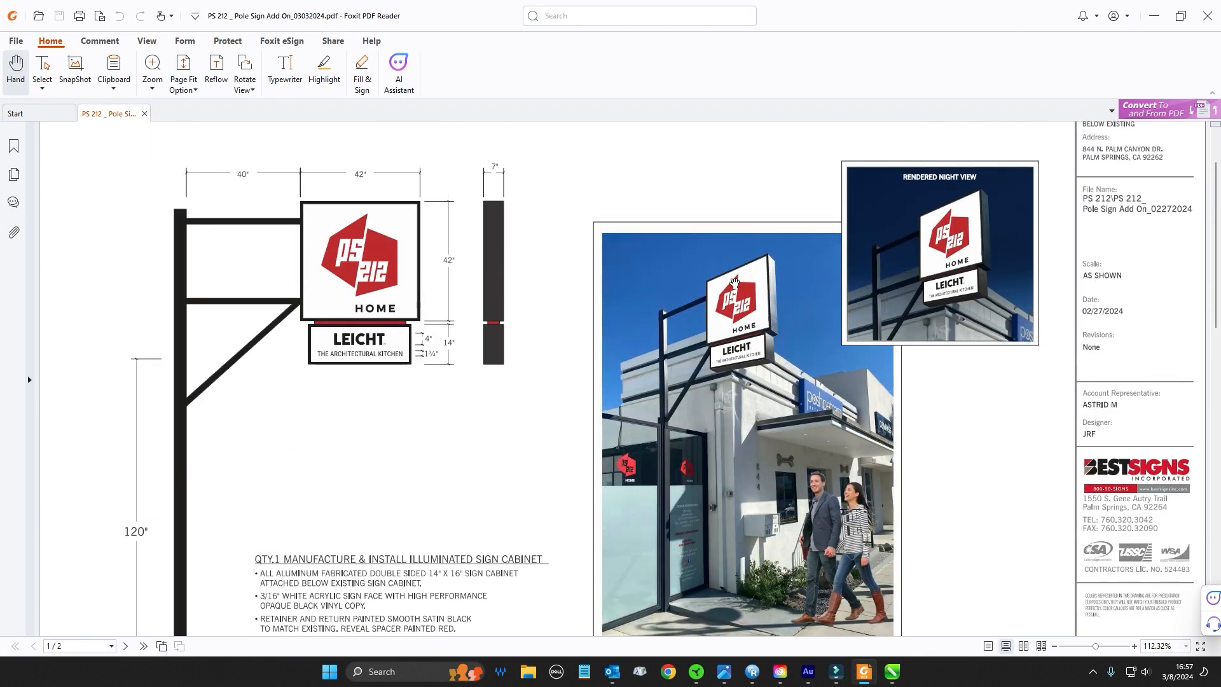
scroll(347, 405, "up", 3)
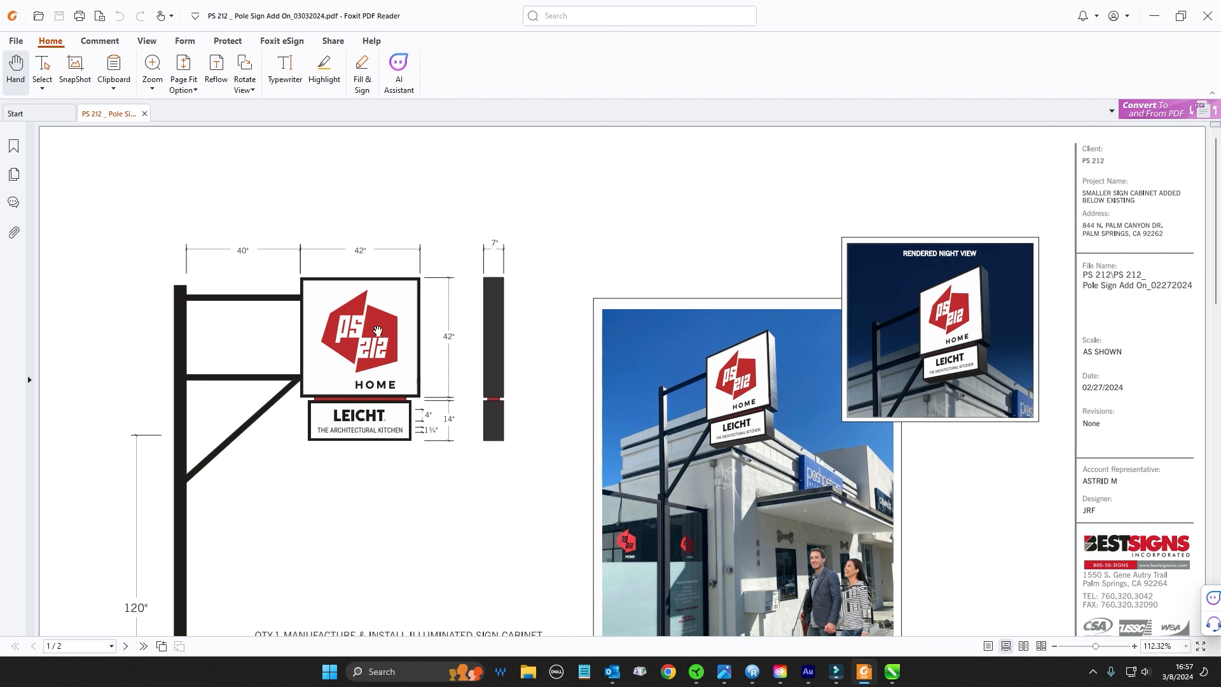
scroll(422, 299, "down", 5)
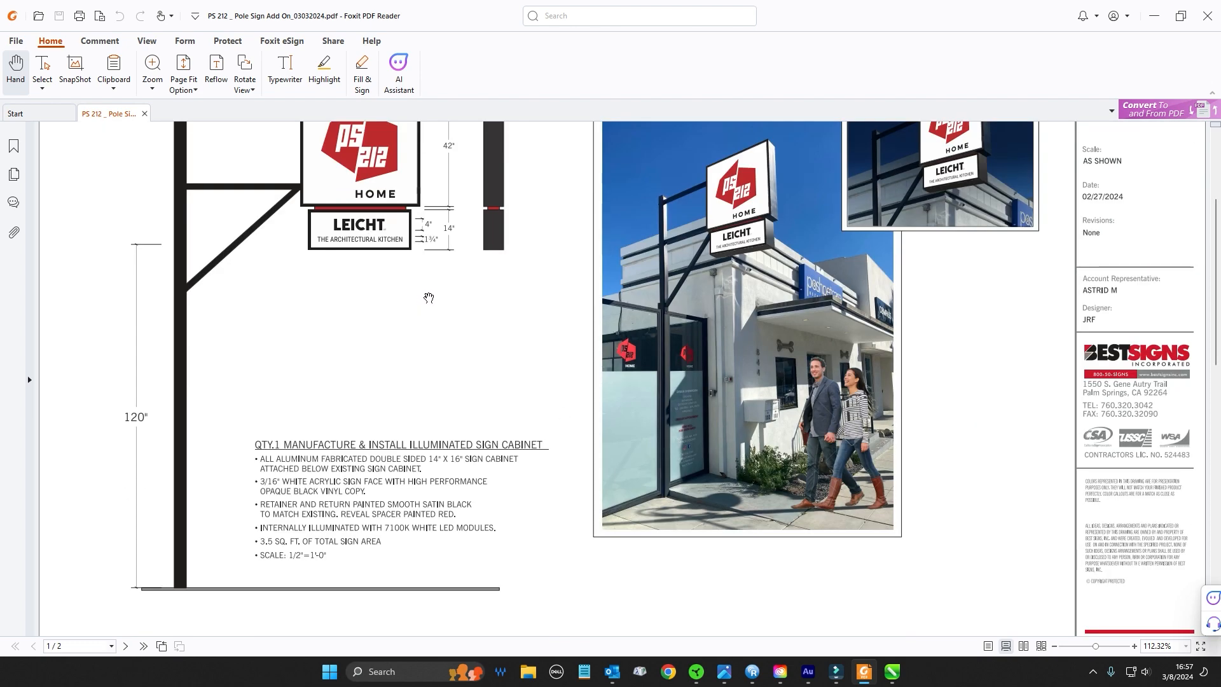
left_click(1154, 16)
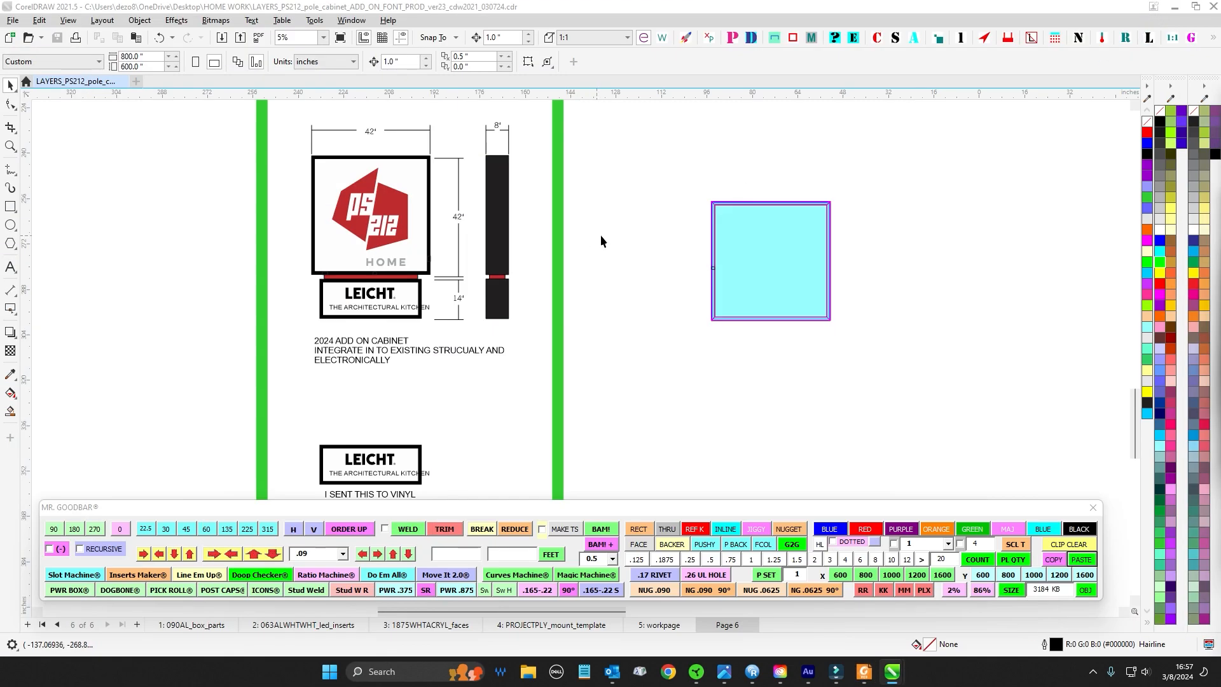
Open the workpage and examine the cabinet part layouts up to the keystone bracket drawings
scroll(649, 319, "down", 2)
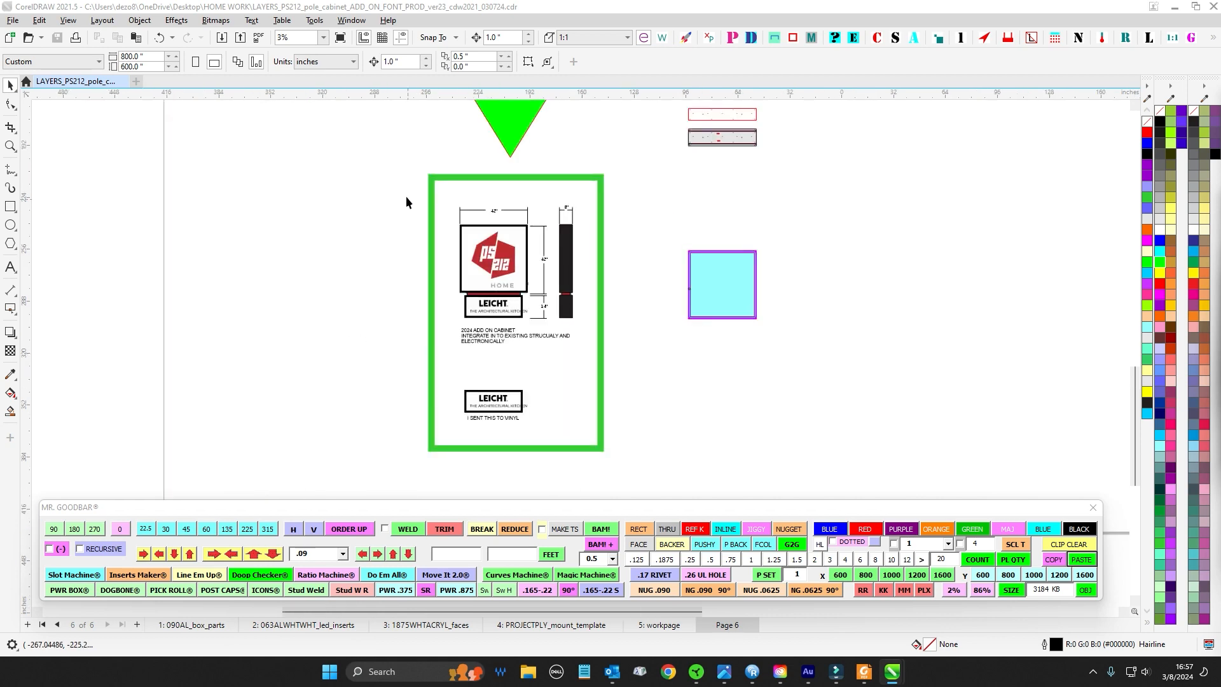
left_click(659, 624)
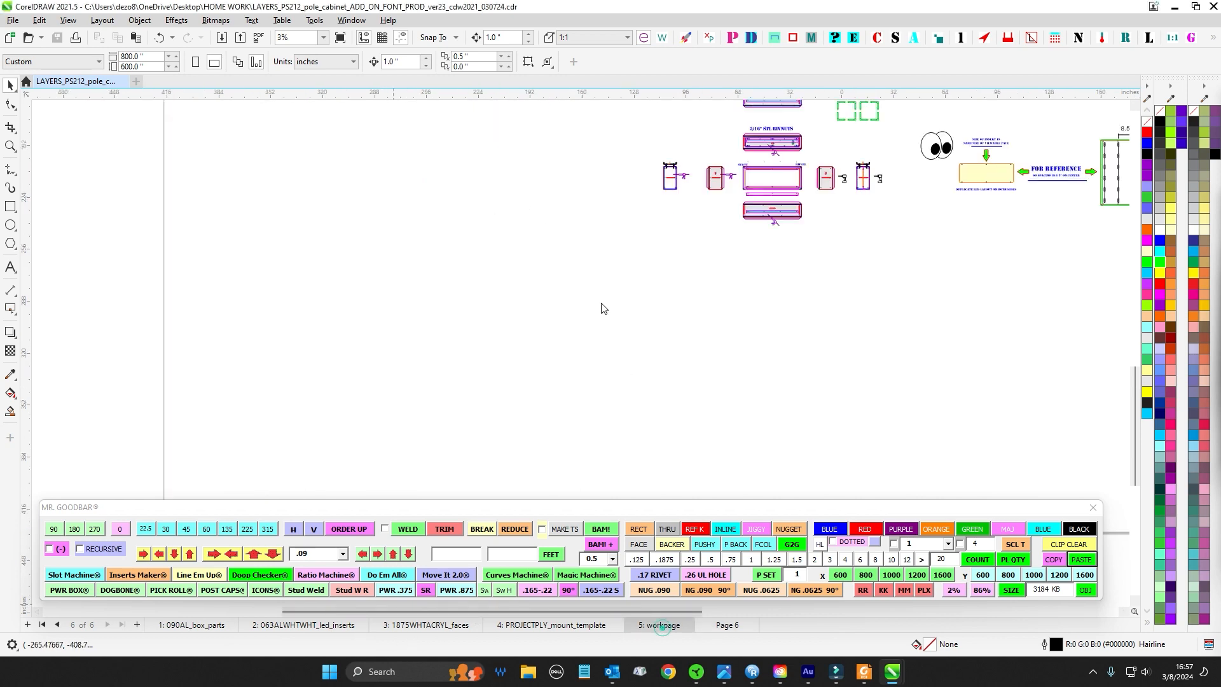
scroll(786, 159, "up", 1)
left_click_drag(786, 159, 543, 326)
left_click_drag(669, 241, 546, 380)
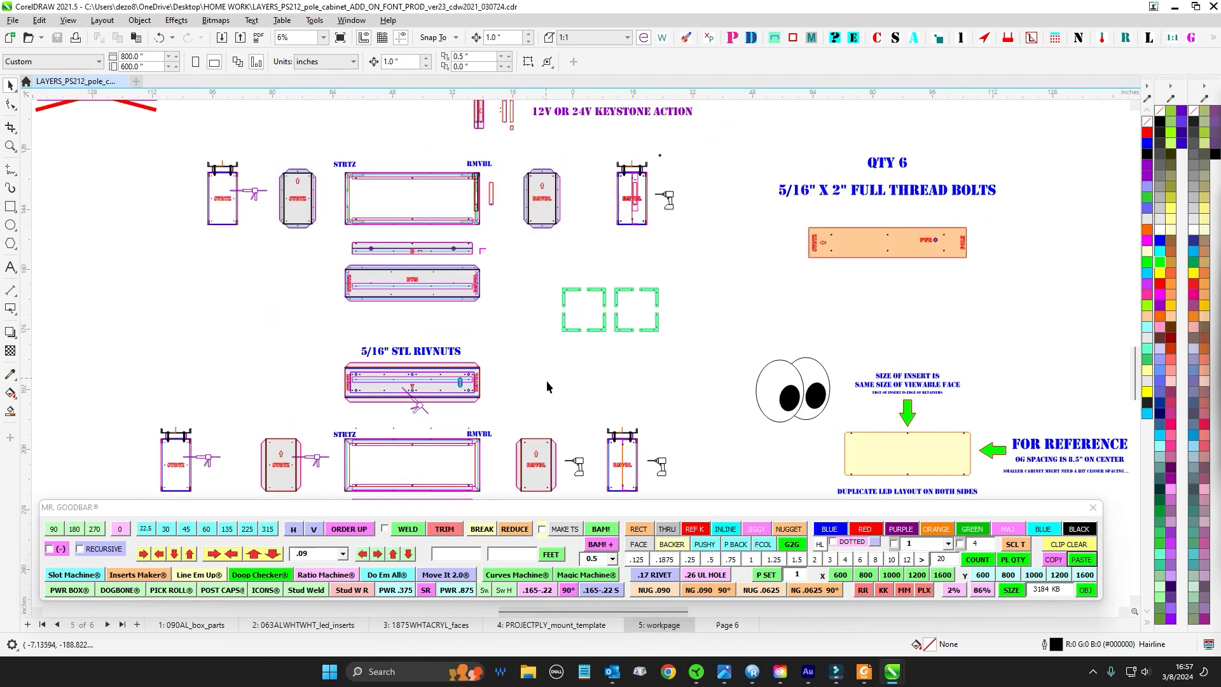
scroll(546, 381, "down", 1)
scroll(523, 217, "up", 4)
left_click_drag(522, 214, 551, 295)
scroll(480, 239, "up", 3)
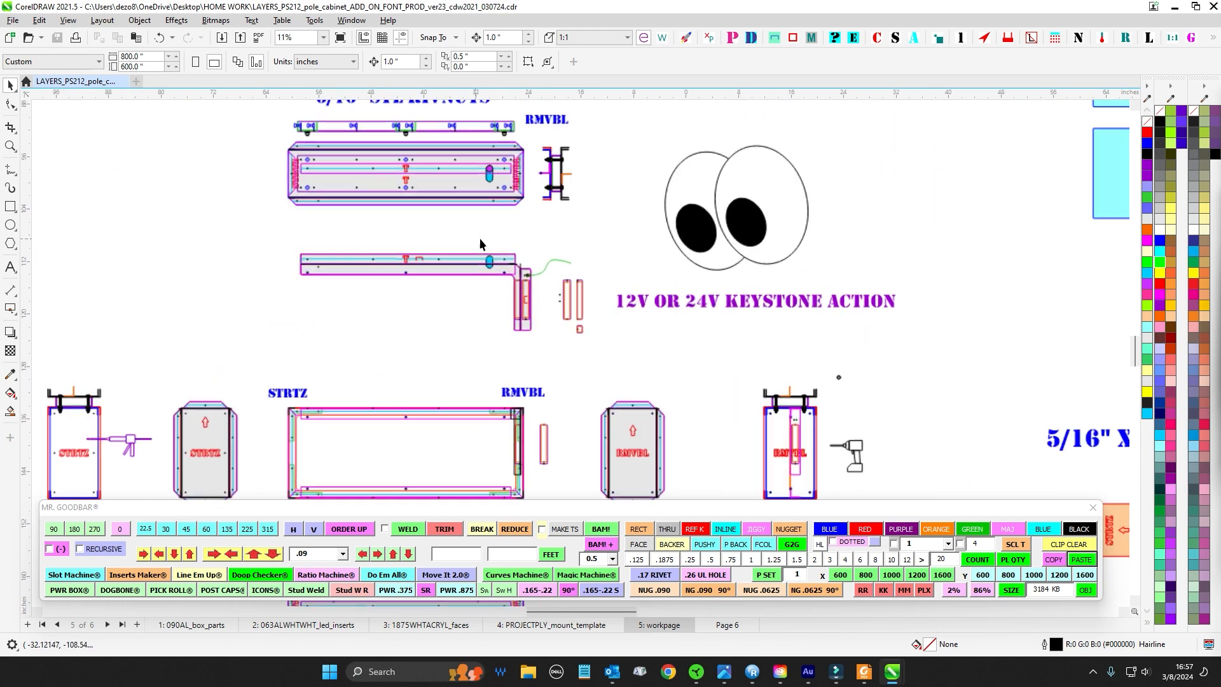
Survey the workpage's cabinet layouts, full-thread bolt template and LED insert reference drawings
scroll(518, 238, "down", 4)
left_click_drag(552, 207, 642, 240)
scroll(567, 217, "up", 3)
scroll(602, 282, "down", 2)
left_click_drag(777, 242, 753, 219)
scroll(756, 219, "down", 3)
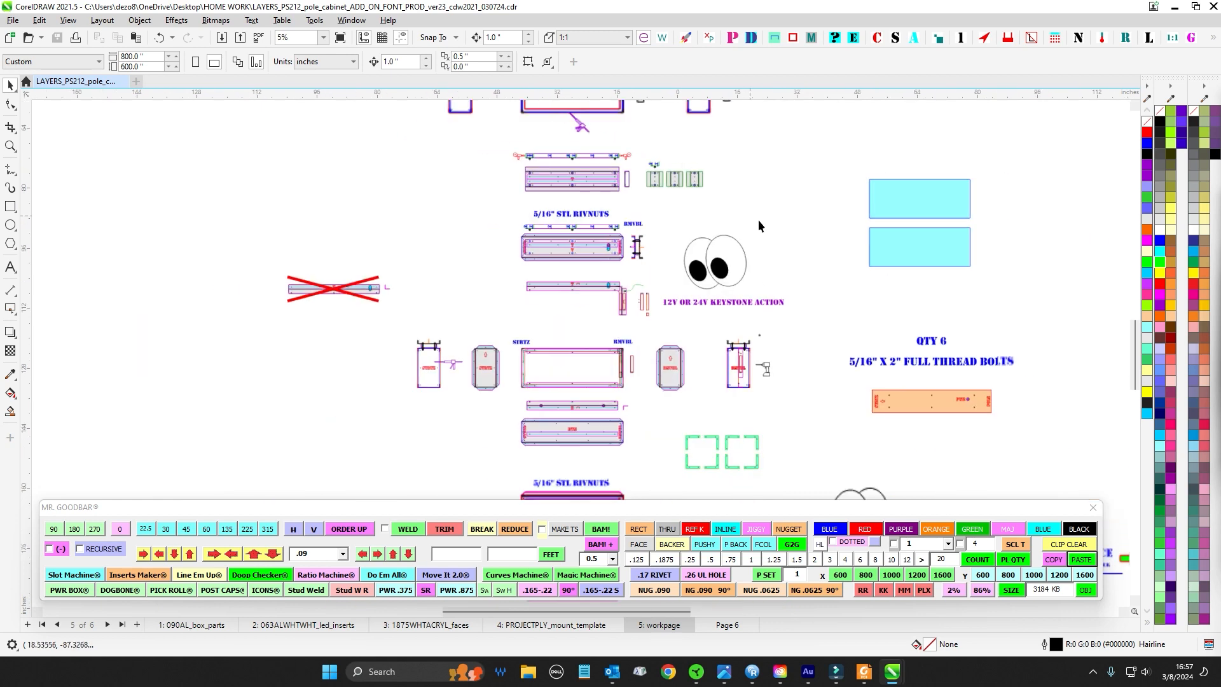
left_click_drag(804, 292, 762, 240)
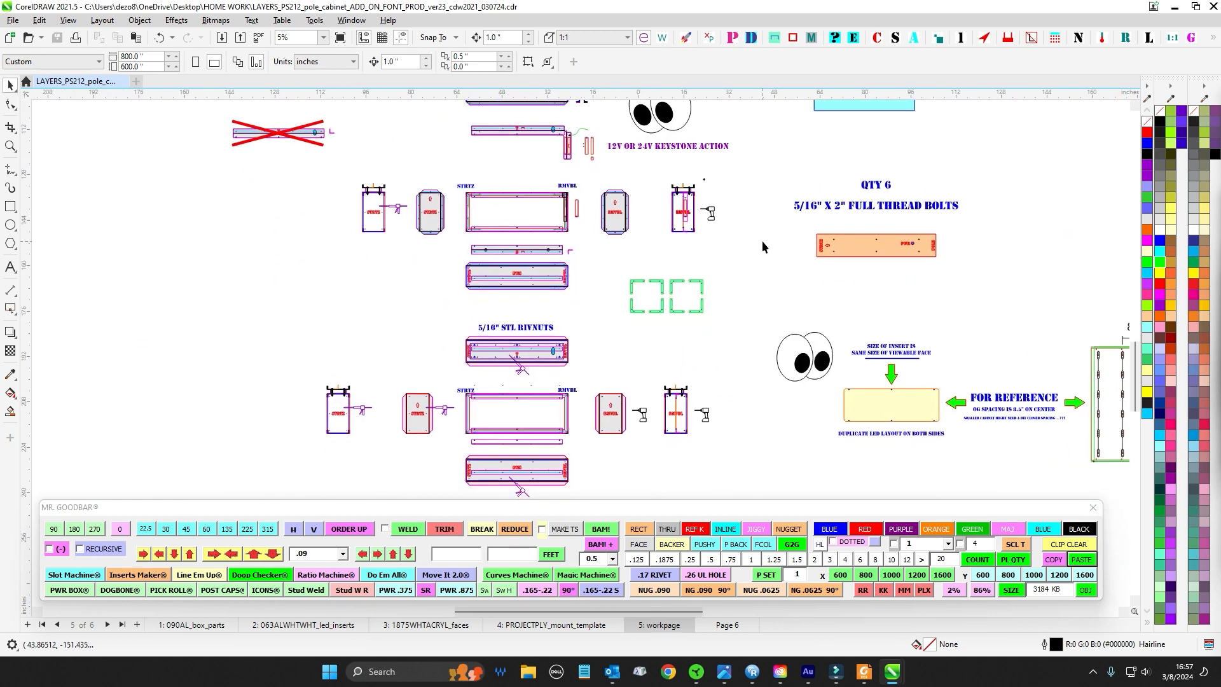
scroll(733, 356, "down", 1)
left_click_drag(733, 357, 600, 360)
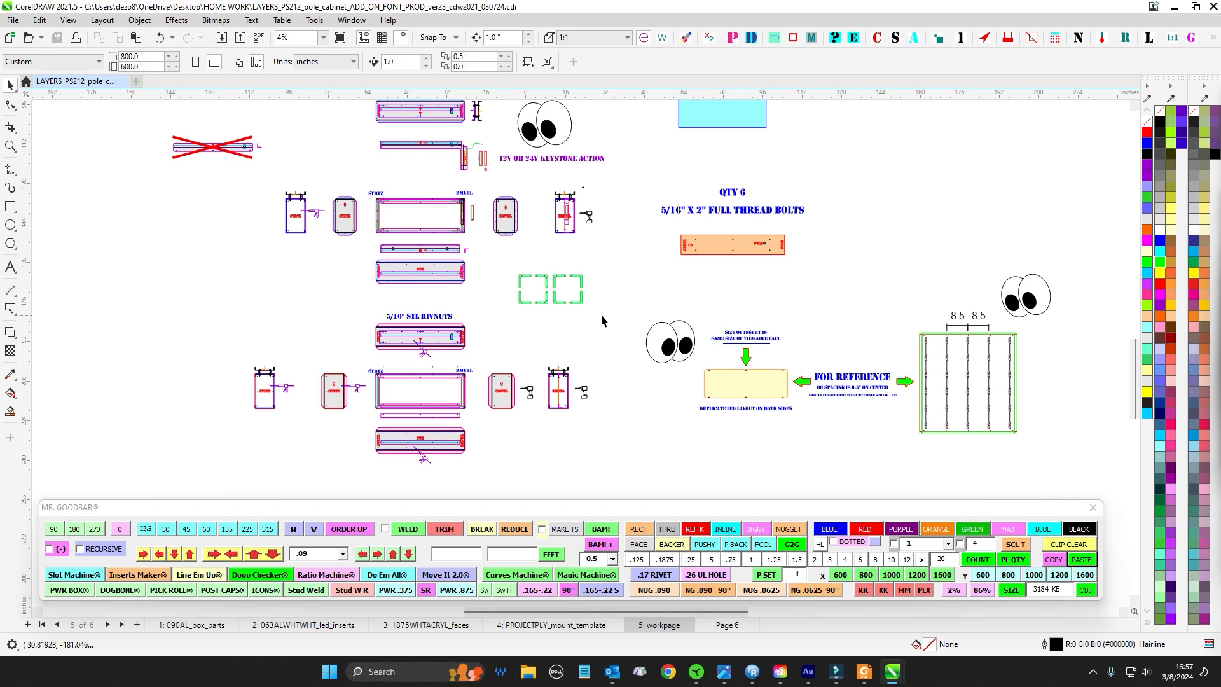
Examine the STRTZ and RMVBL cabinet views and the two sets of parts around the 5/16" steel rivnut panel
scroll(464, 193, "up", 2)
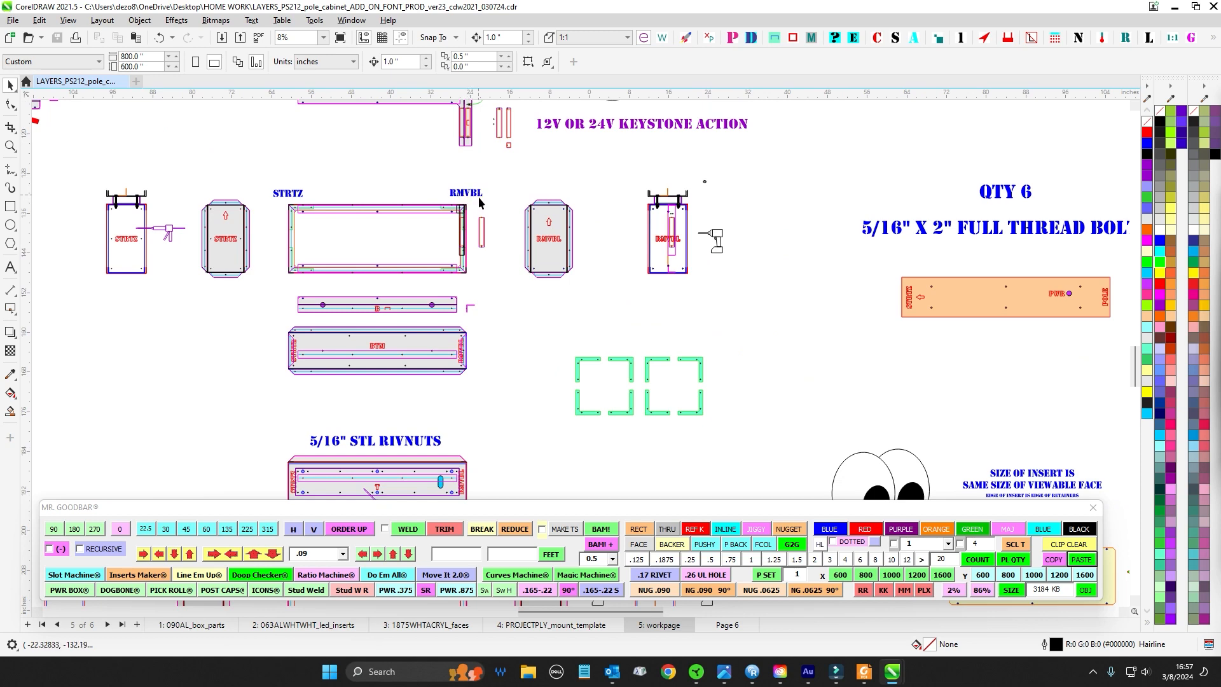
scroll(480, 202, "up", 2)
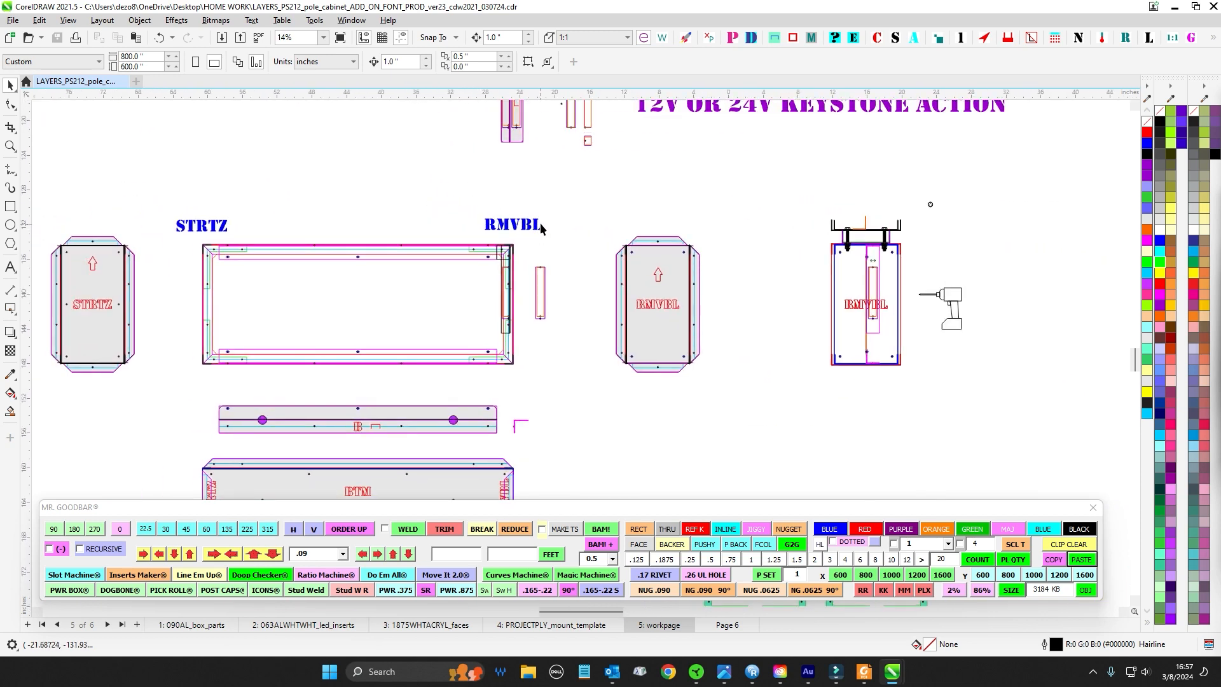
scroll(542, 223, "down", 3)
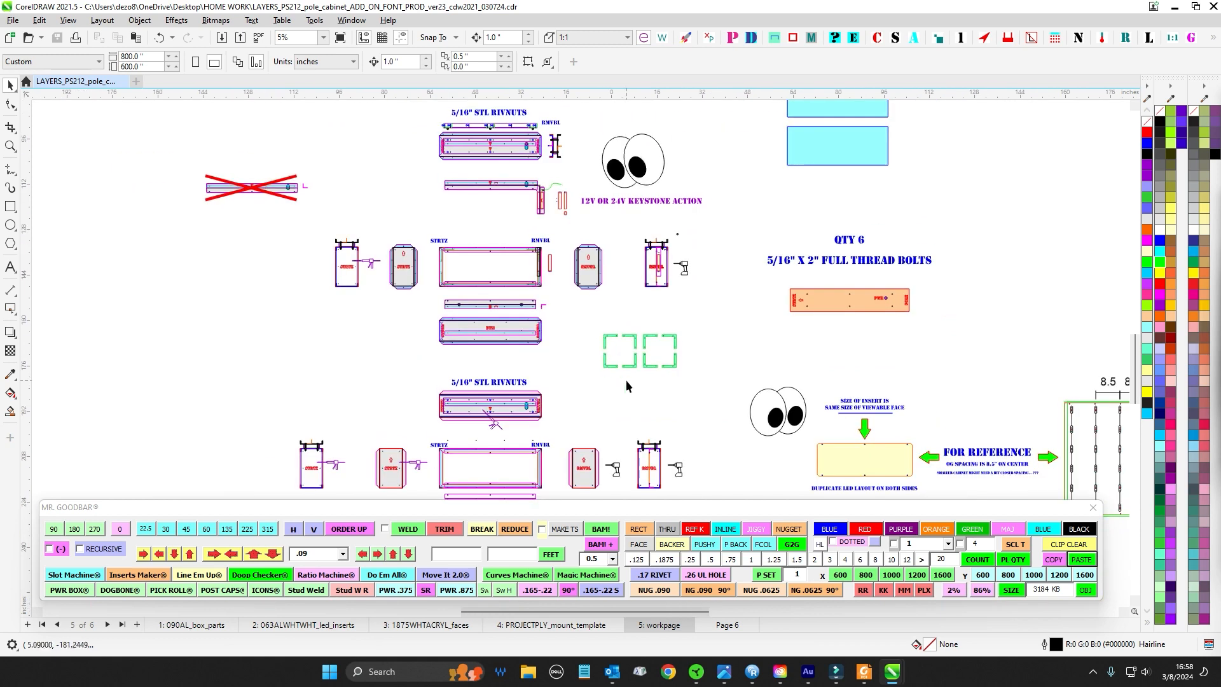
scroll(657, 400, "down", 2)
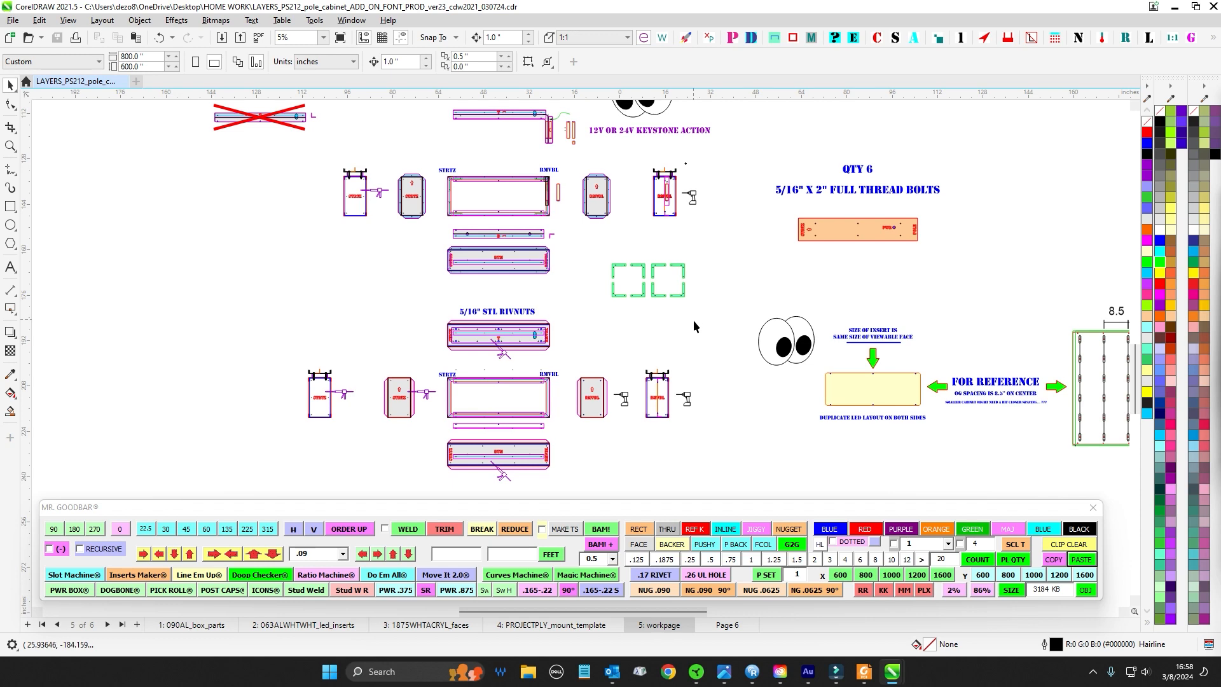
scroll(577, 263, "up", 1)
scroll(583, 265, "down", 1)
left_click_drag(604, 325, 613, 262)
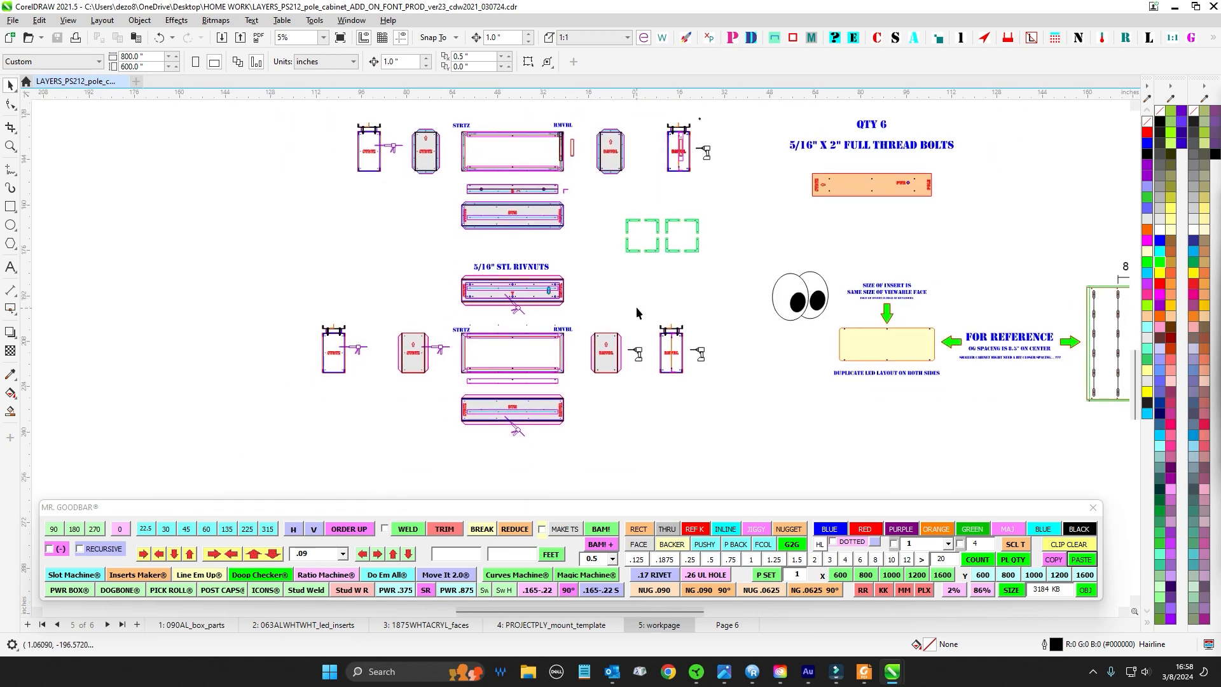
scroll(636, 308, "up", 2)
scroll(665, 285, "down", 2)
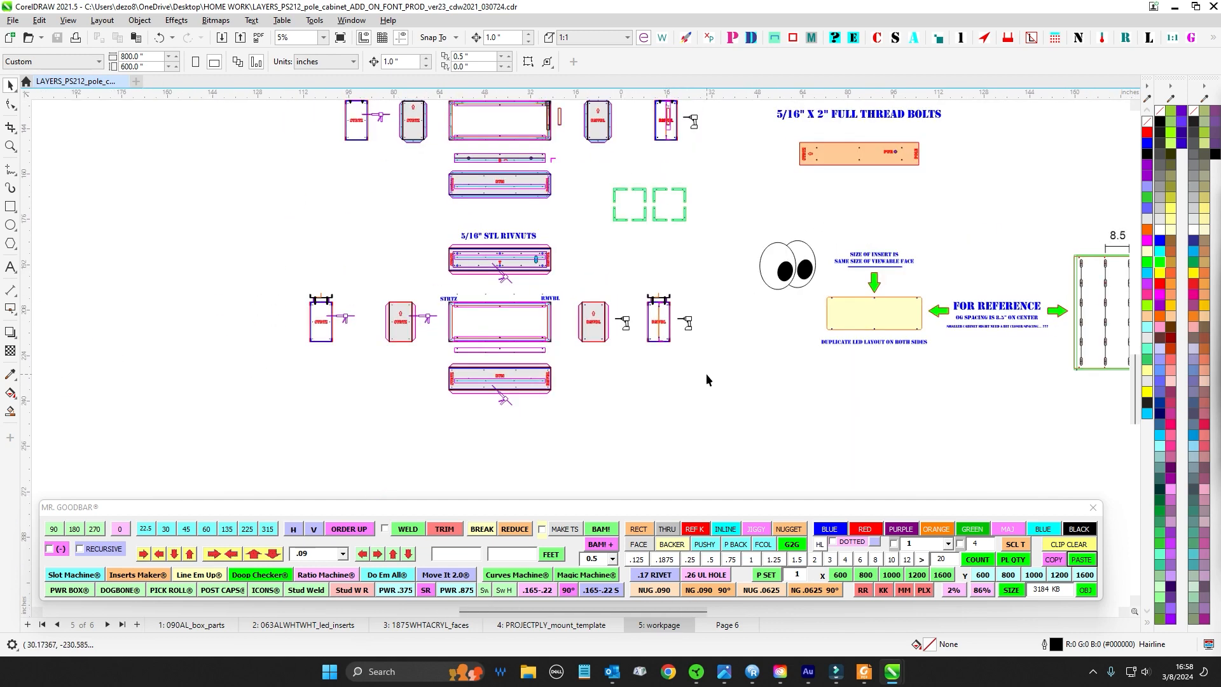
Open the 090AL_box_parts page and select each group of .090" aluminum box parts in turn for inspection
left_click(204, 625)
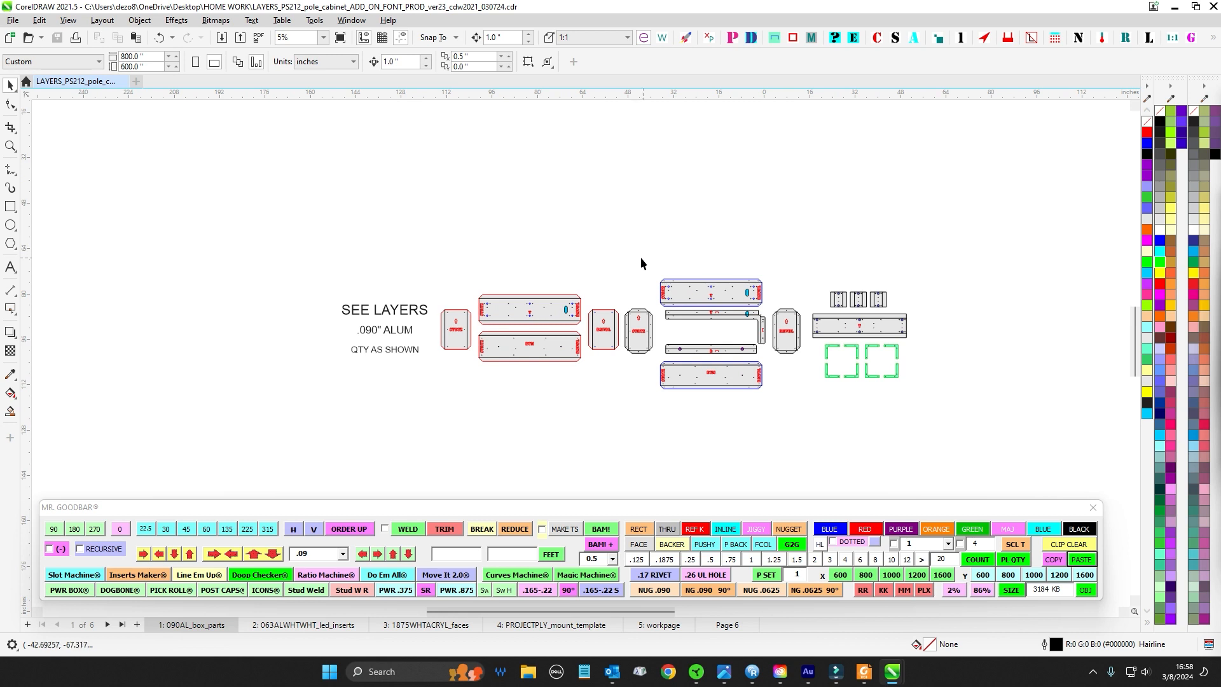
left_click_drag(332, 239, 562, 411)
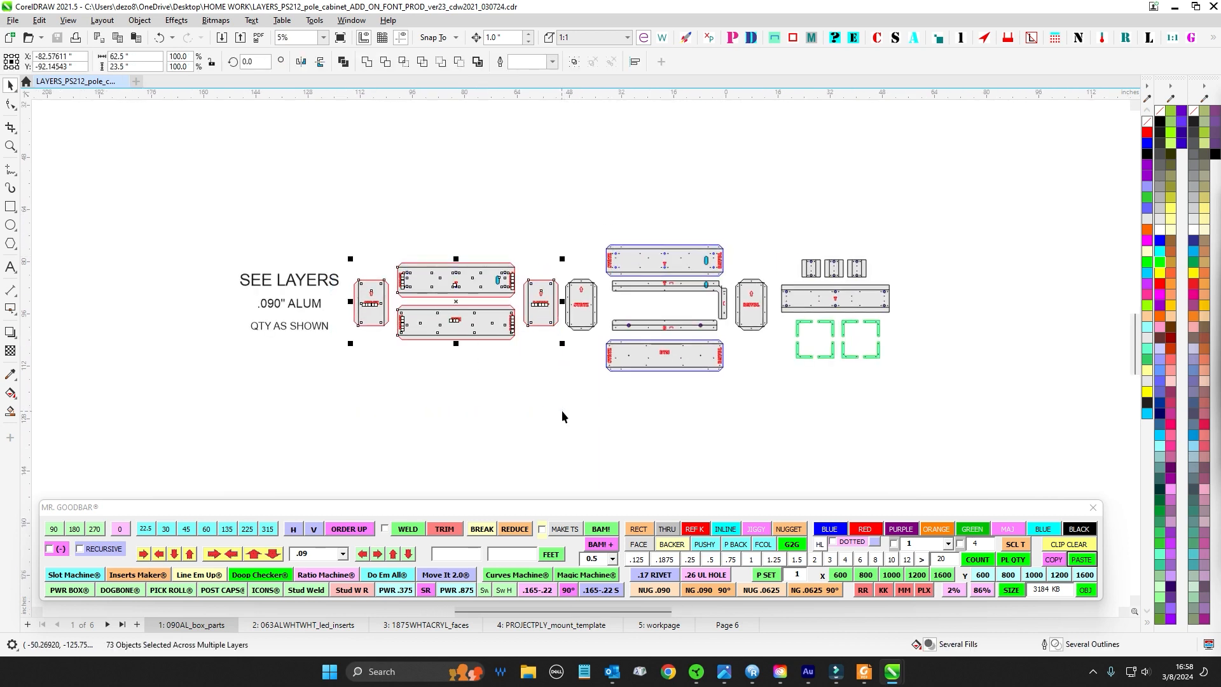
left_click_drag(554, 214, 777, 428)
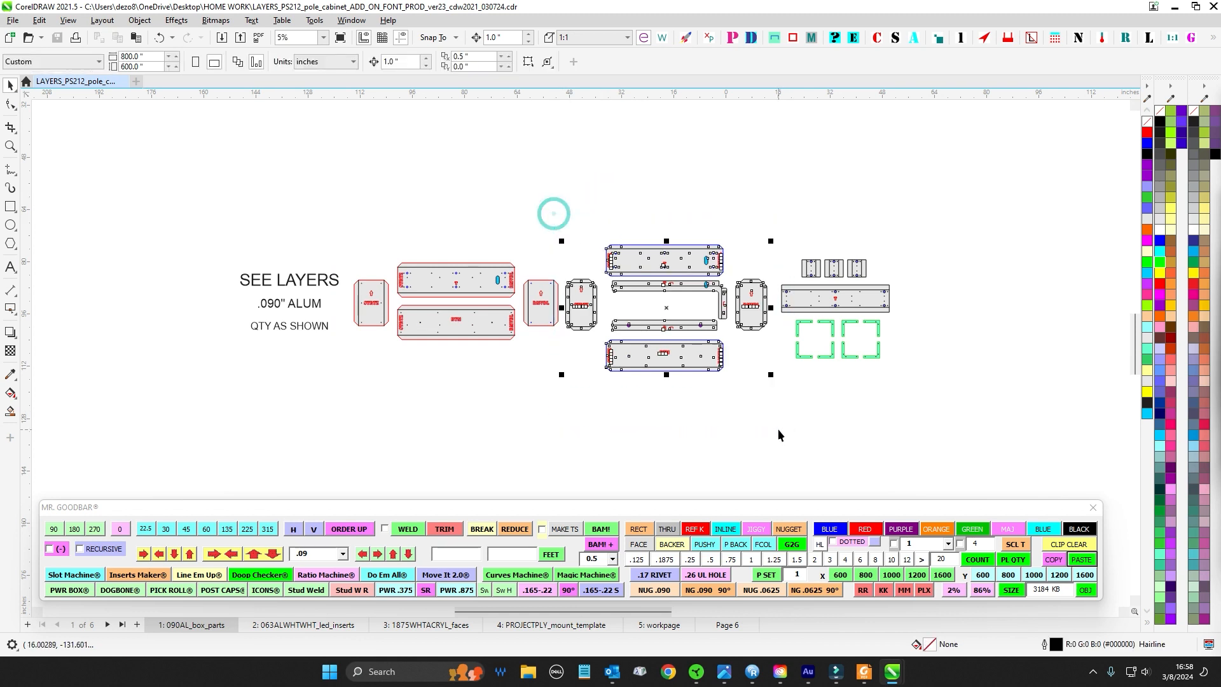
left_click_drag(769, 233, 924, 320)
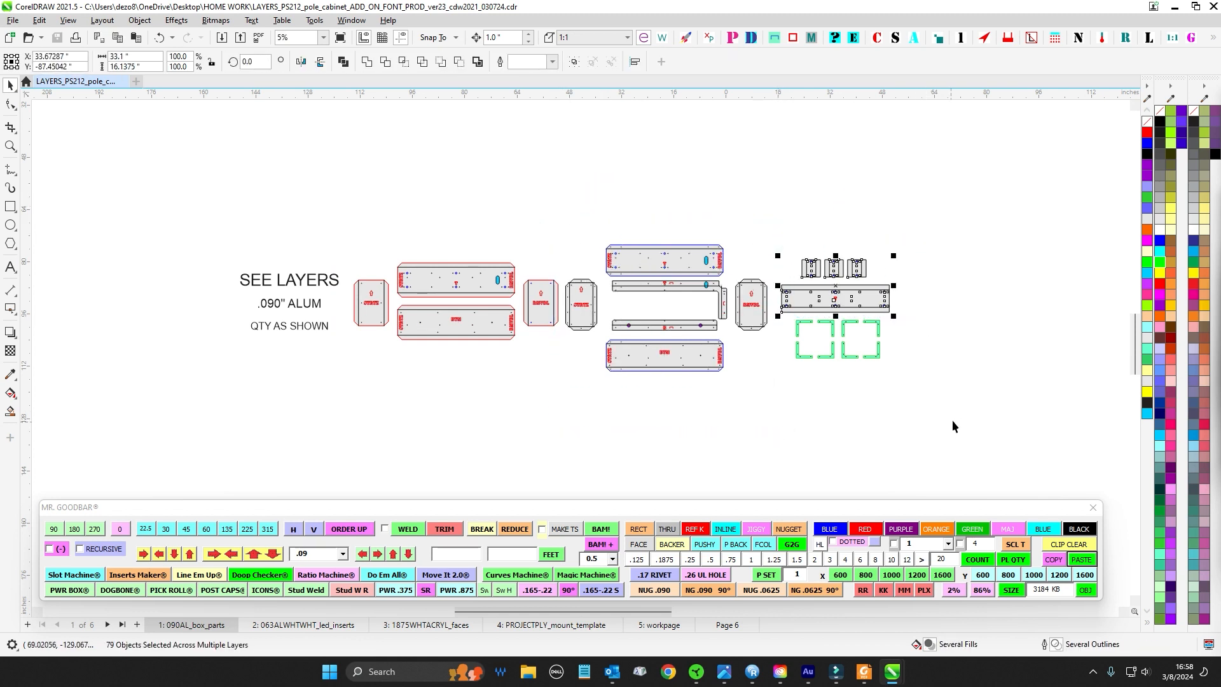
left_click_drag(954, 419, 790, 309)
Inspect the LED insert on the 063ALWHTWHT_led_inserts page and both acrylic faces on the 1875WHTACRYL_faces page by selecting them
left_click(305, 625)
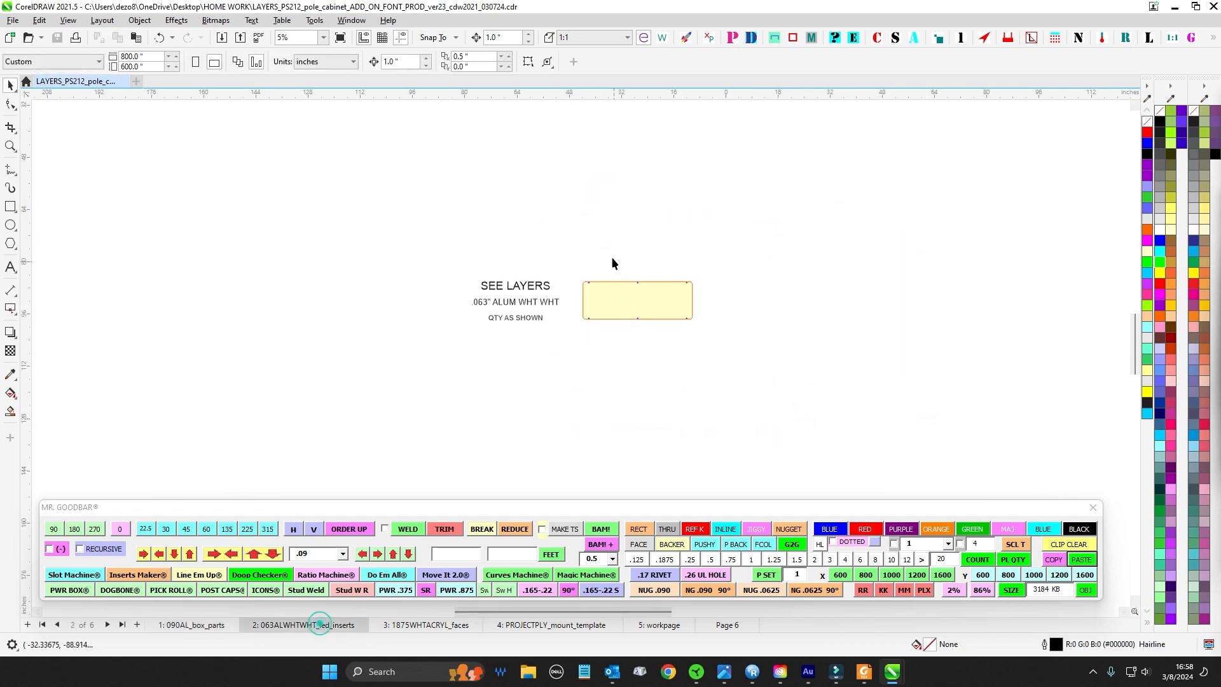
scroll(611, 256, "up", 2)
left_click_drag(467, 232, 879, 438)
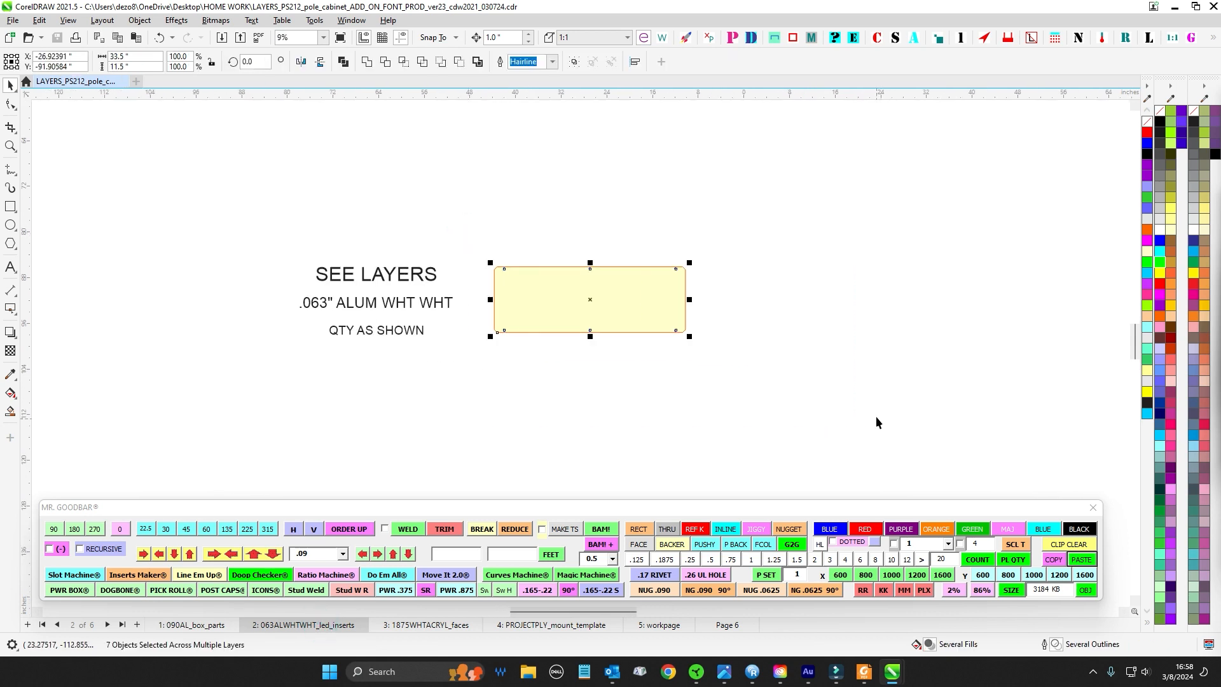
left_click(428, 621)
left_click_drag(389, 239, 699, 453)
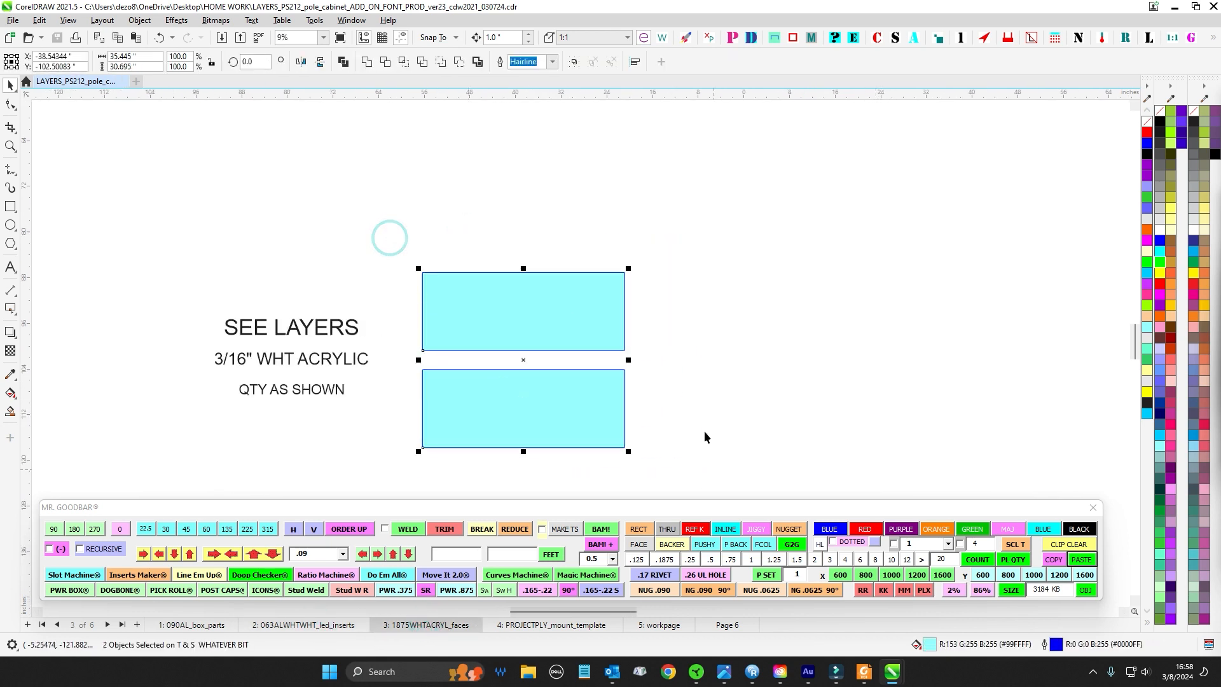
Open the PROJECTPLY_mount_template page and select the mounting template for inspection
left_click(540, 625)
scroll(561, 265, "up", 2)
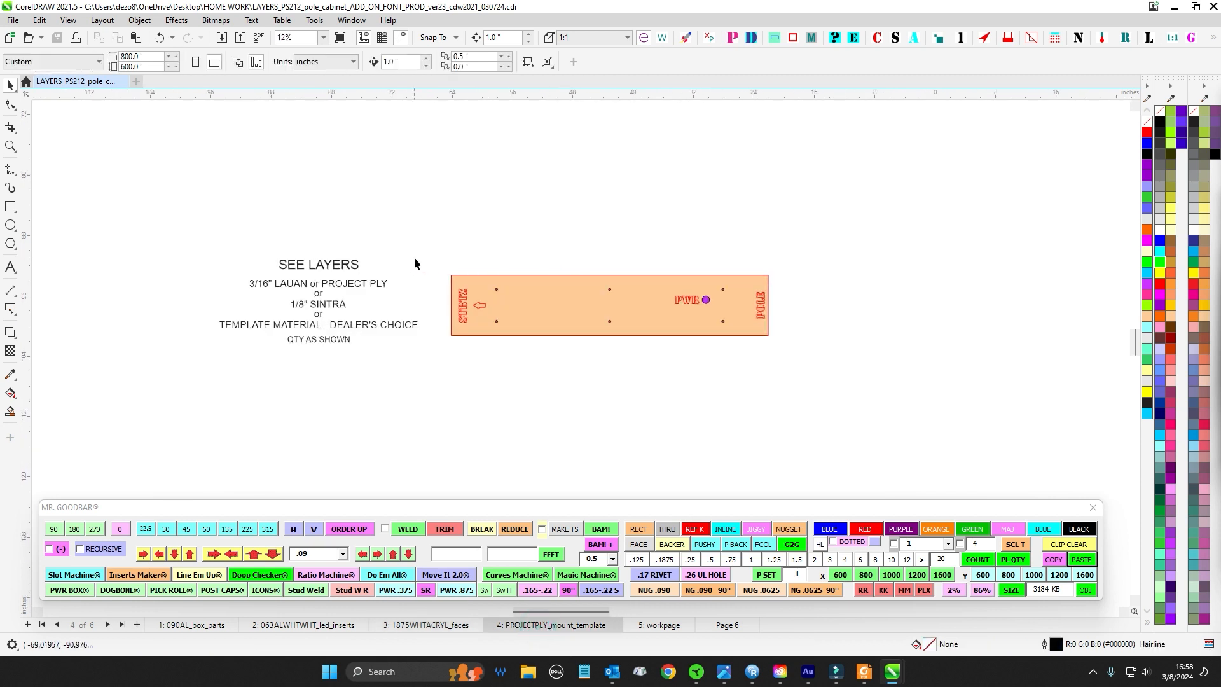
left_click_drag(417, 257, 913, 430)
scroll(376, 285, "up", 1)
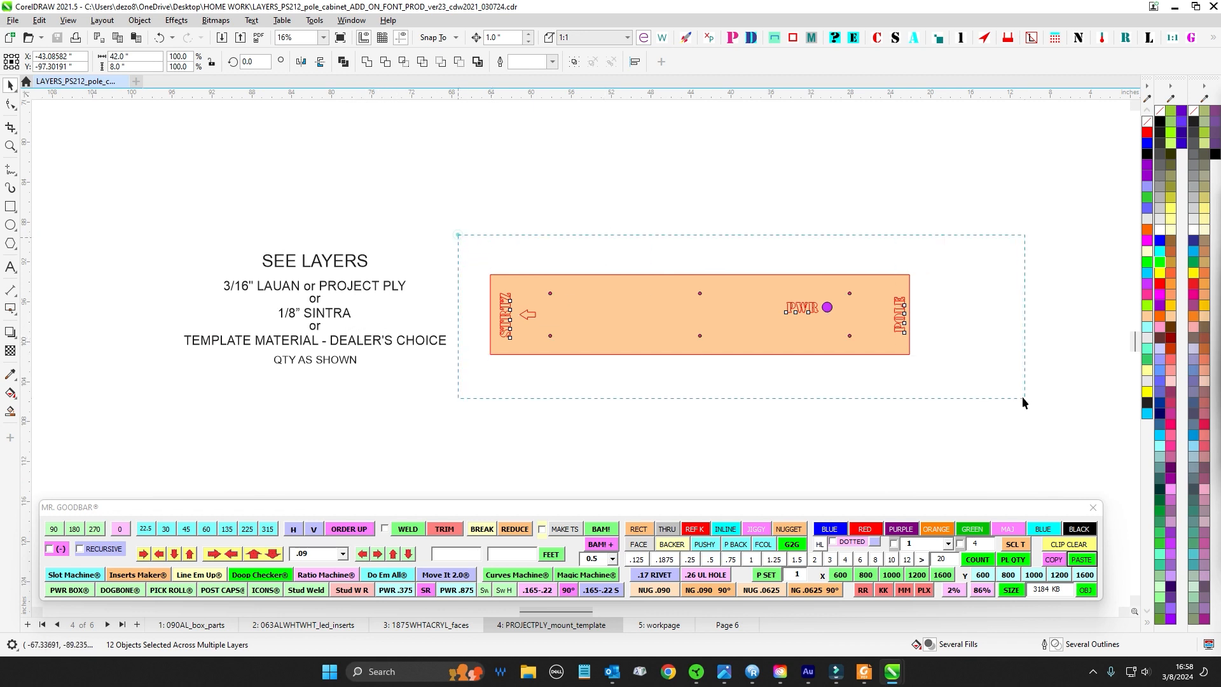
Return to the workpage and look over the cabinet assembly between the keystone bracket and the rivnut panel
left_click(660, 625)
scroll(427, 257, "down", 5)
left_click_drag(737, 285, 783, 171)
scroll(668, 261, "up", 3)
left_click_drag(605, 327, 654, 249)
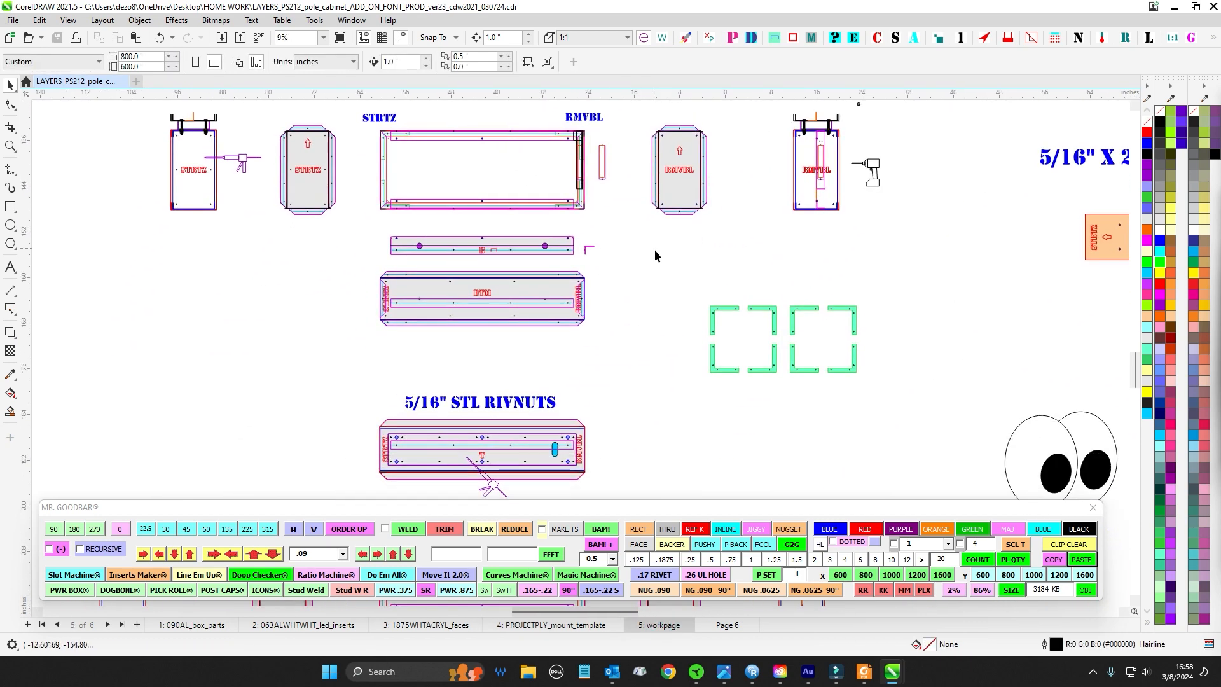
scroll(654, 249, "down", 1)
left_click_drag(713, 327, 719, 327)
left_click_drag(706, 196, 695, 281)
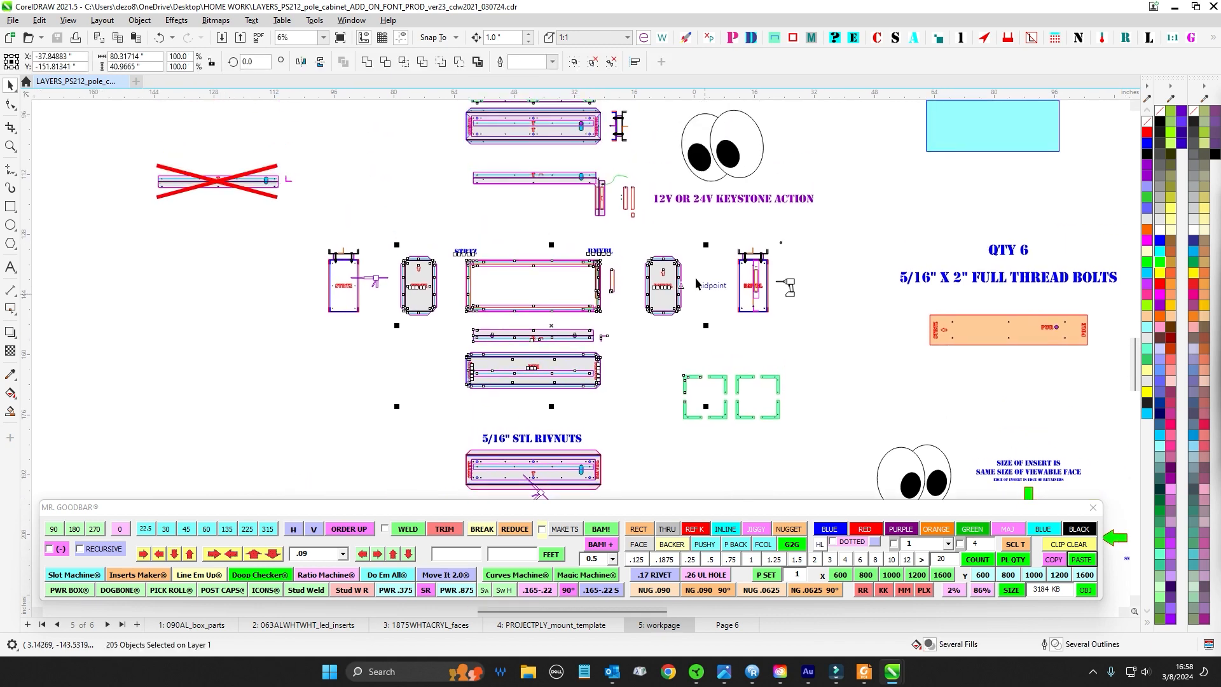
left_click(670, 215)
Inspect the purple holes in the B bracket and their matching positions on the BTM panel, selecting the hole nearest the RMVBL end
scroll(668, 344, "up", 2)
scroll(322, 305, "up", 2)
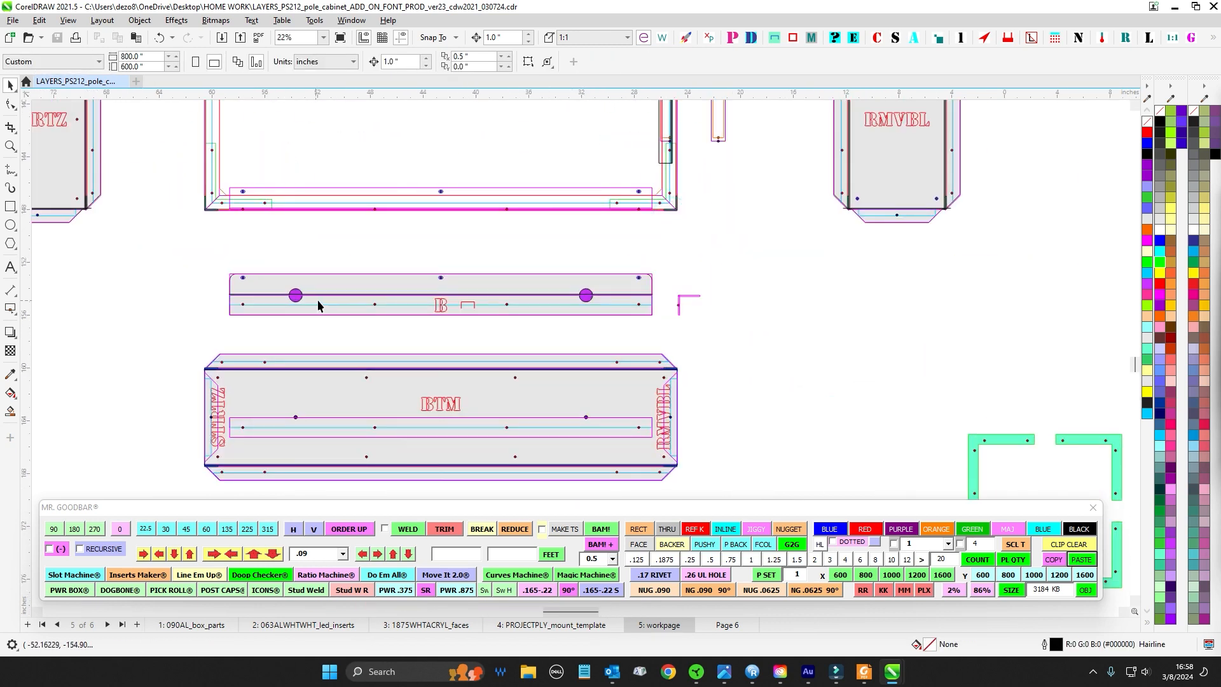
scroll(574, 311, "up", 2)
left_click(593, 301)
scroll(636, 340, "down", 2)
left_click_drag(668, 374, 658, 284)
scroll(629, 343, "up", 1)
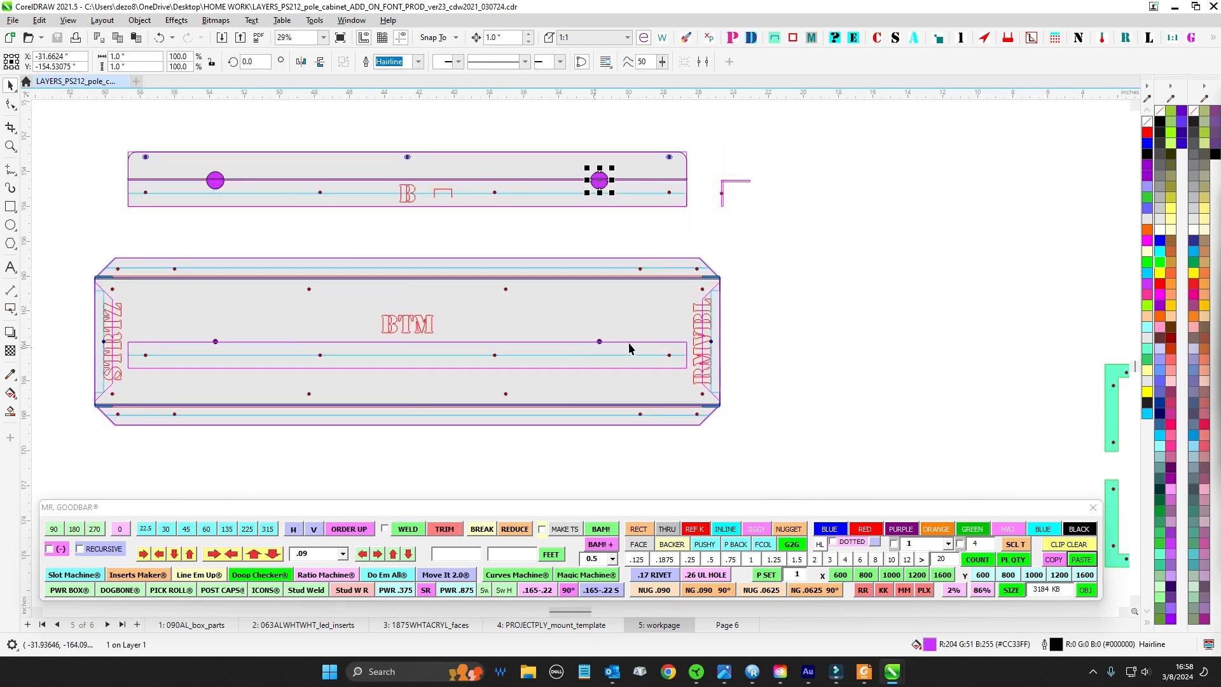
scroll(525, 254, "down", 3)
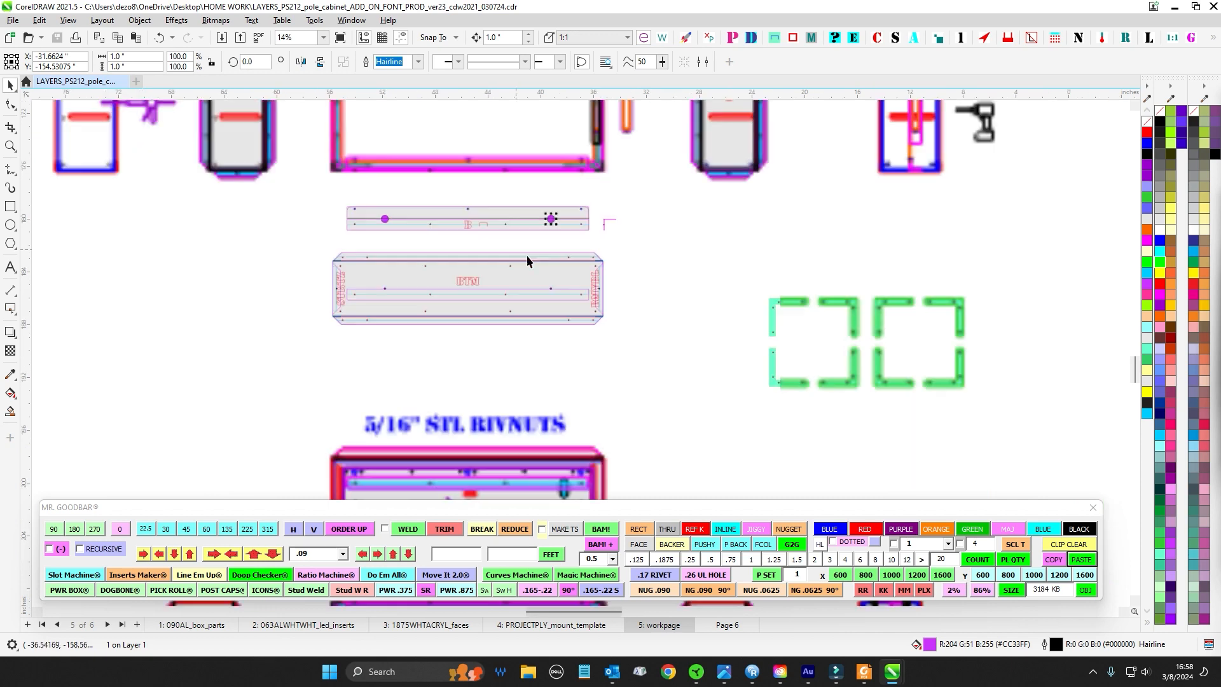
Examine the T bracket and its attached side piece with the green wire beside the 12V or 24V keystone note
left_click_drag(522, 213, 490, 403)
left_click_drag(422, 198, 490, 381)
scroll(460, 276, "up", 1)
scroll(621, 296, "up", 3)
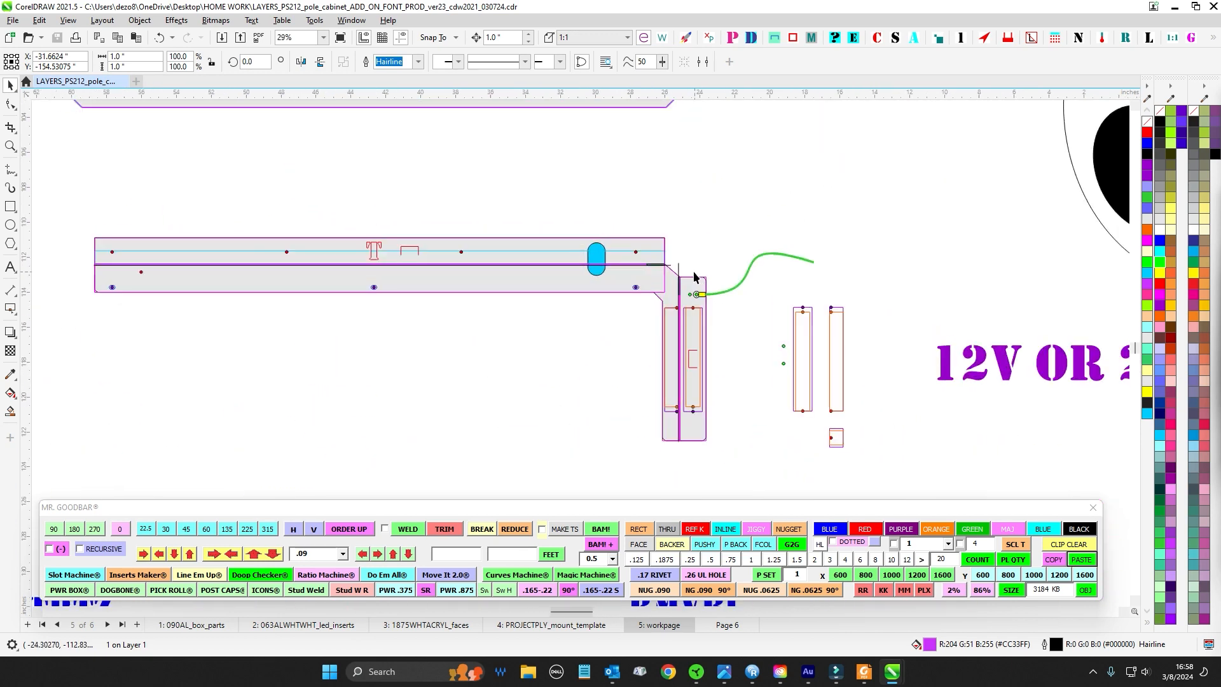
Compare the wire slot near the RMVBL end of the rivnut panel with the matching slot on the T bracket below
scroll(694, 351, "down", 4)
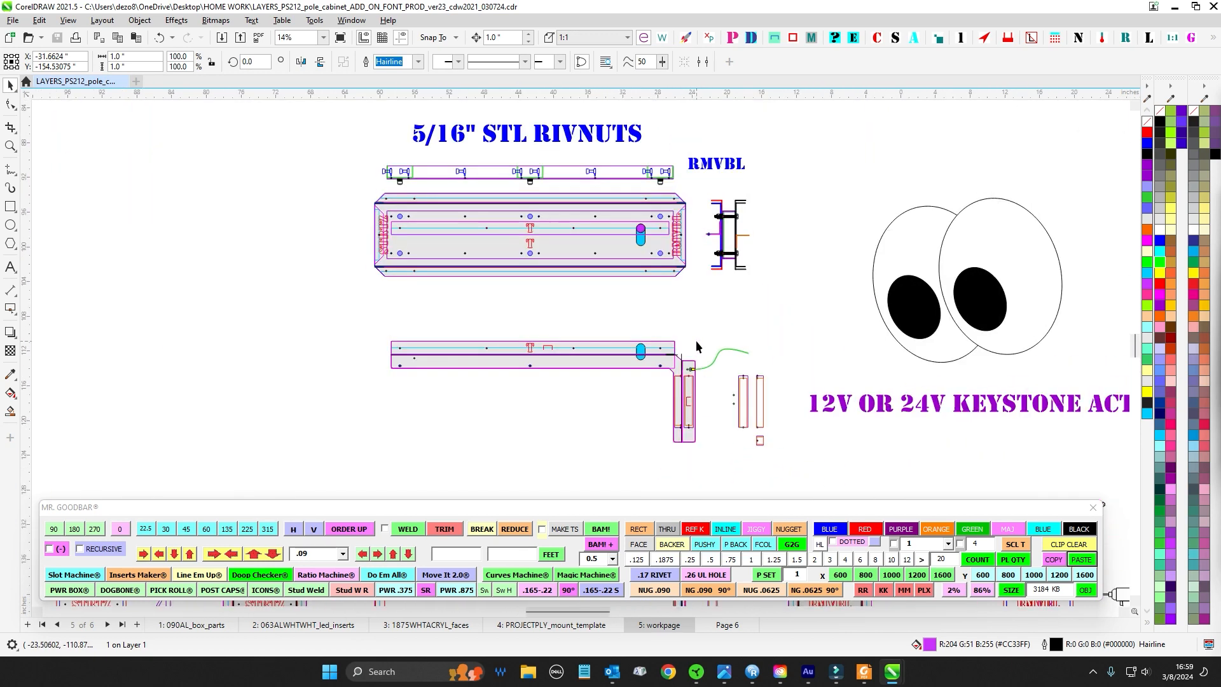
scroll(699, 319, "up", 2)
left_click_drag(703, 354, 802, 459)
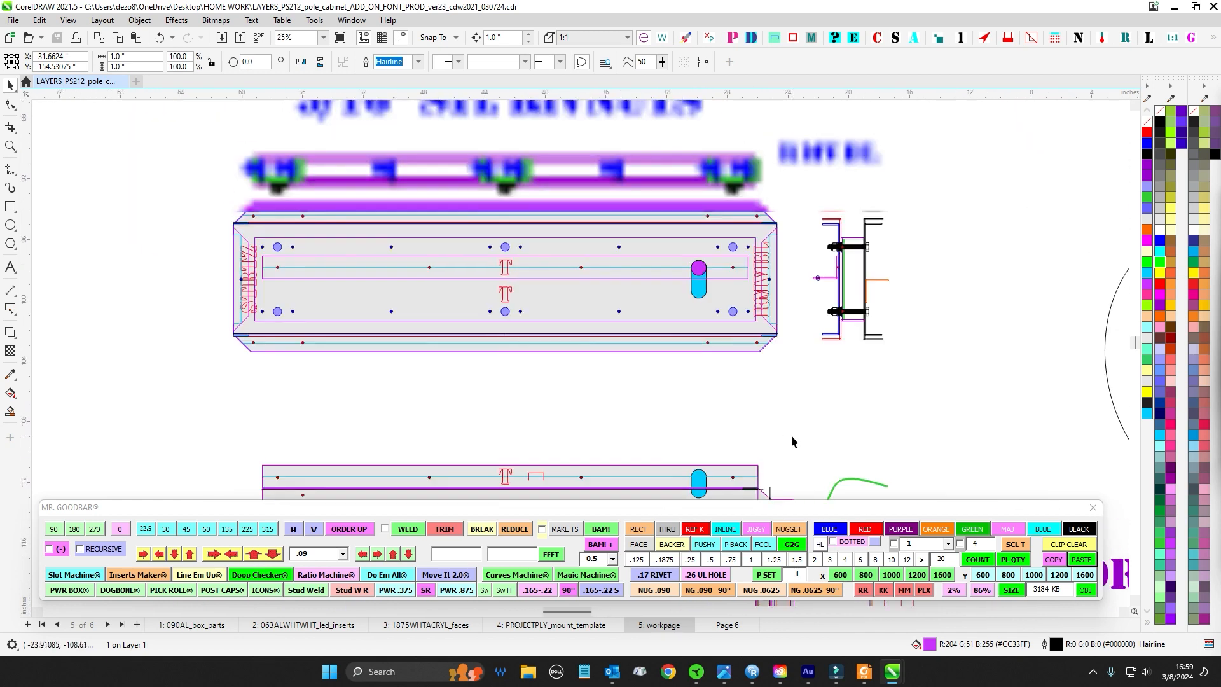
scroll(659, 226, "up", 3)
scroll(565, 292, "down", 3)
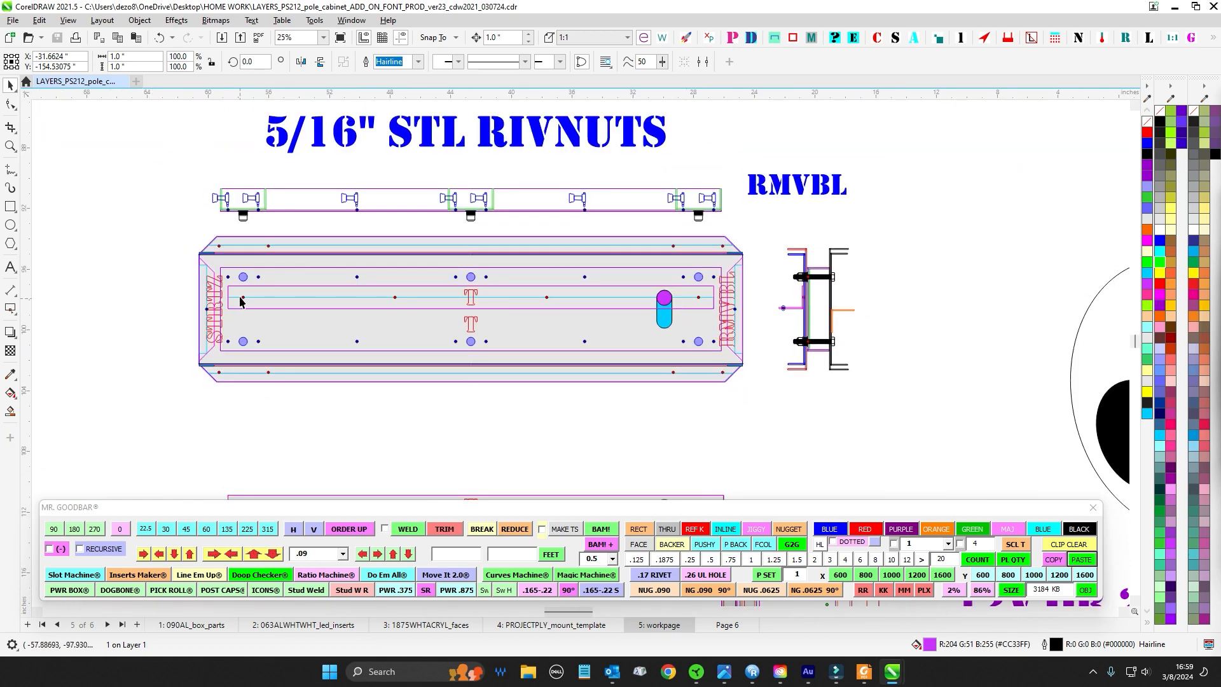
scroll(679, 307, "up", 2)
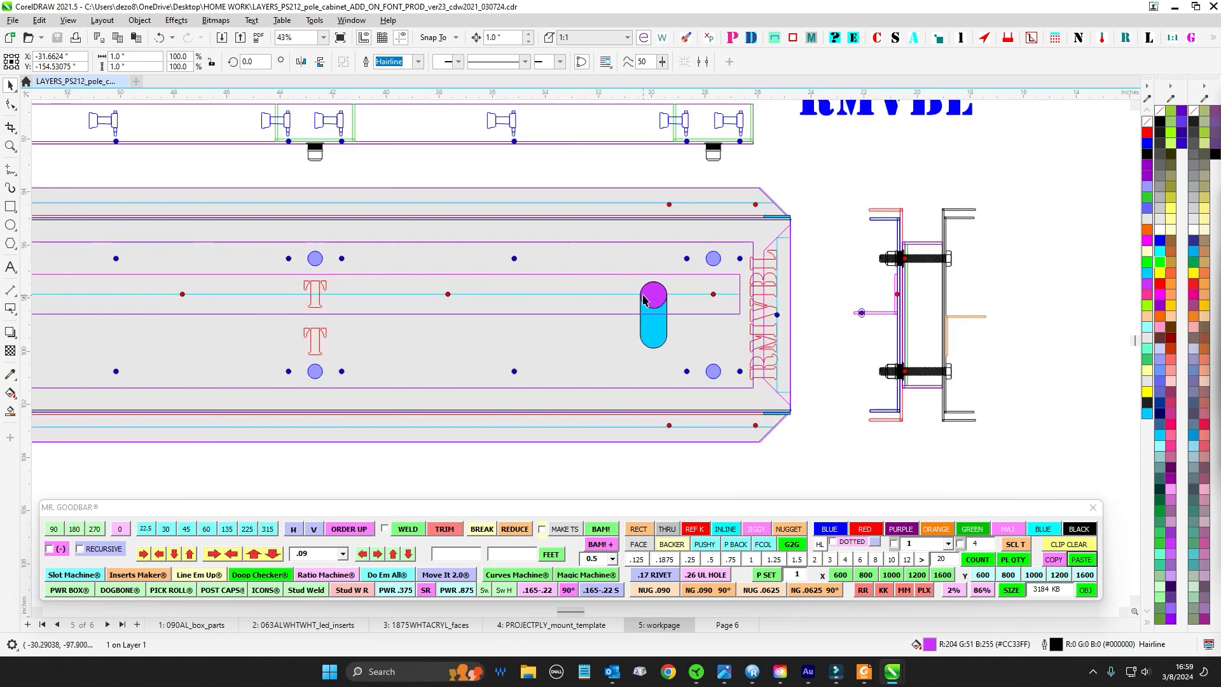
scroll(652, 335, "down", 3)
scroll(636, 341, "up", 1)
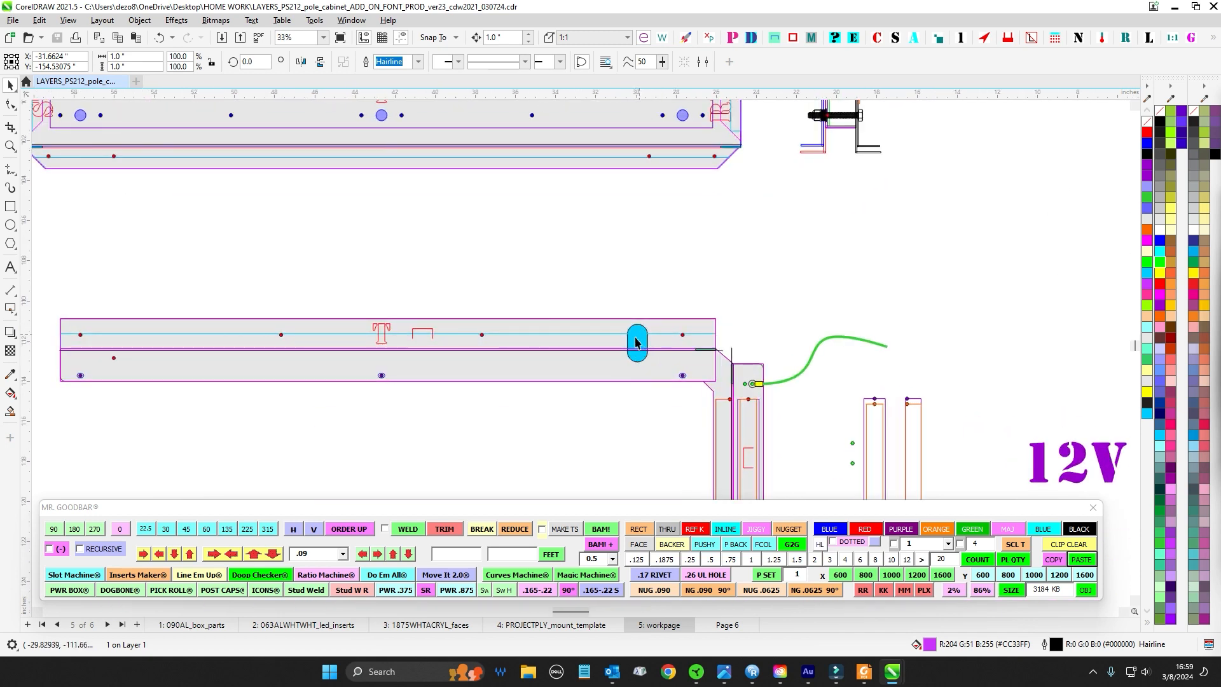
scroll(661, 267, "down", 2)
Examine the mounting channel above the 5/16" STL RIVNUTS label together with its end view and the grinder drawings
left_click_drag(745, 130, 683, 315)
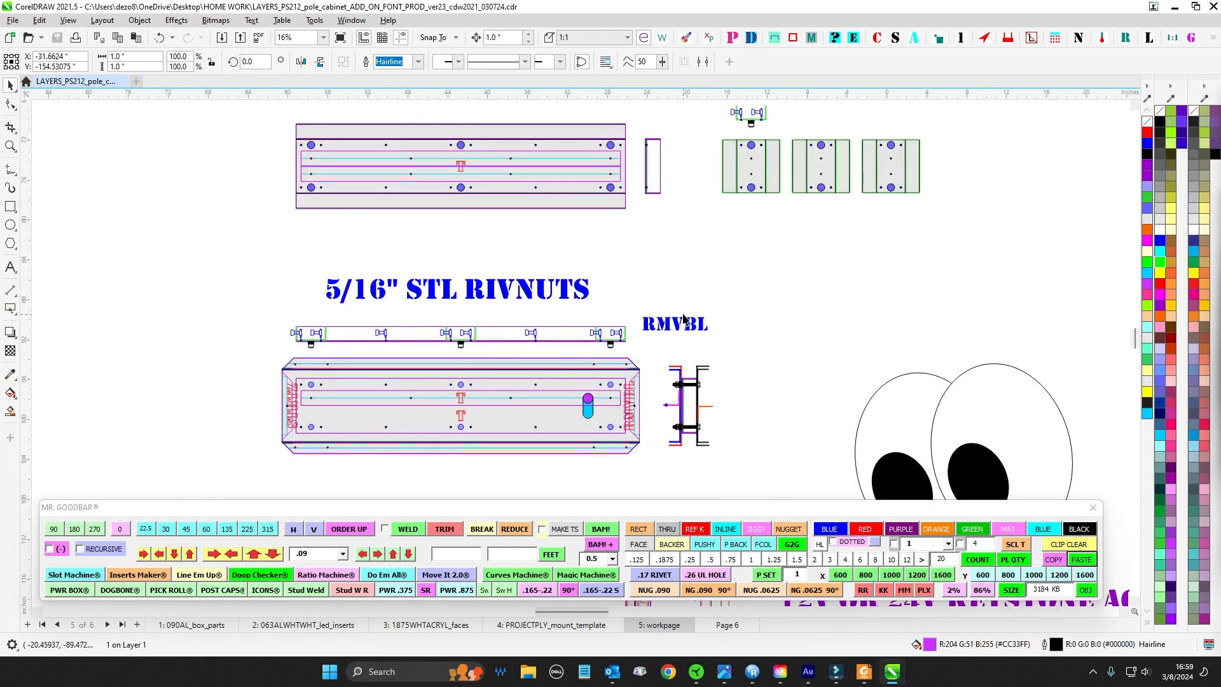
scroll(802, 291, "down", 1)
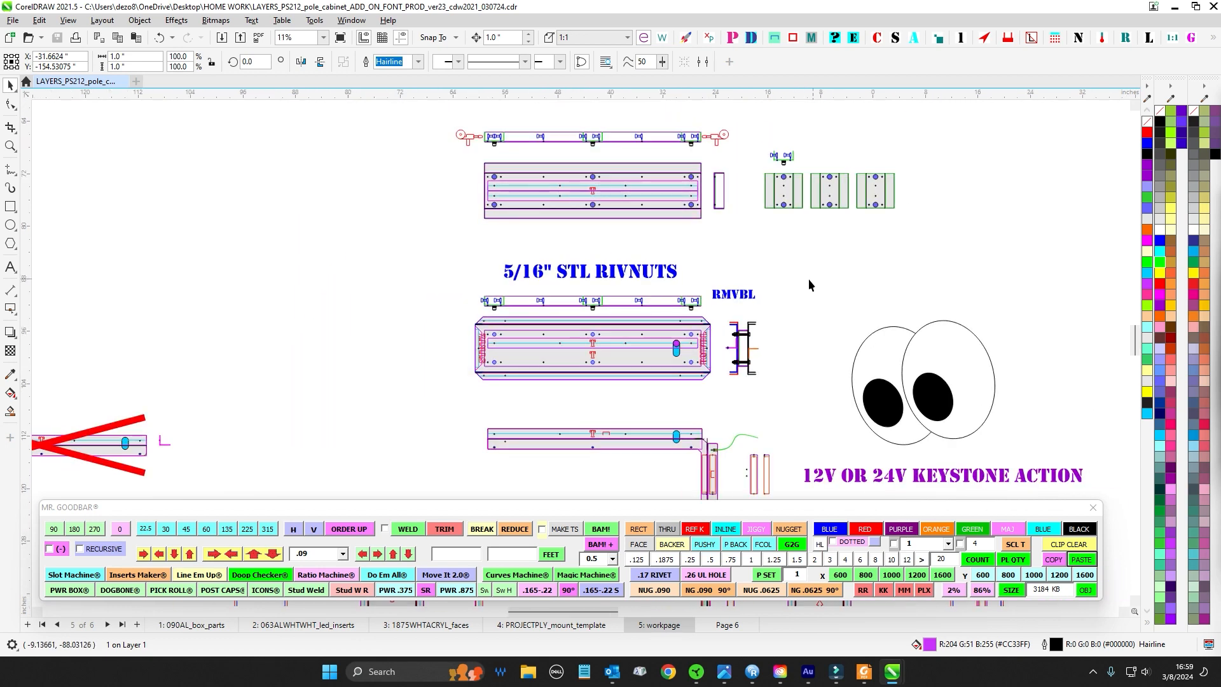
scroll(682, 291, "up", 2)
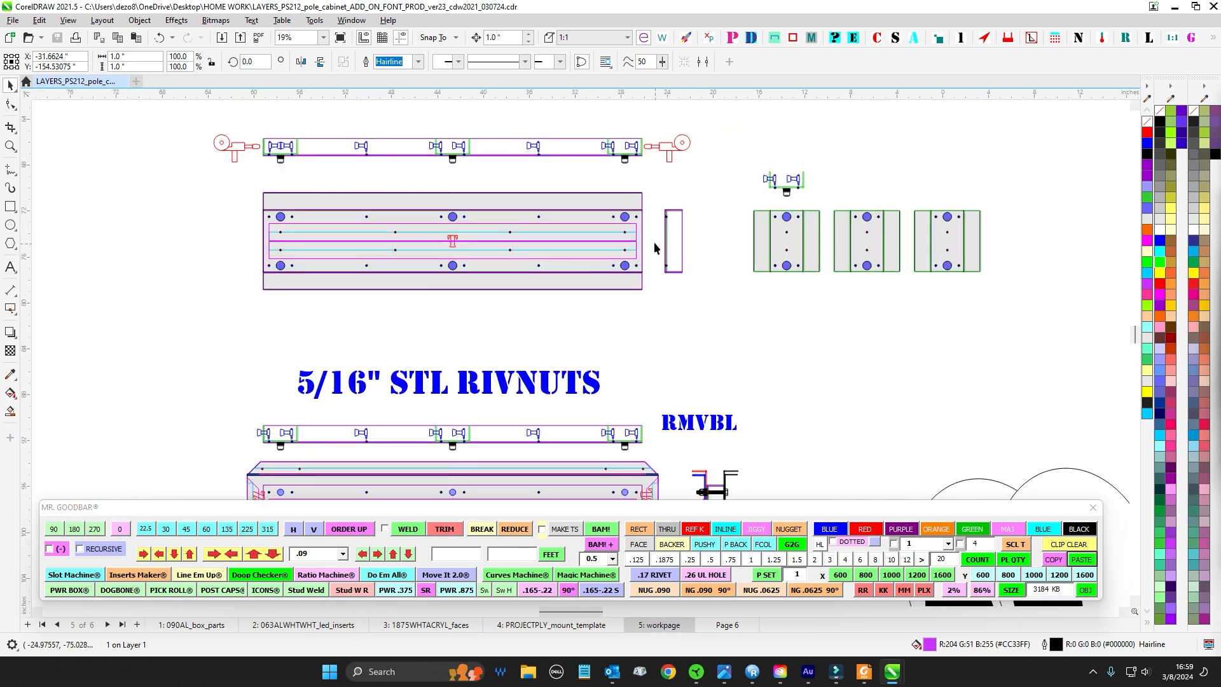
scroll(654, 246, "up", 1)
scroll(818, 321, "down", 1)
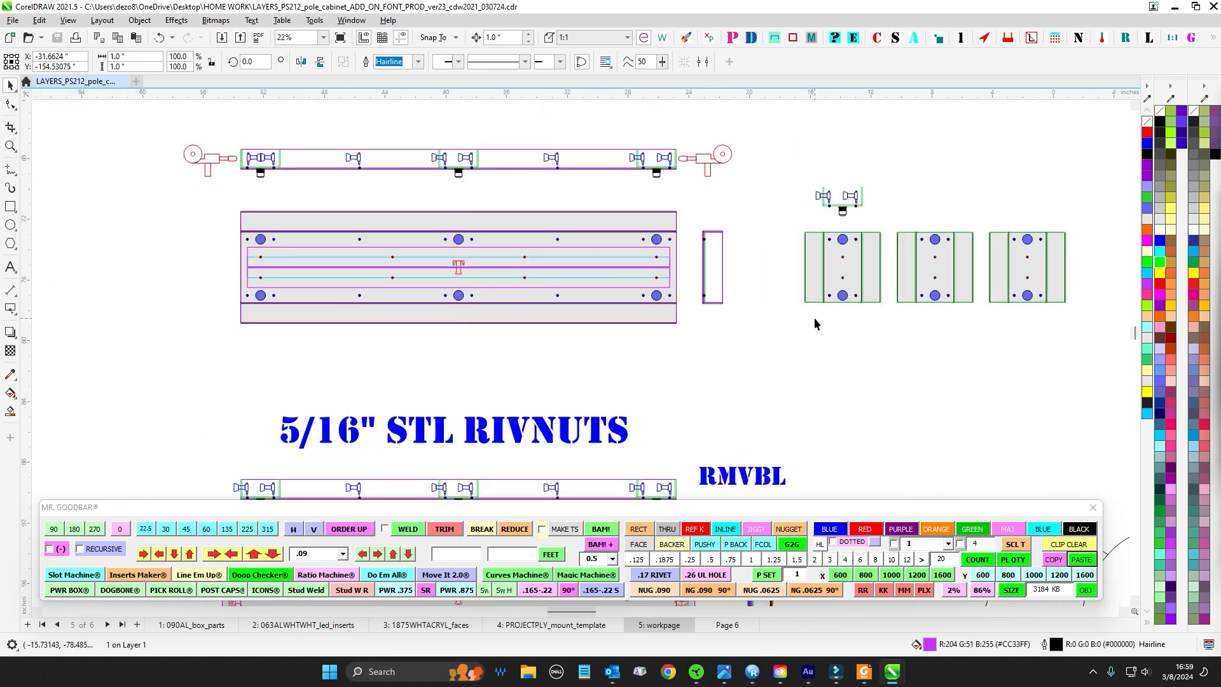
Select the first and third green-outlined support brackets in turn and inspect the mounting channel's end beside the grinder drawing
left_click_drag(799, 223, 894, 328)
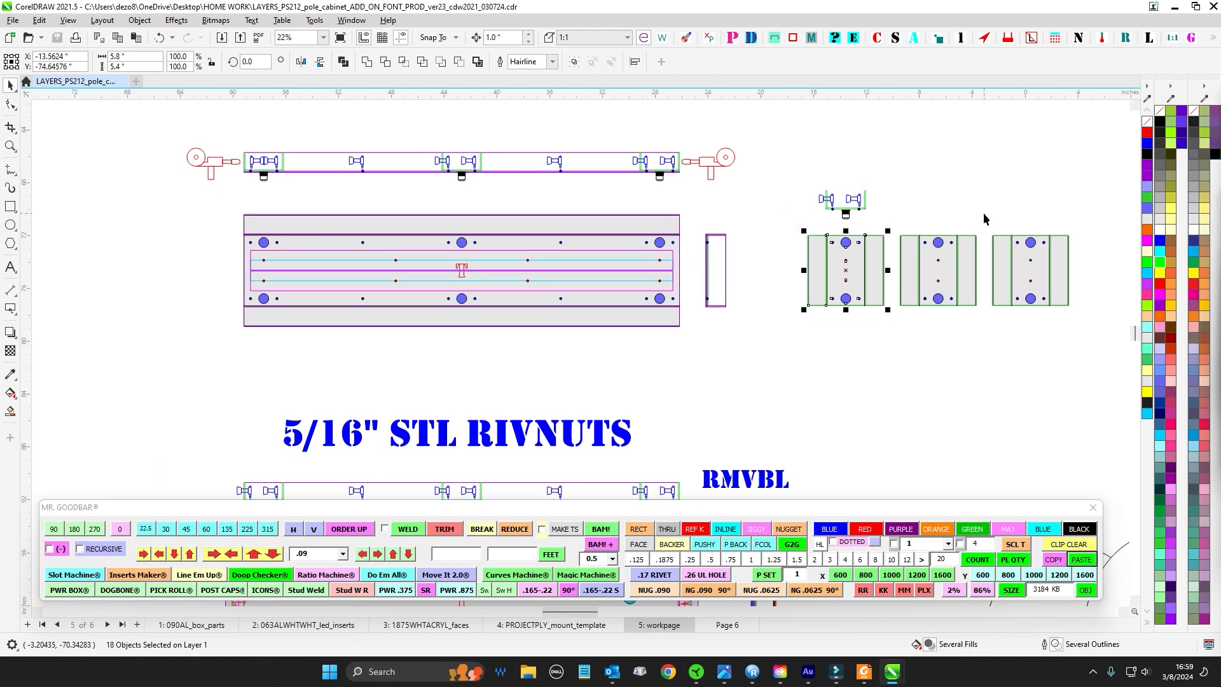
left_click_drag(983, 212, 1083, 318)
scroll(703, 179, "up", 2)
scroll(664, 143, "up", 2)
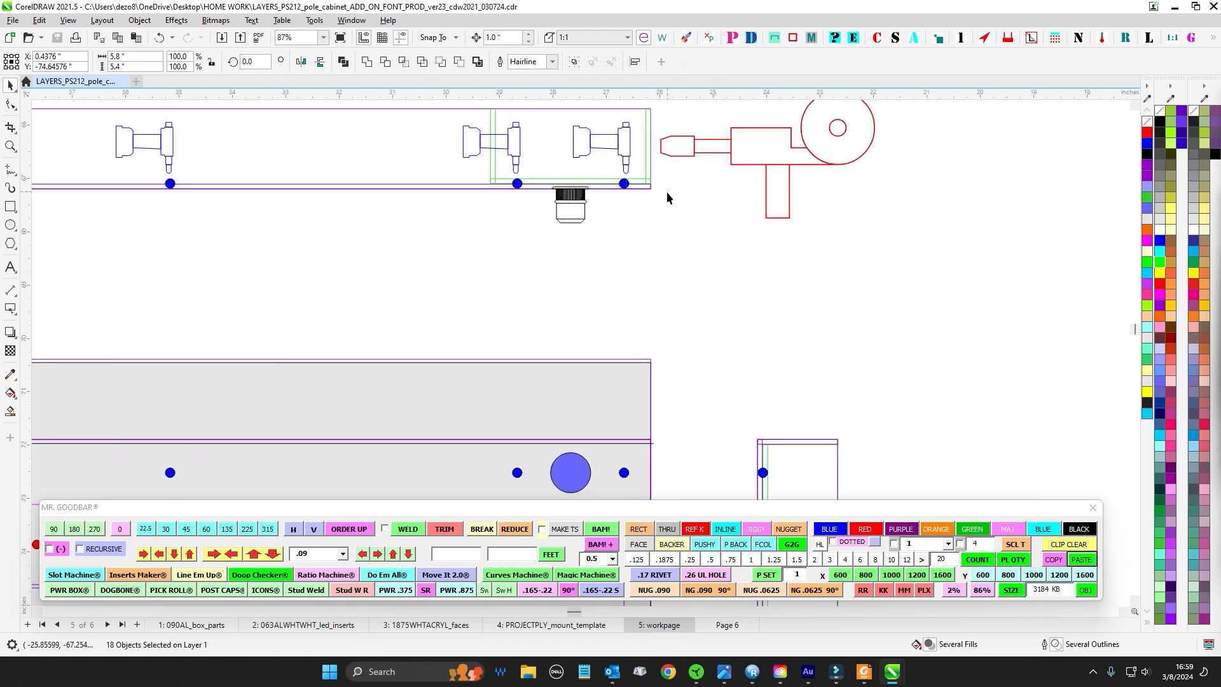
scroll(666, 192, "down", 4)
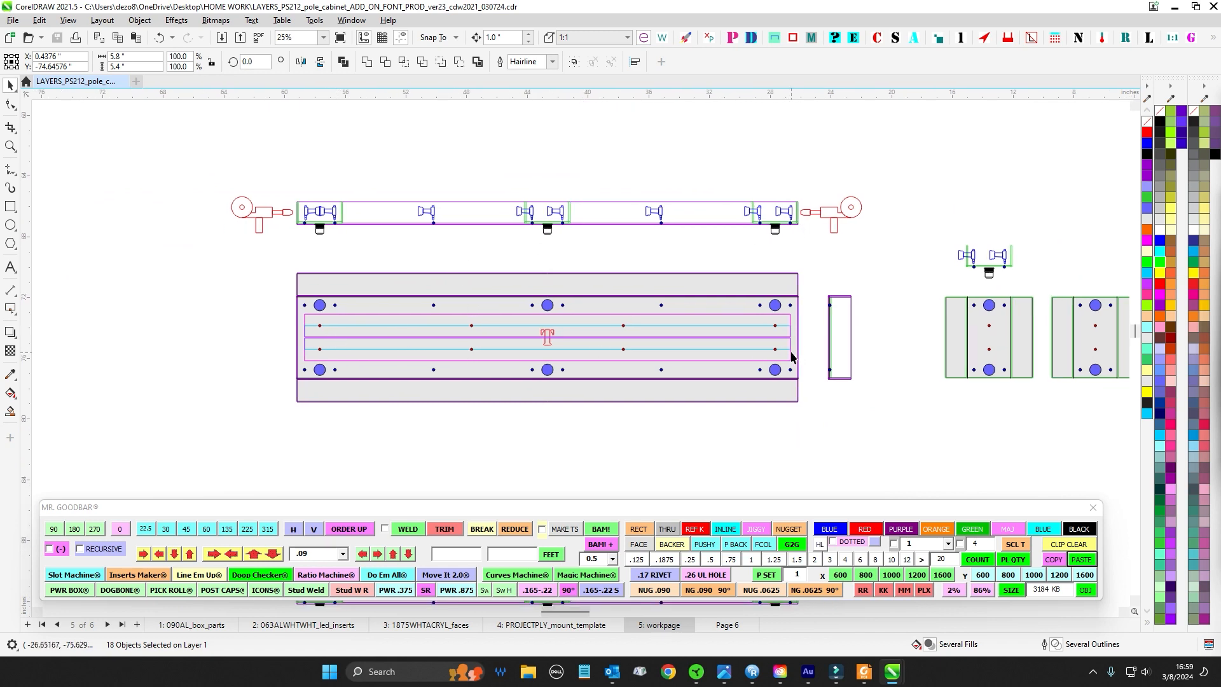
Select the exploded cabinet layout beneath the 12V OR 24V KEYSTONE ACTION note for review
scroll(791, 357, "down", 5)
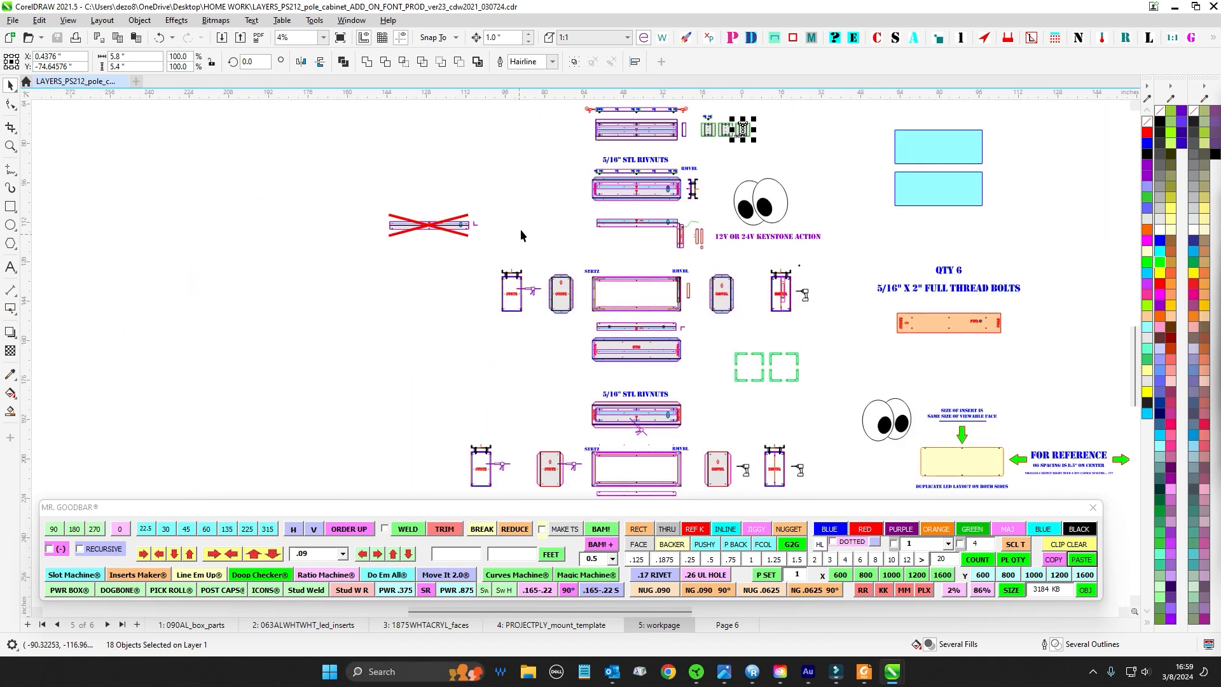
left_click_drag(542, 163, 726, 291)
scroll(726, 292, "up", 1)
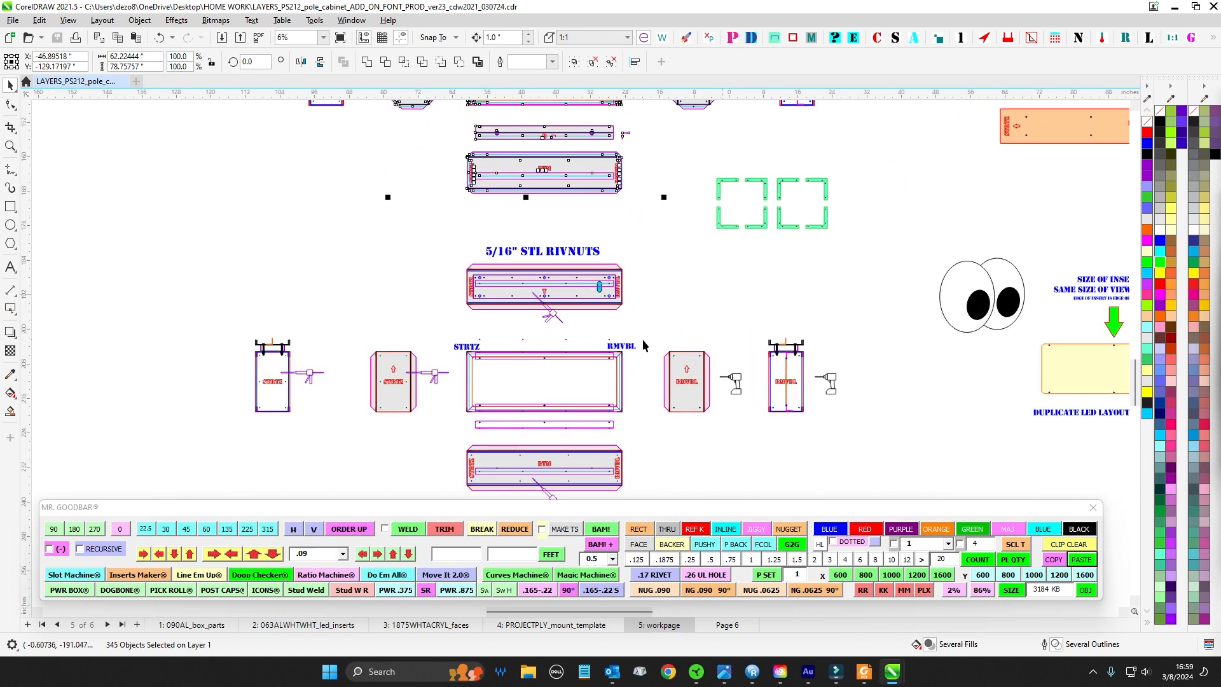
Select the lower cabinet layout's rivnut panel, STRTZ side panel and BTM panel in turn to review the parts around the frame
left_click_drag(431, 254, 708, 269)
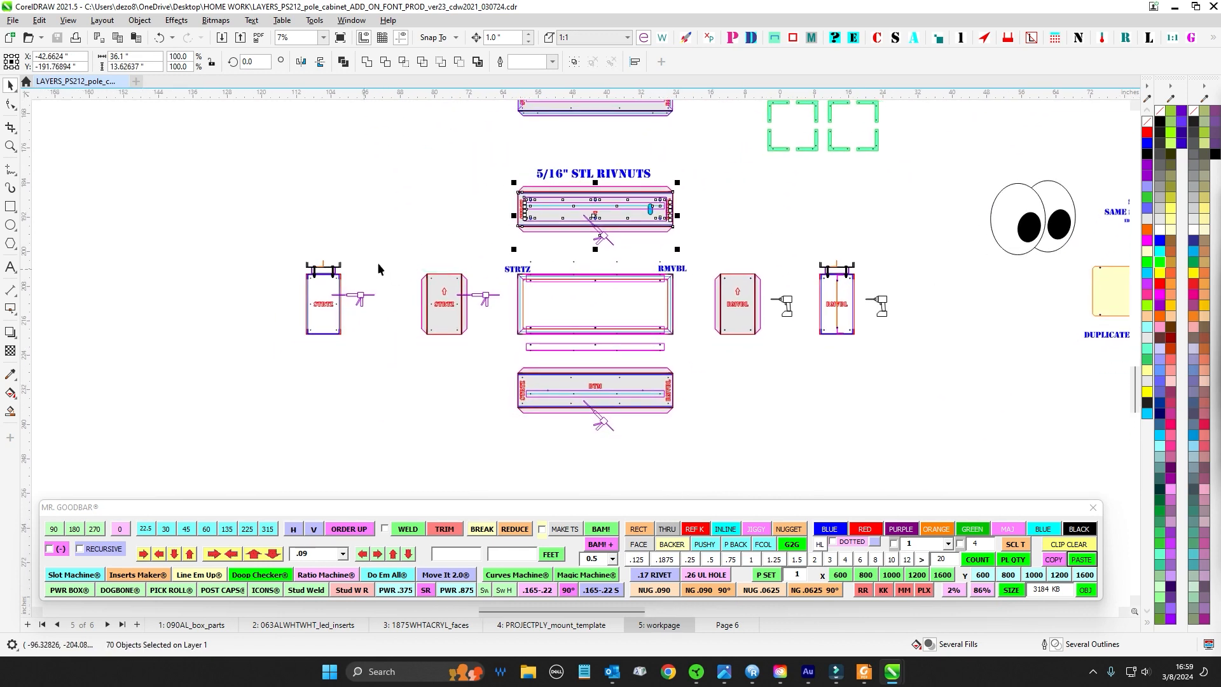
left_click_drag(396, 245, 509, 423)
left_click_drag(477, 361, 796, 463)
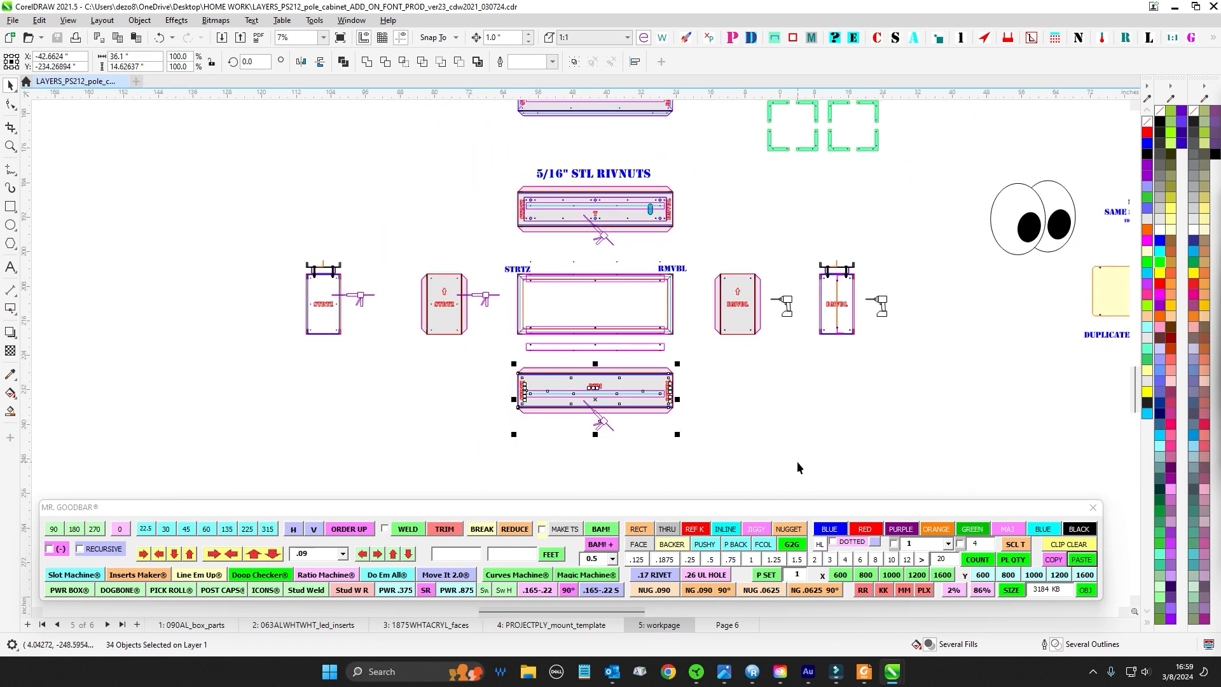
scroll(459, 322, "up", 1)
scroll(859, 298, "up", 1)
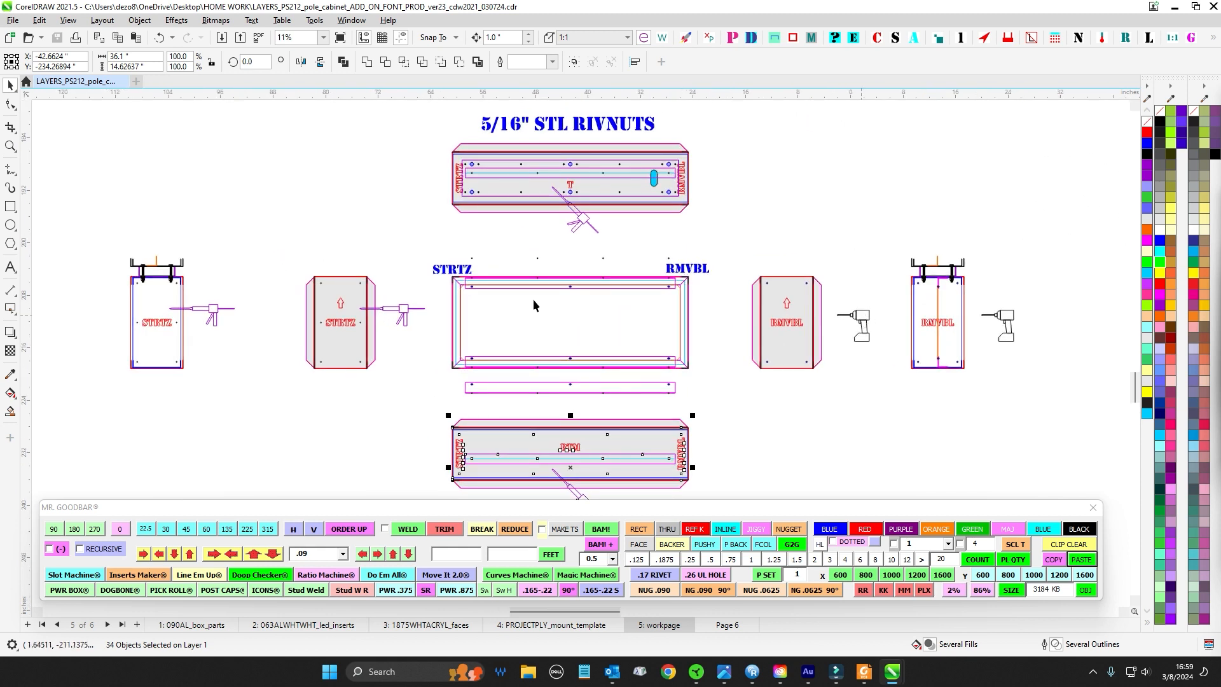
Check the LEICHT cabinet in the PS 212 pole sign PDF in Foxit PDF Reader, and return to the CorelDRAW workpage with nothing selected
scroll(863, 337, "down", 2)
left_click(864, 671)
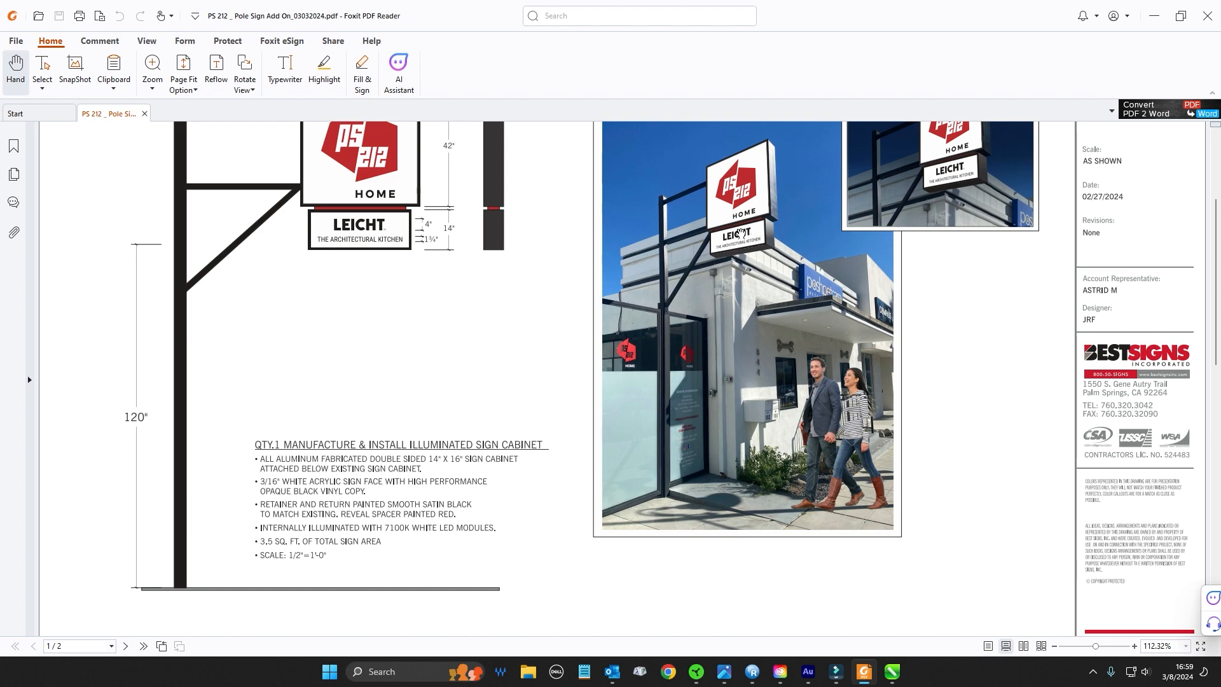
left_click(1155, 22)
left_click(579, 242)
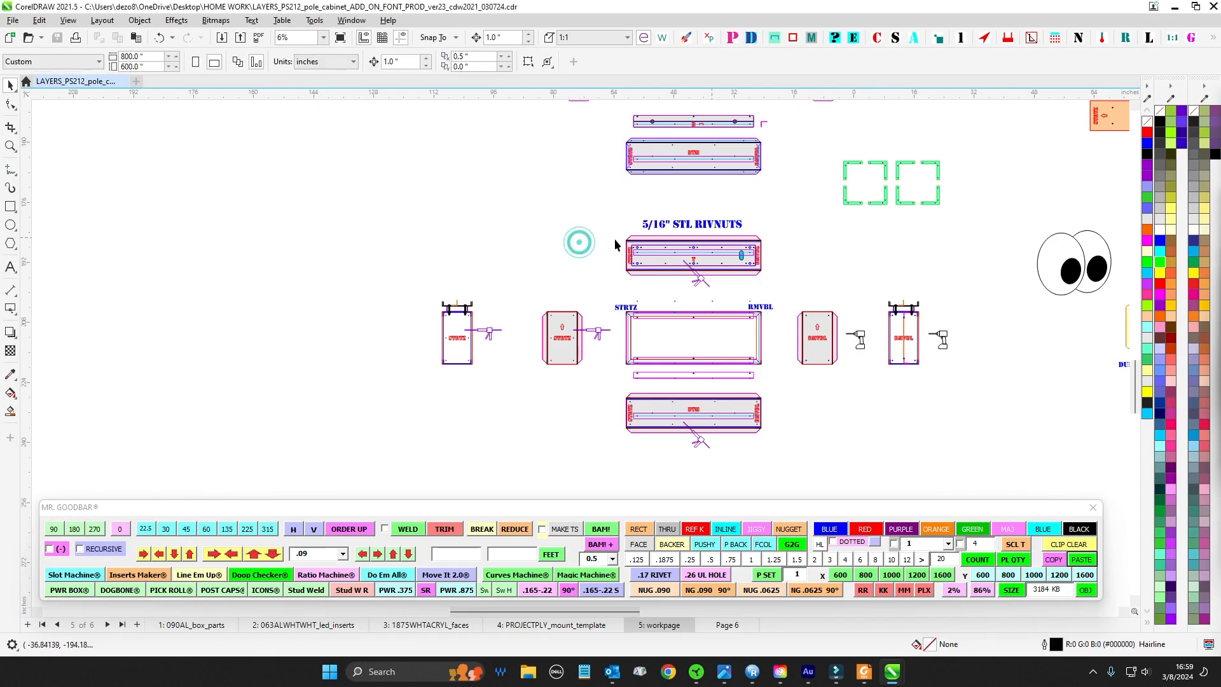
Select the lower exploded cabinet's panels and frame, and view them against the rest of the workpage
scroll(704, 262, "up", 1)
left_click_drag(479, 196, 886, 492)
scroll(888, 486, "down", 6)
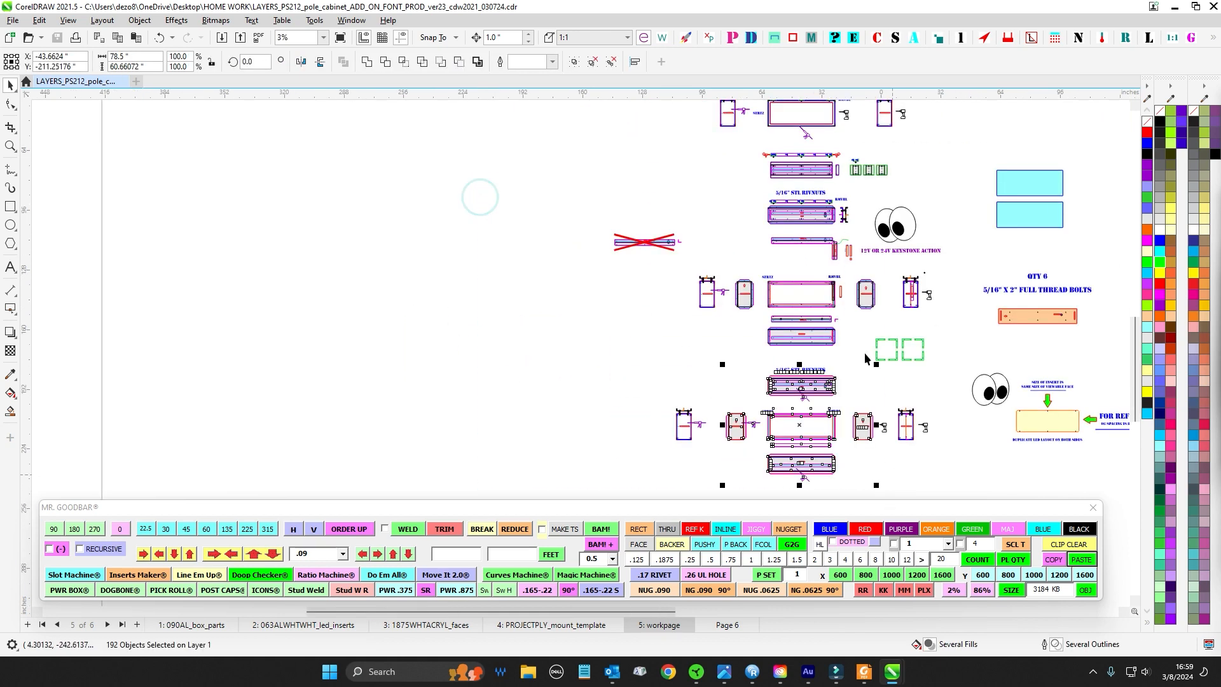
Inspect the mounting channel's holes, its end by the grinder drawing and the three green-outlined support brackets
left_click_drag(838, 269, 753, 424)
scroll(700, 288, "up", 5)
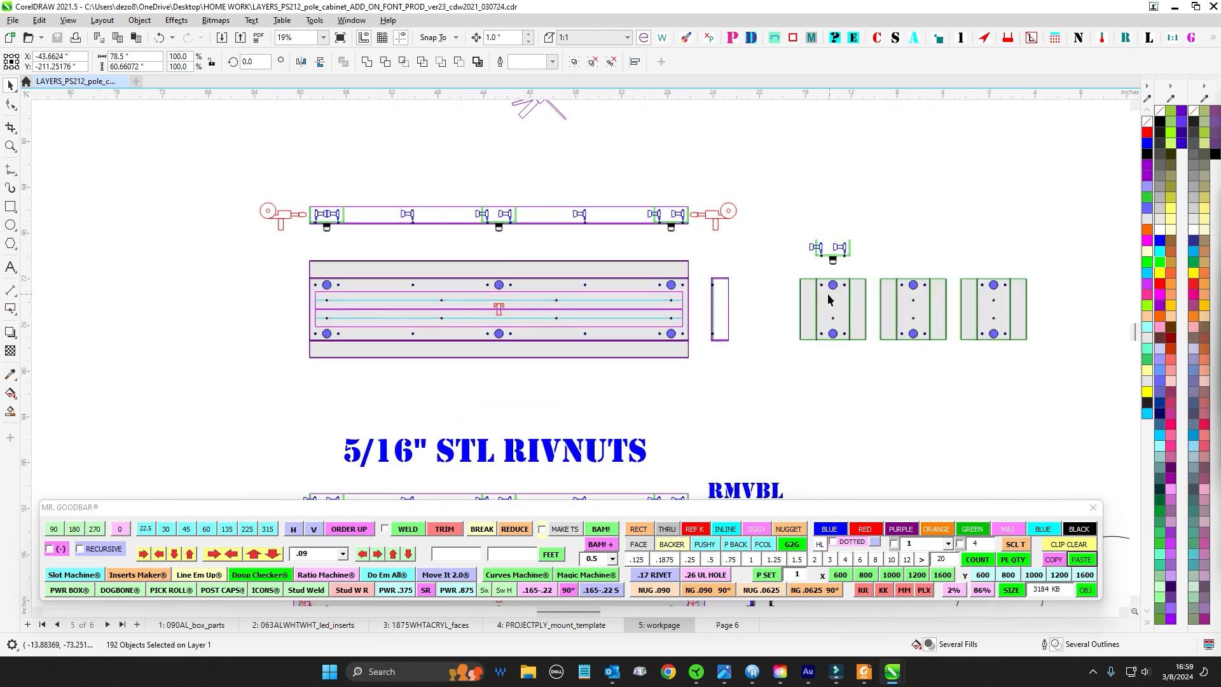
left_click_drag(422, 310, 600, 340)
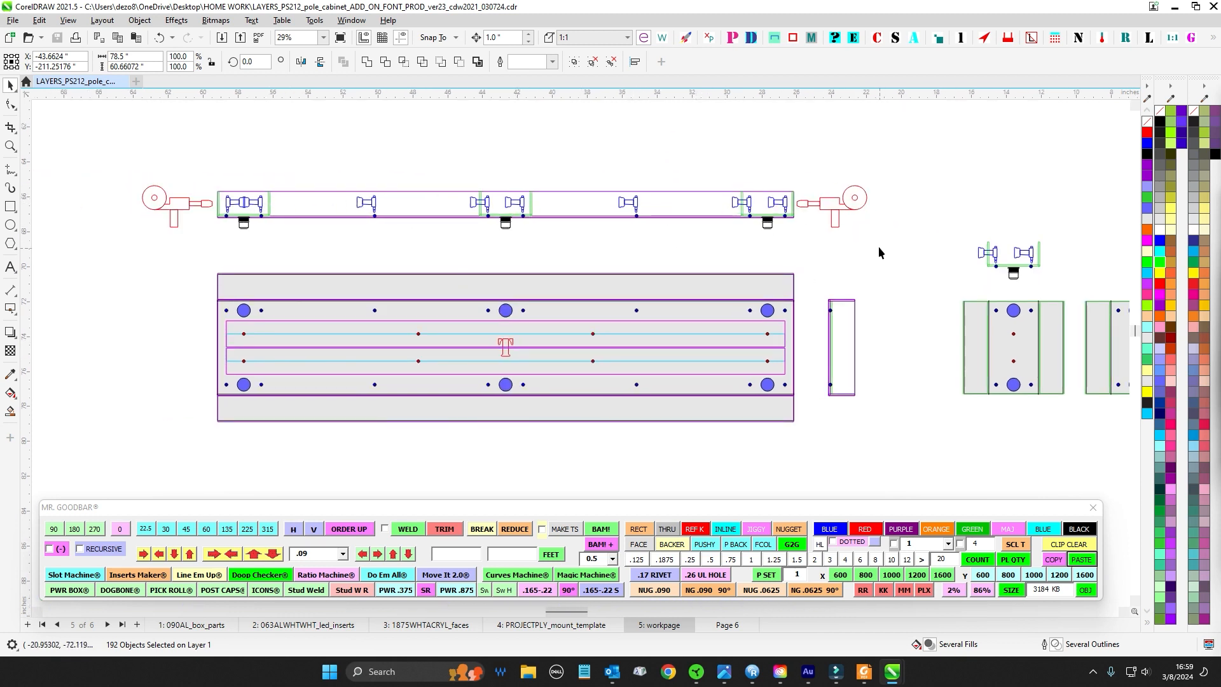
scroll(845, 210, "up", 4)
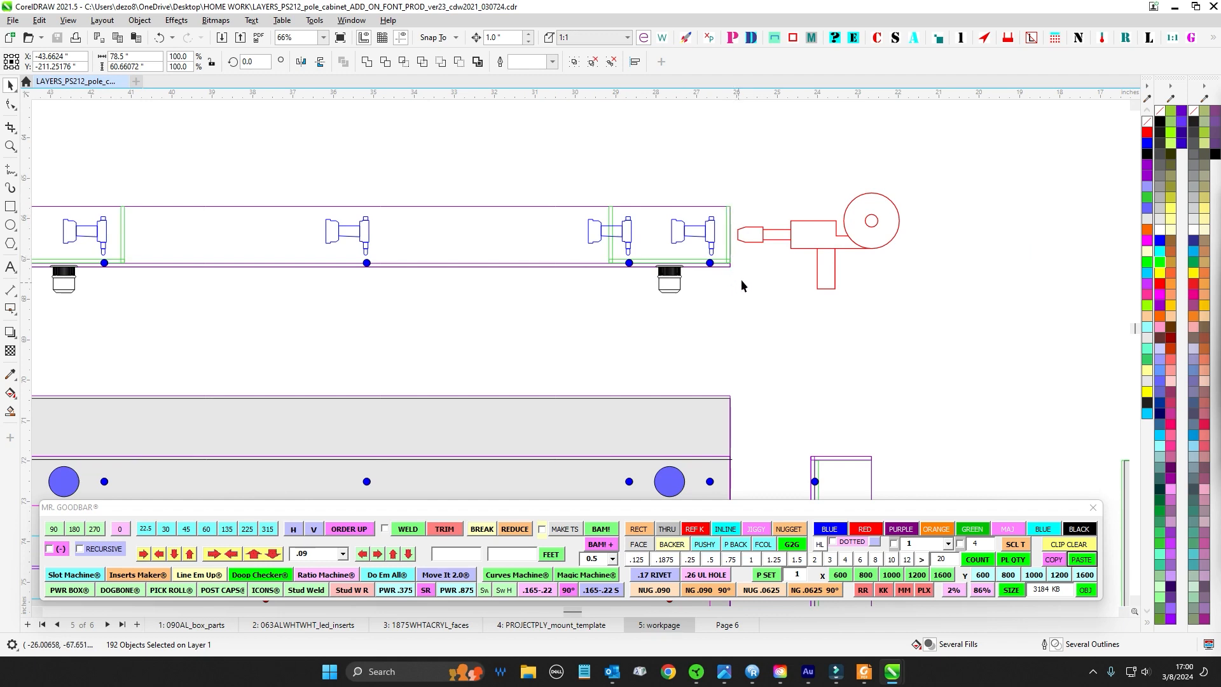
scroll(742, 279, "down", 3)
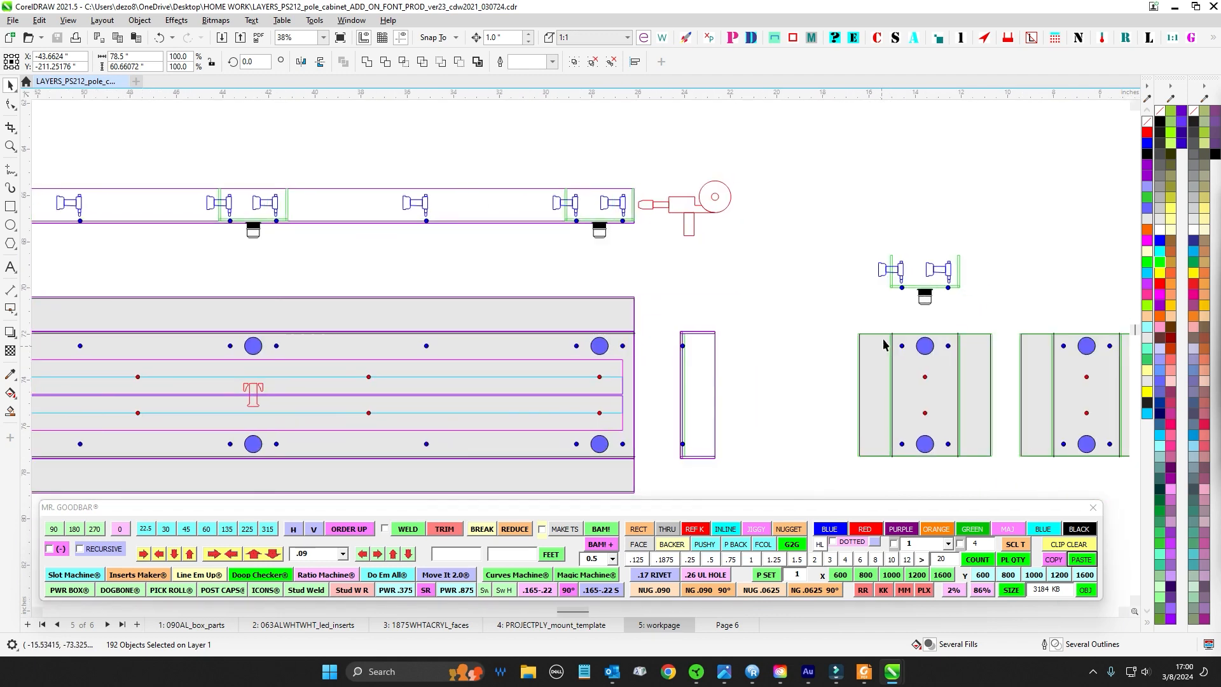
scroll(882, 343, "down", 4)
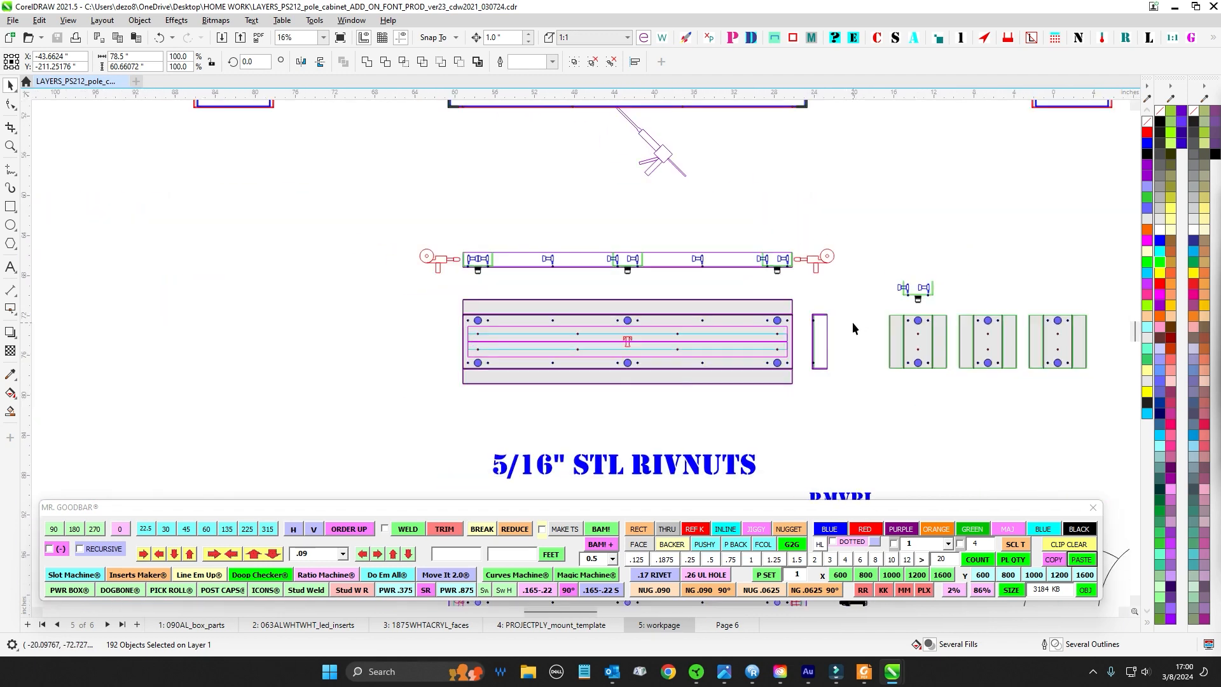
scroll(852, 321, "down", 3)
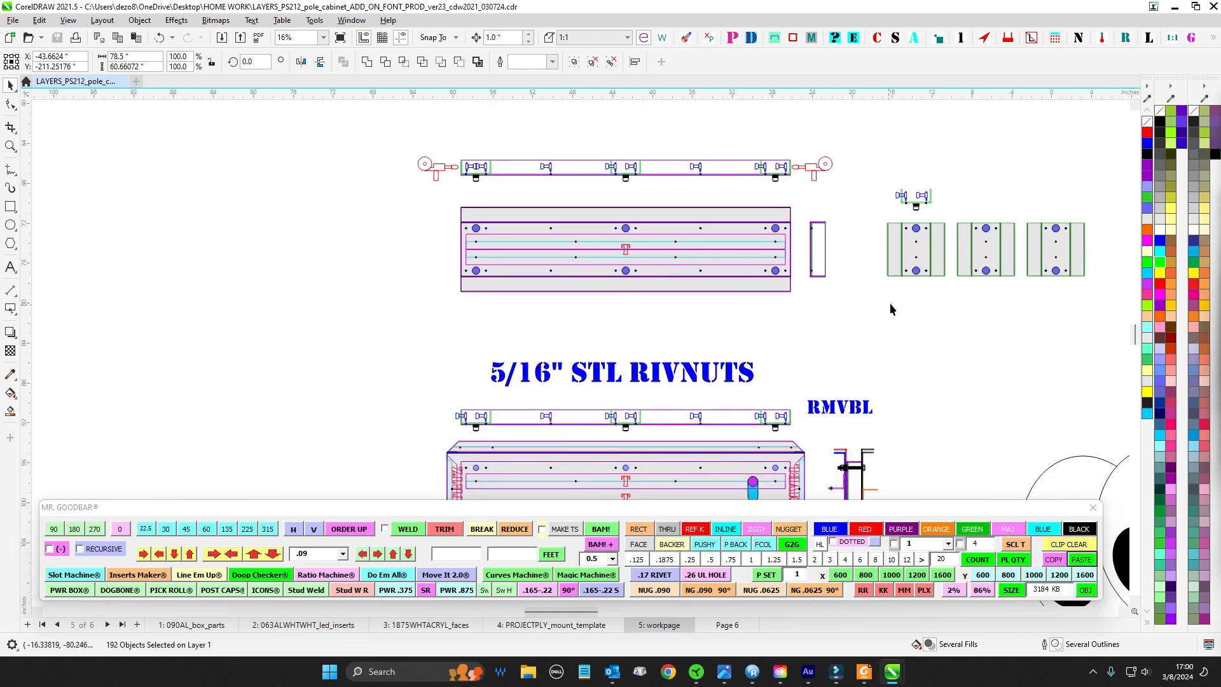
Select the 5/16" STL RIVNUTS label and inspect the rivnut panel and bolted side section beneath it
left_click_drag(859, 362, 773, 252)
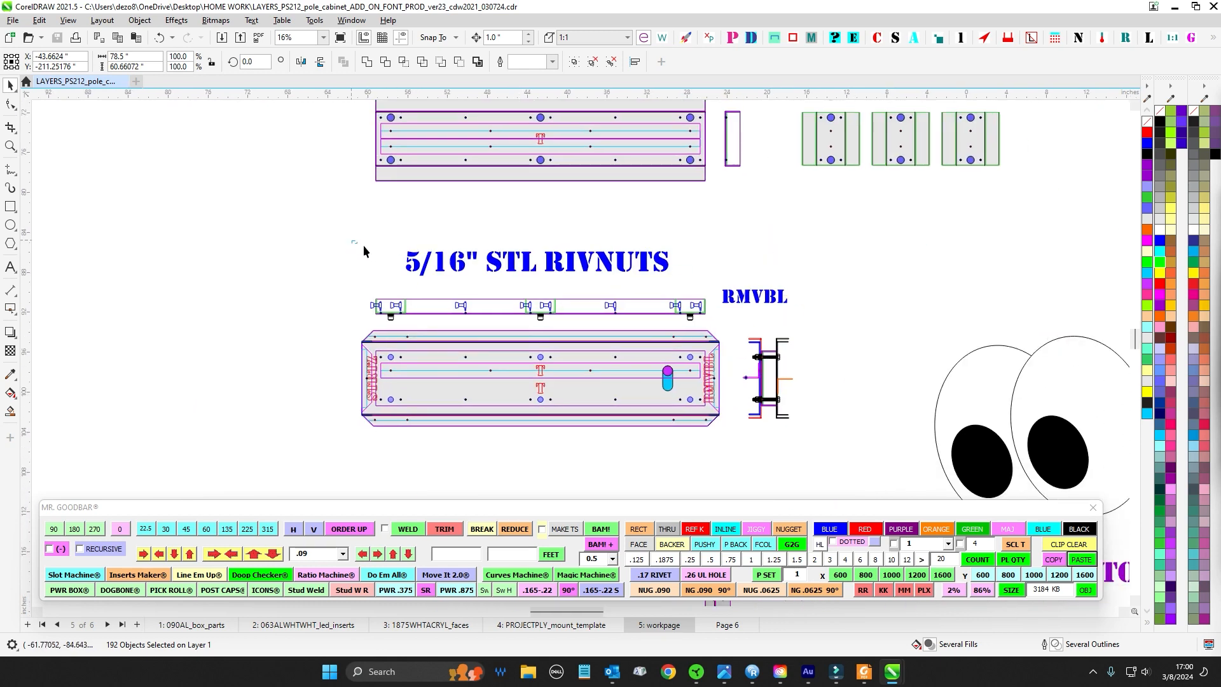
left_click_drag(352, 241, 728, 289)
scroll(782, 248, "up", 3)
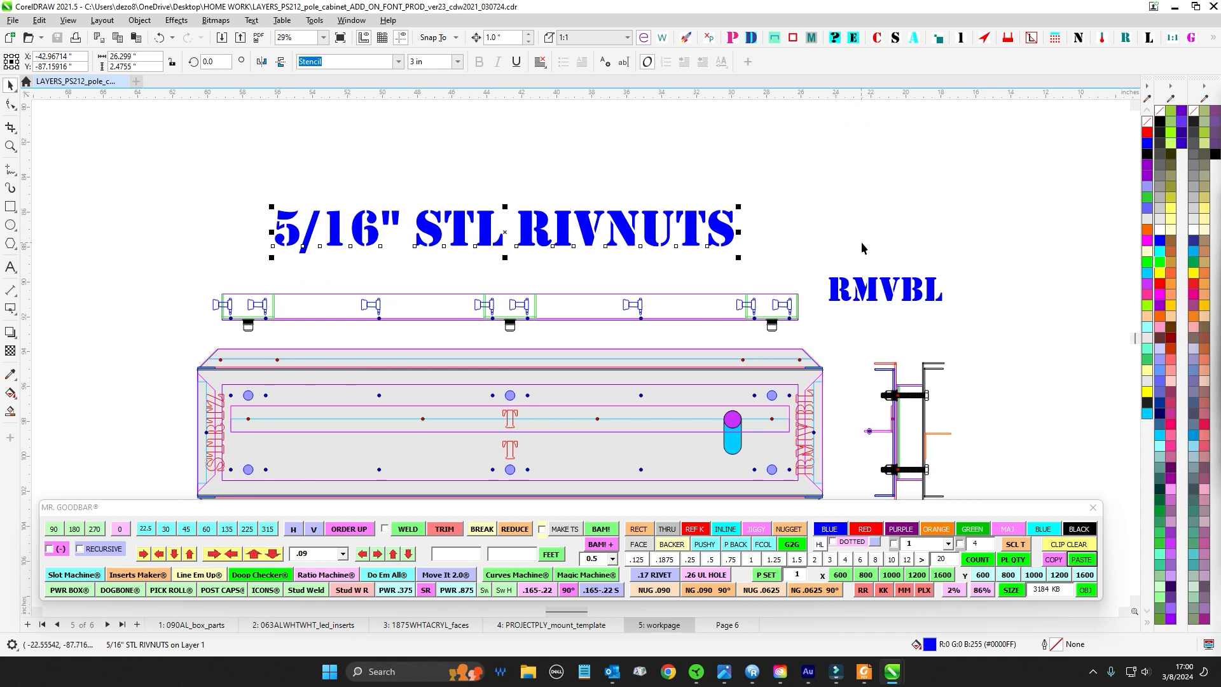
scroll(860, 241, "down", 2)
scroll(807, 253, "up", 1)
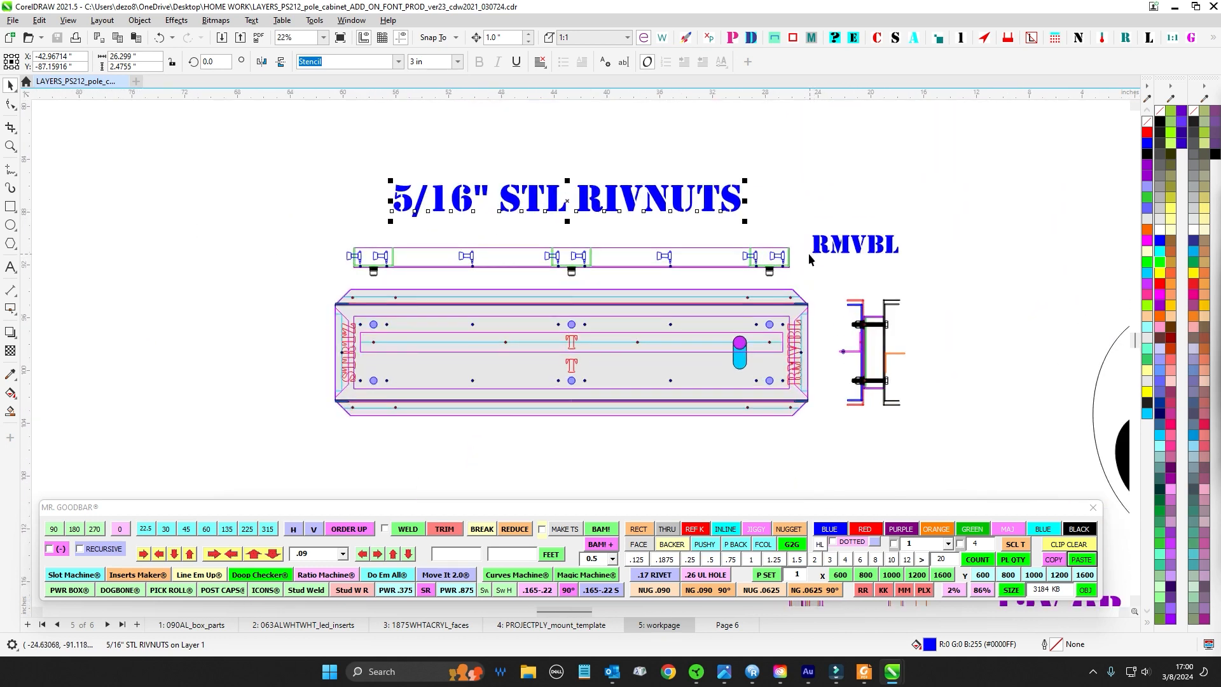
scroll(812, 253, "up", 2)
scroll(809, 252, "down", 2)
Examine the rivnut and rivet positions at the upper RMVBL corner of the assembled cabinet
left_click_drag(763, 194, 678, 380)
scroll(716, 364, "down", 2)
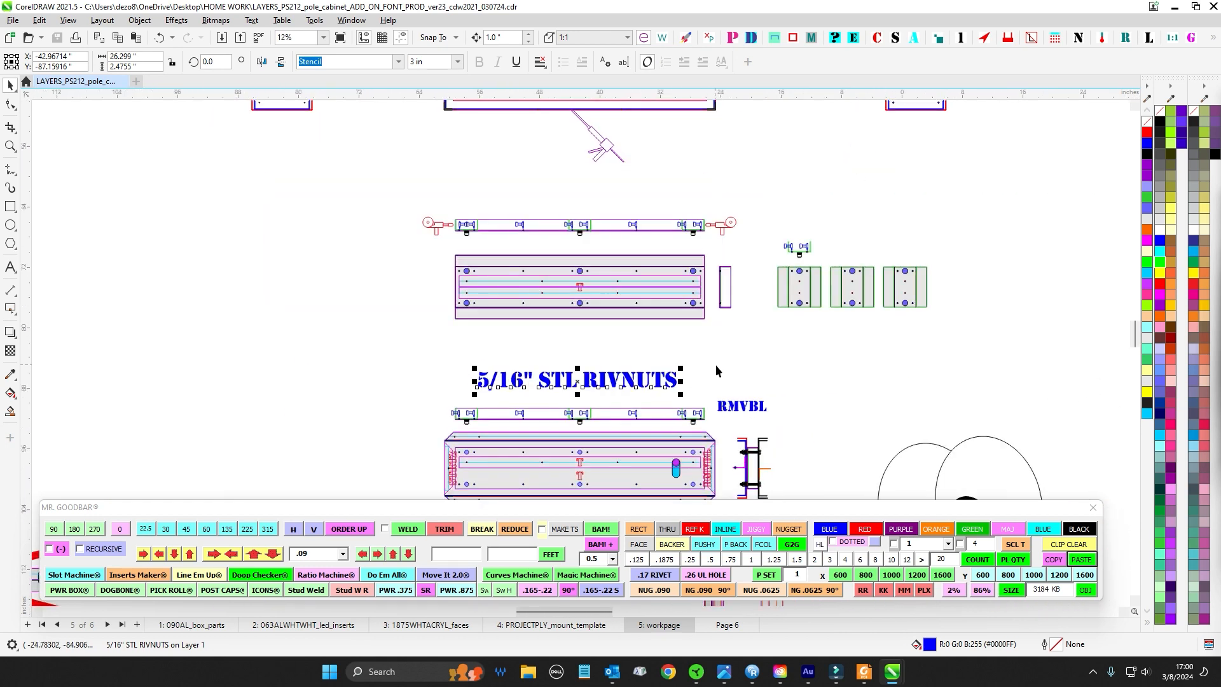
left_click_drag(769, 383, 719, 499)
scroll(779, 312, "down", 2)
scroll(721, 258, "up", 4)
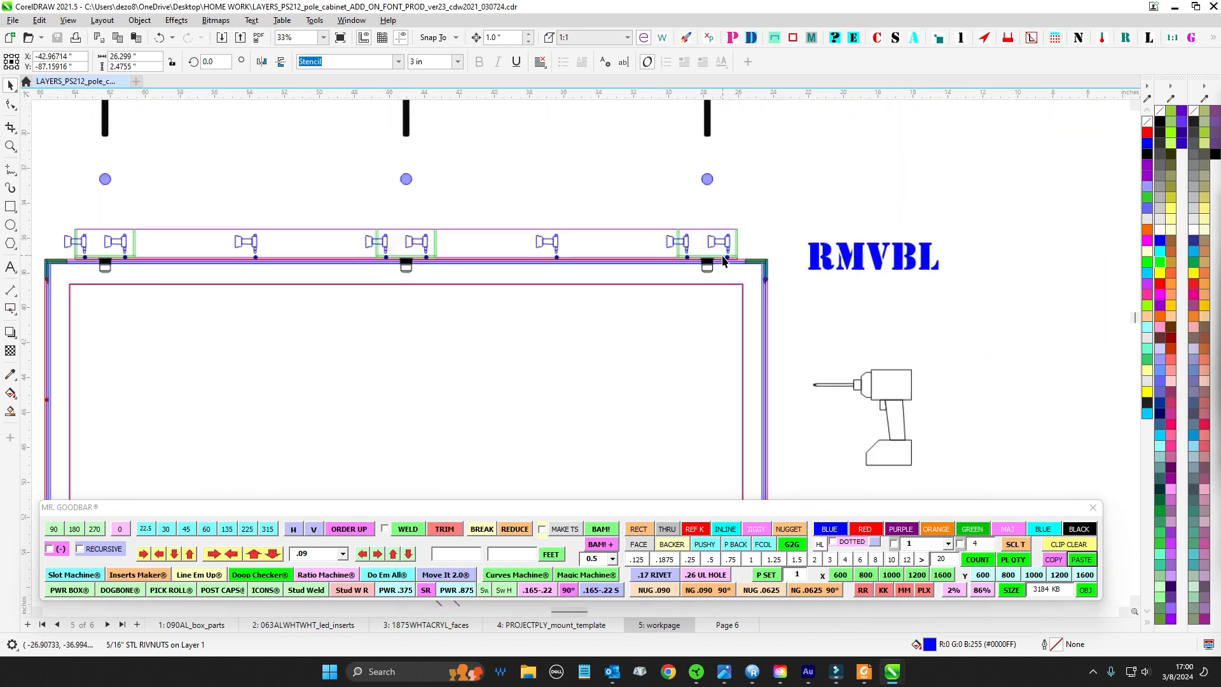
scroll(723, 259, "up", 2)
scroll(713, 271, "up", 2)
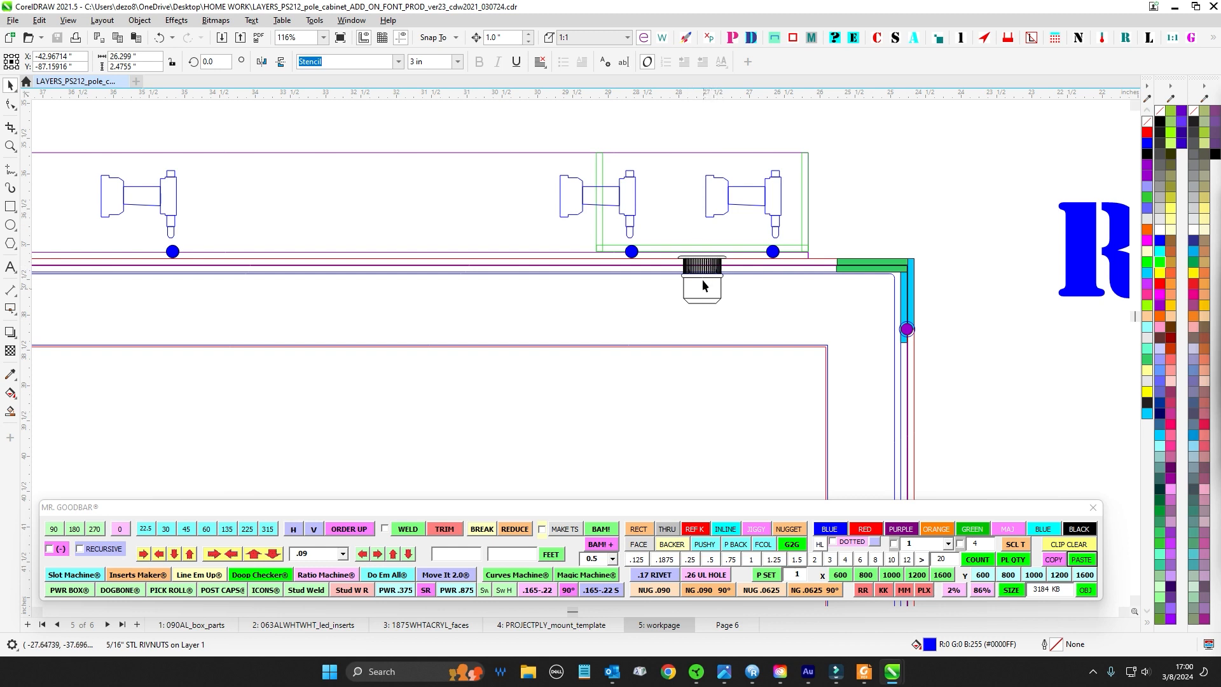
Compare the support brackets' large holes with the rivnut holes near the RMVBL end of the cabinet's top panel
scroll(703, 264, "down", 4)
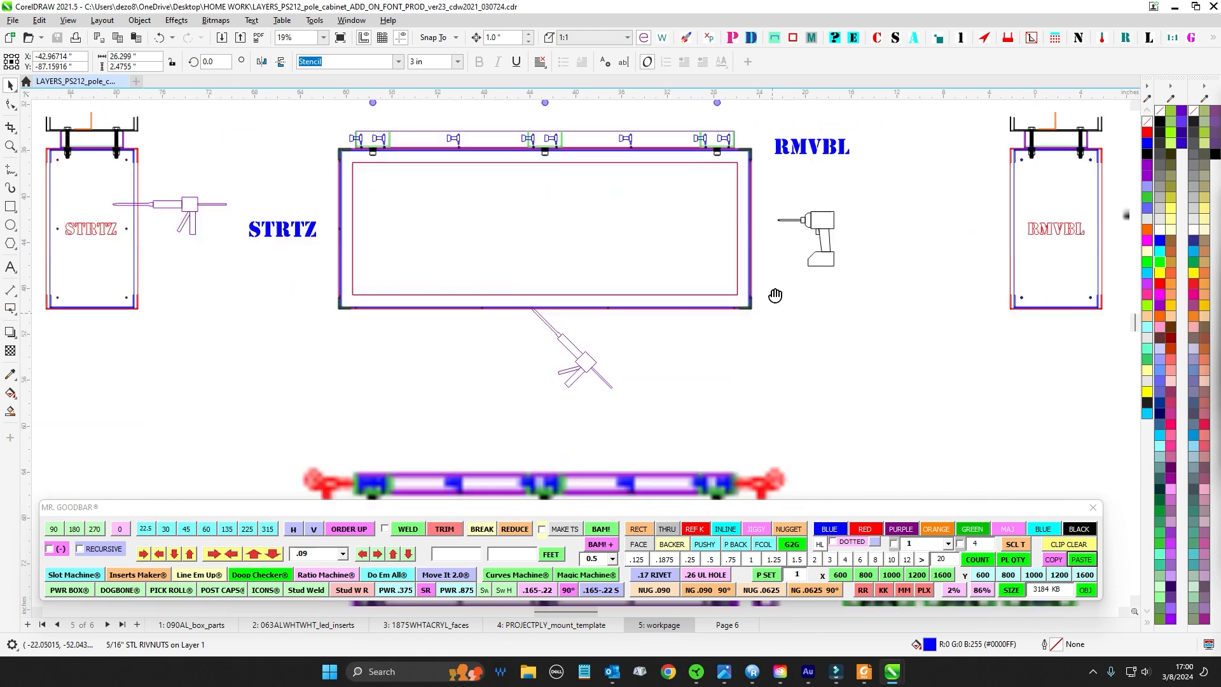
scroll(840, 346, "down", 1)
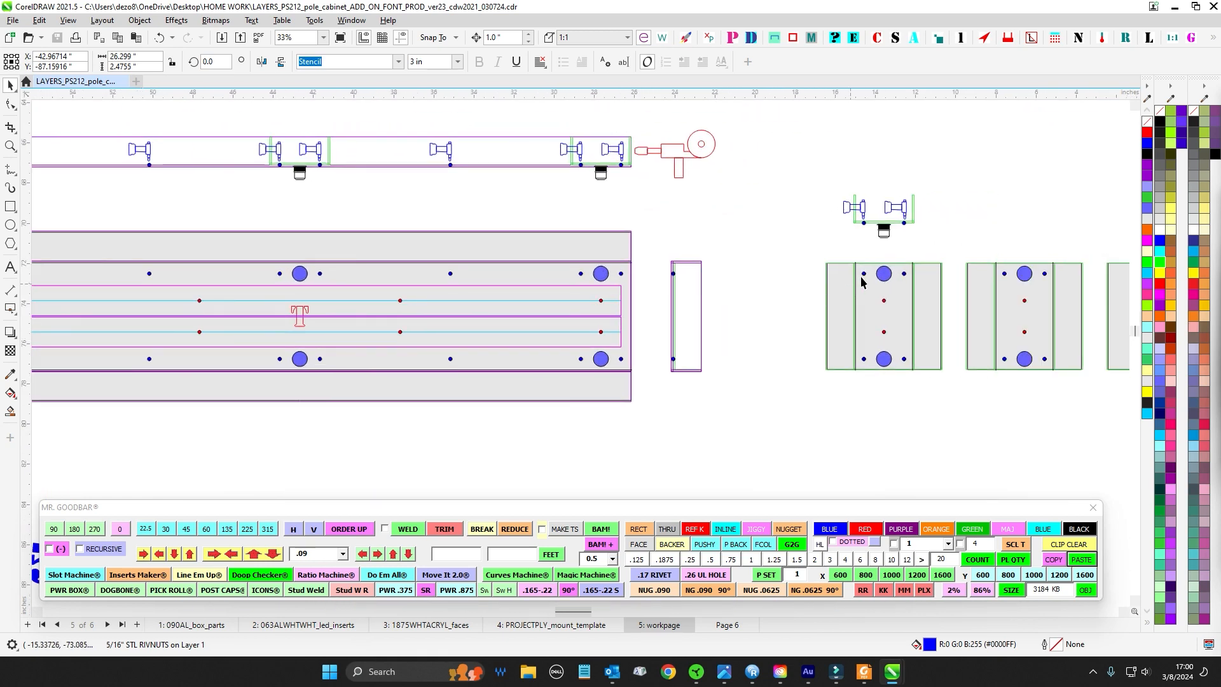
scroll(733, 168, "down", 1)
scroll(715, 341, "up", 3)
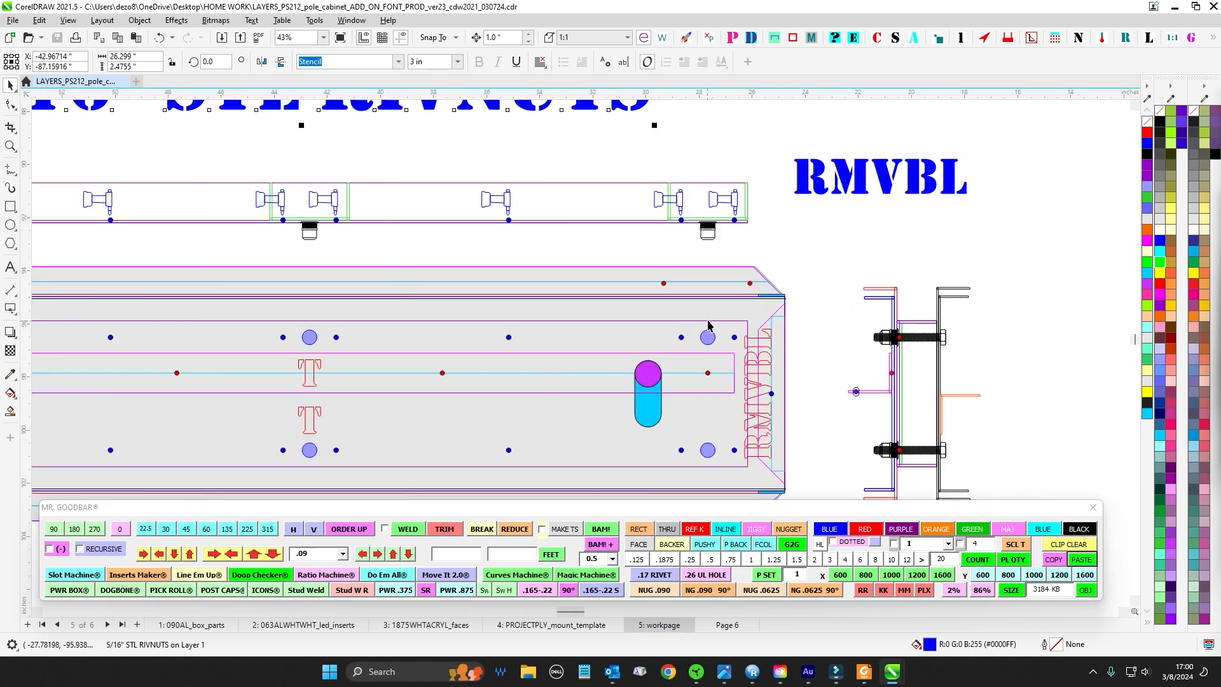
Look over the workpage assemblies from the RMVBL rivnut panel down to the BTM panel and lower rivnut section
scroll(727, 374, "down", 3)
scroll(712, 376, "down", 2)
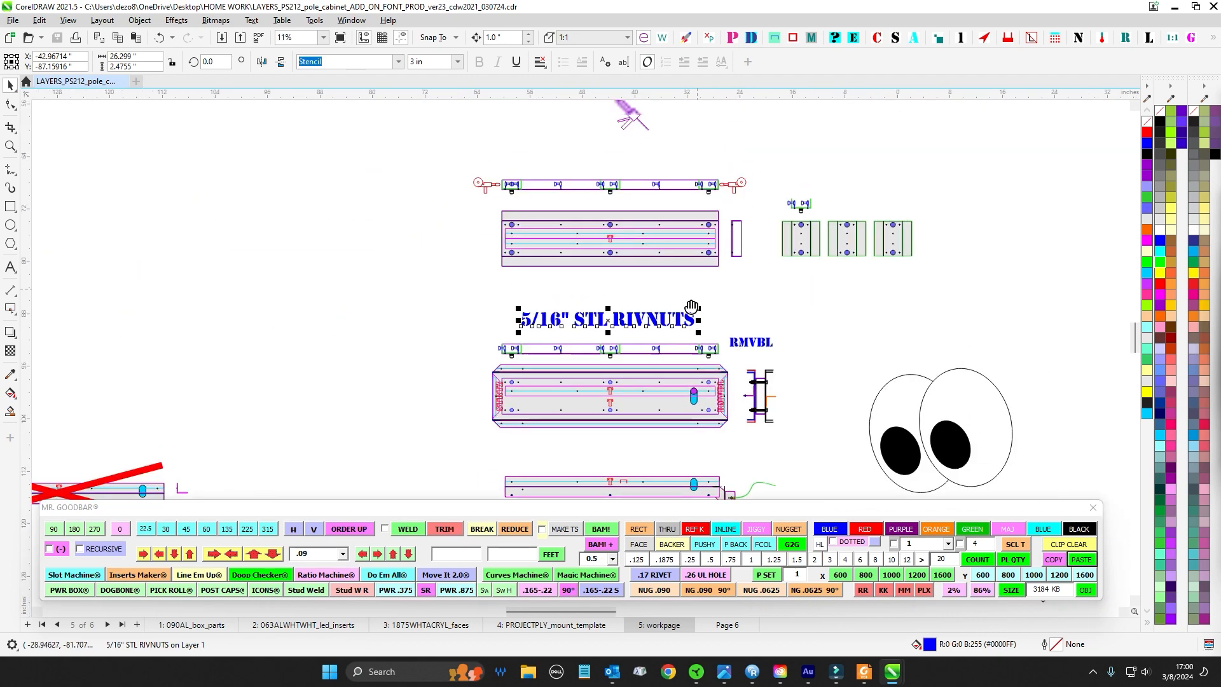
left_click_drag(706, 337, 677, 133)
scroll(697, 280, "up", 1)
scroll(722, 343, "down", 5)
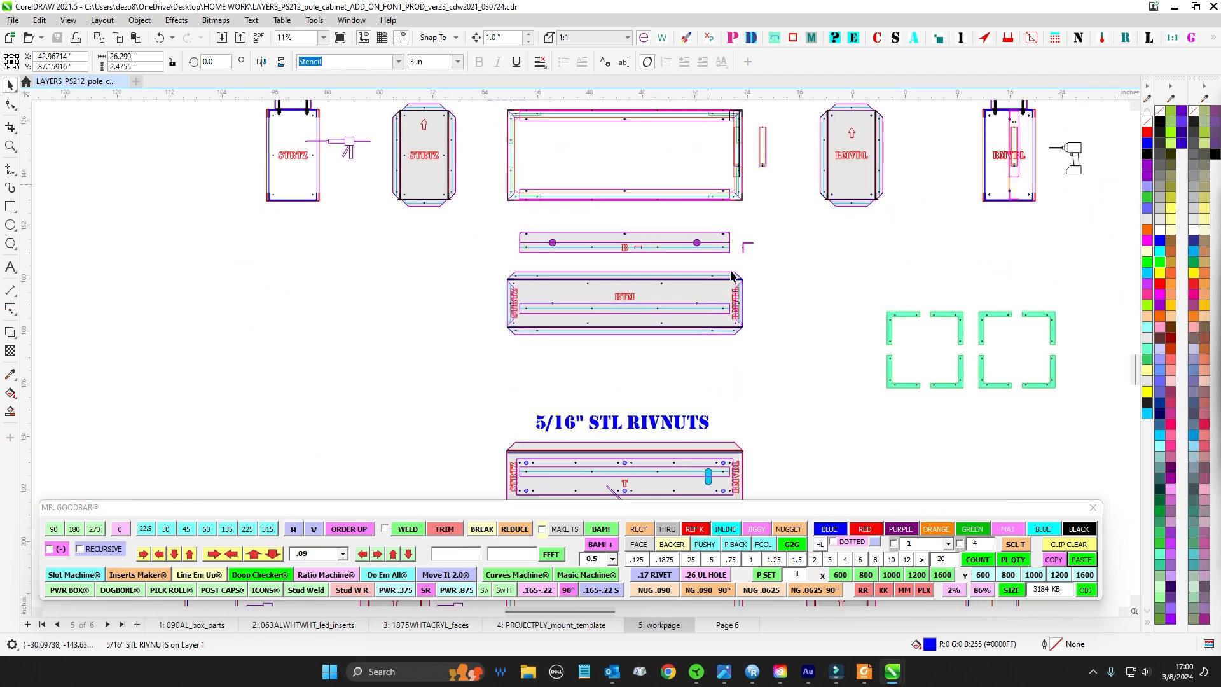
scroll(711, 412, "down", 5)
left_click_drag(657, 269, 613, 442)
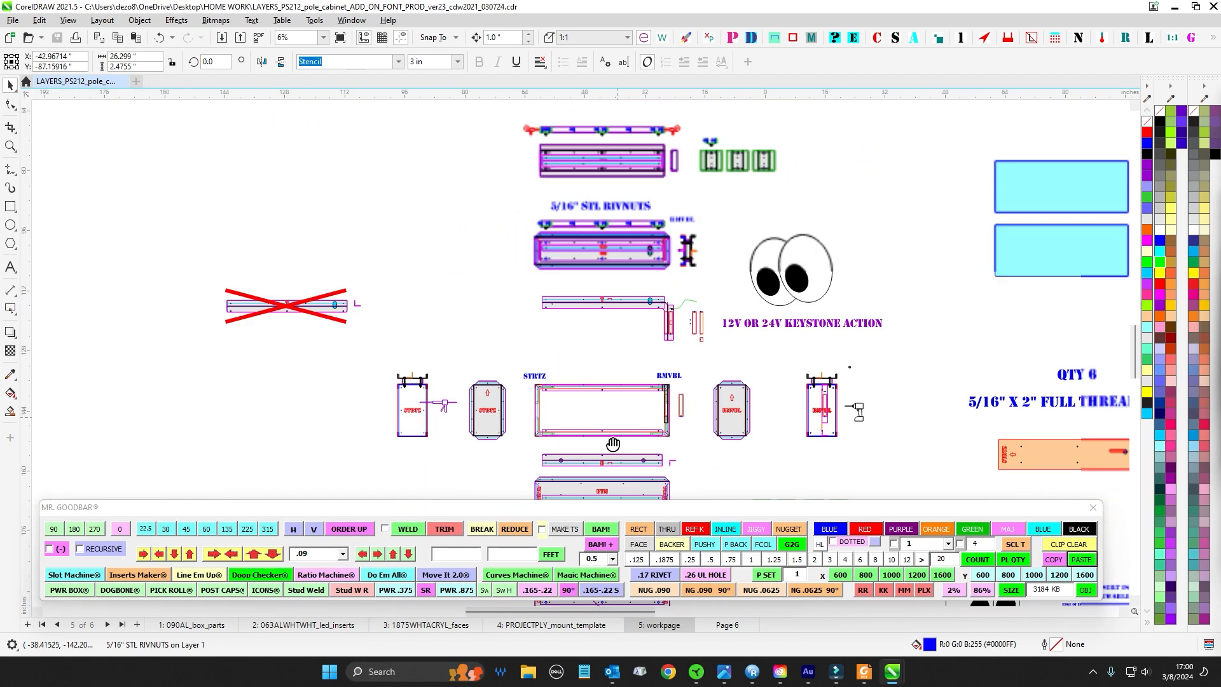
Select the three bolts above the cabinet's front view and inspect them with the 5/16" X 2" FULL THREAD BOLTS note
left_click_drag(648, 175, 617, 356)
scroll(620, 322, "up", 5)
left_click(590, 275)
scroll(590, 274, "down", 1)
left_click_drag(611, 297, 630, 474)
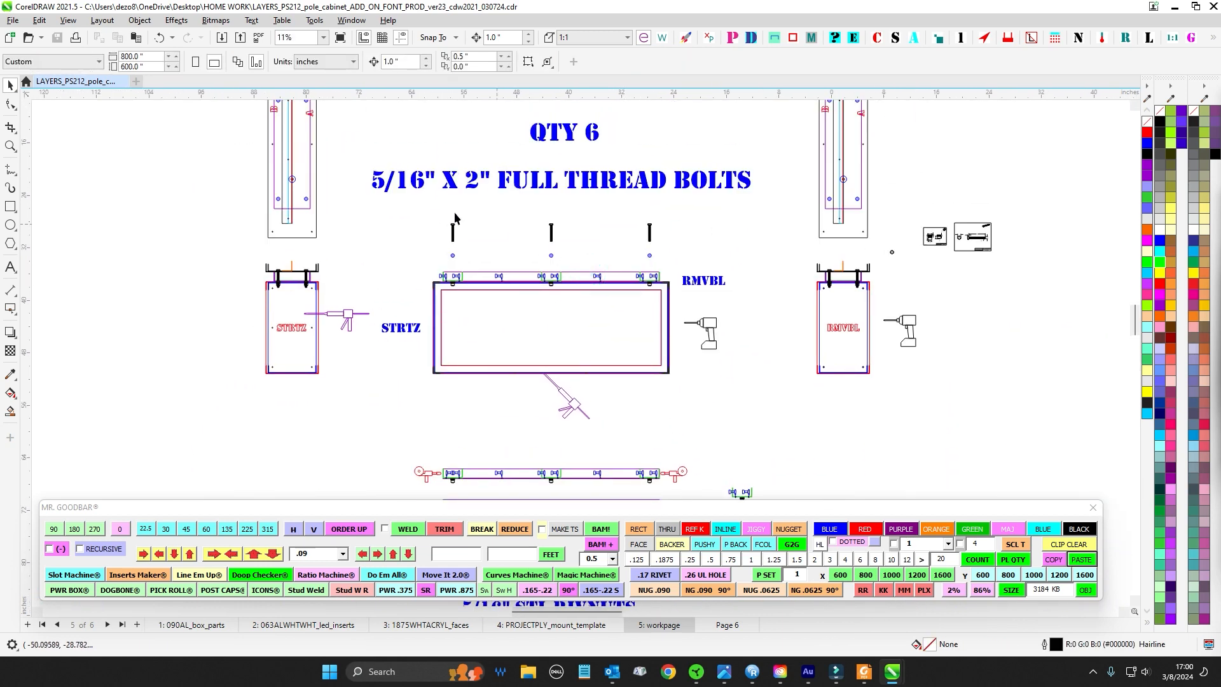
left_click_drag(688, 250, 688, 251)
scroll(670, 238, "up", 2)
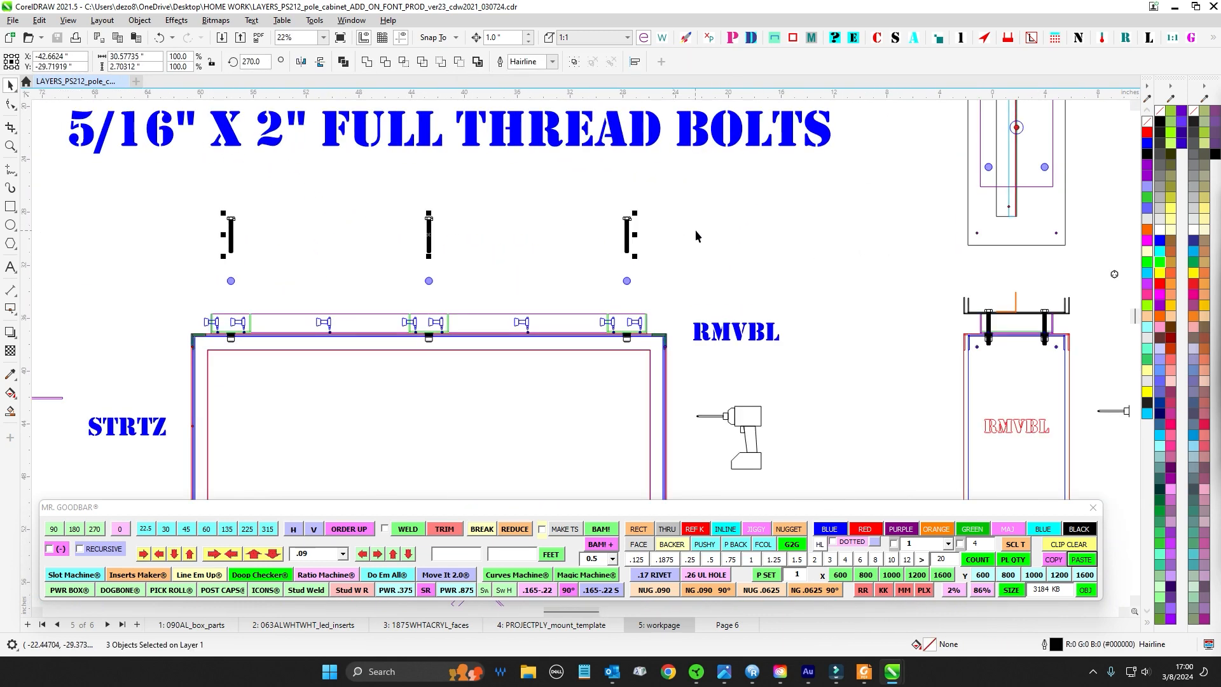
left_click_drag(185, 152, 318, 190)
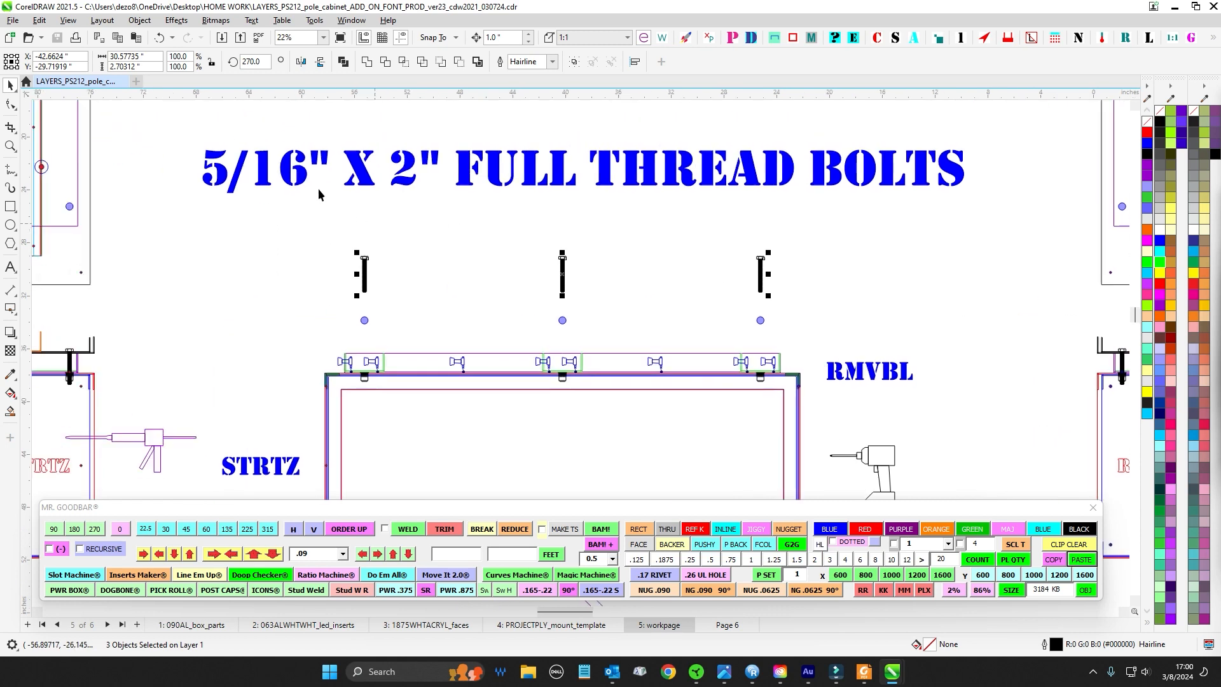
scroll(734, 203, "down", 1)
scroll(817, 258, "up", 2)
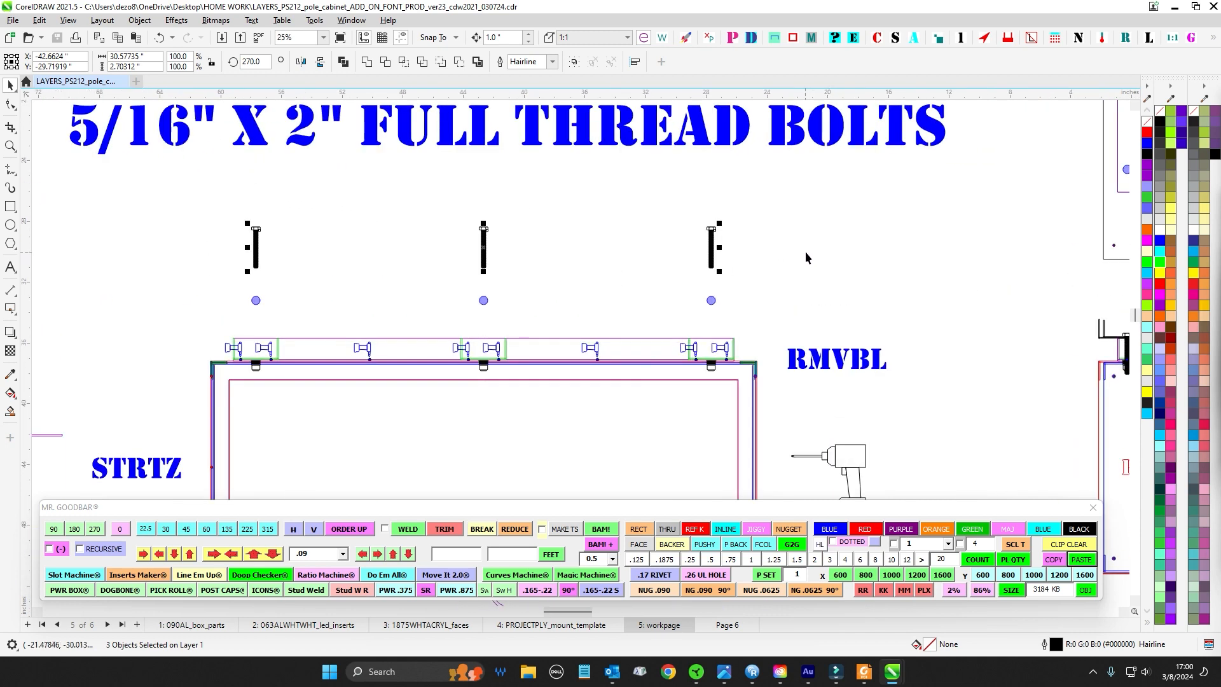
left_click_drag(807, 254, 848, 238)
scroll(844, 242, "down", 1)
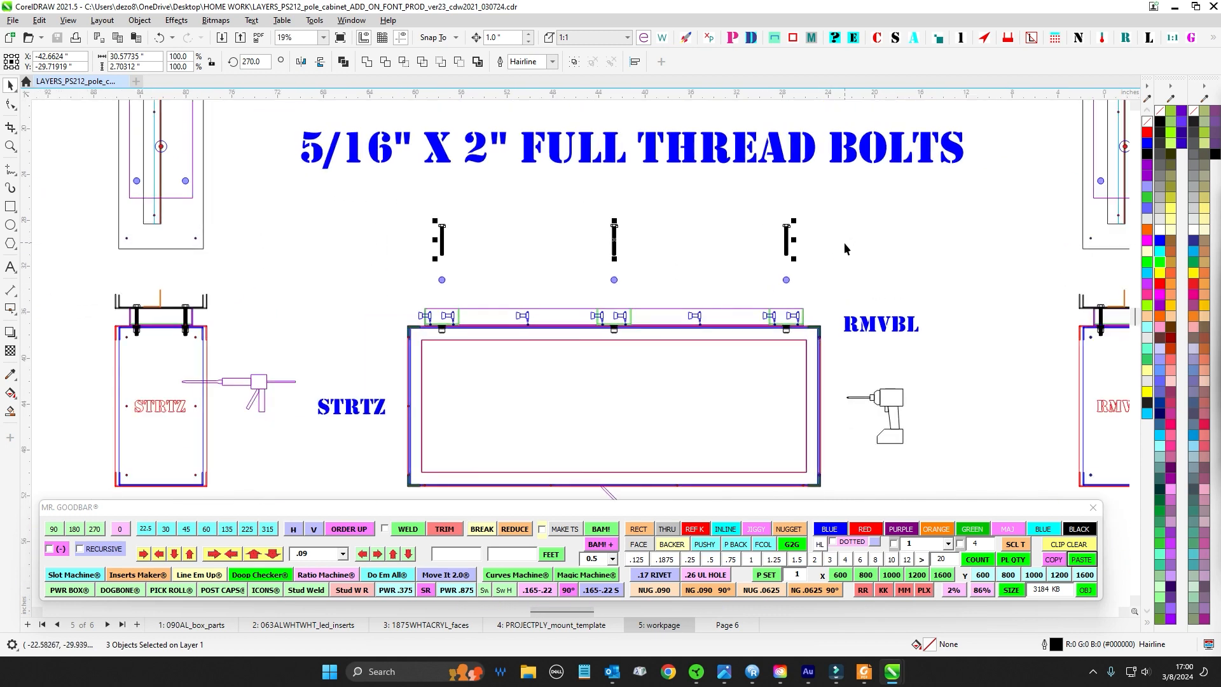
Select the bracket hardware along the cabinet's top edge, then narrow the selection to the objects between the outer rivnuts
left_click_drag(417, 291, 829, 367)
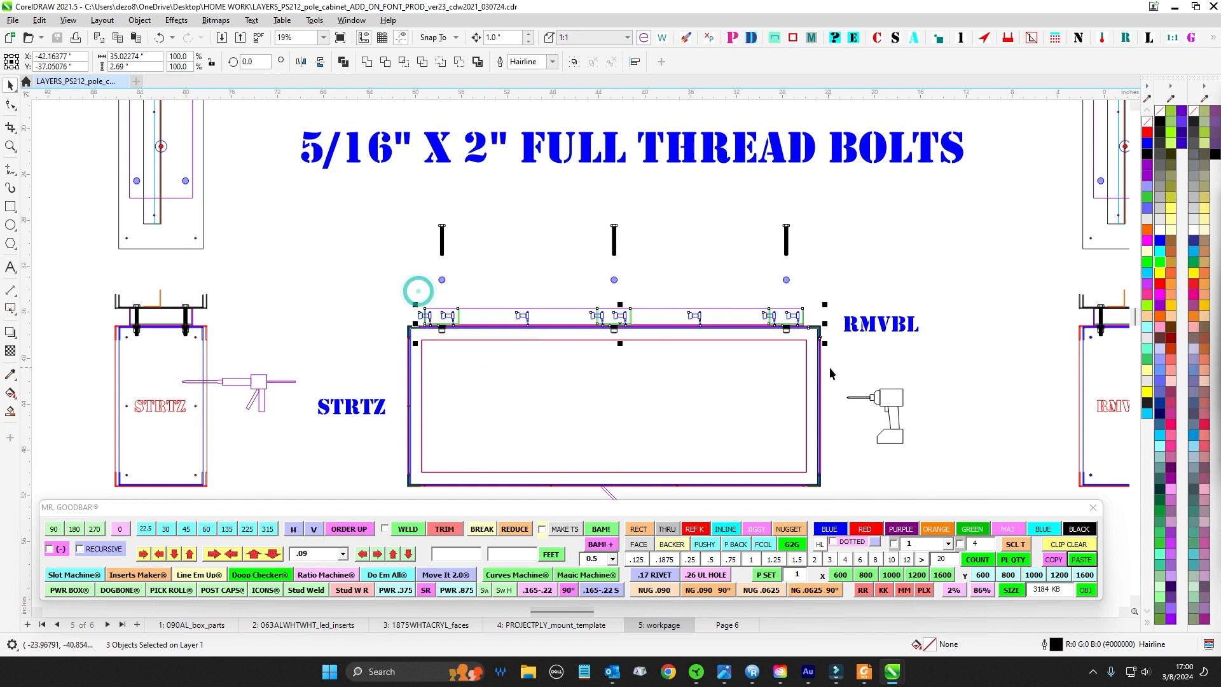
scroll(858, 300, "up", 2)
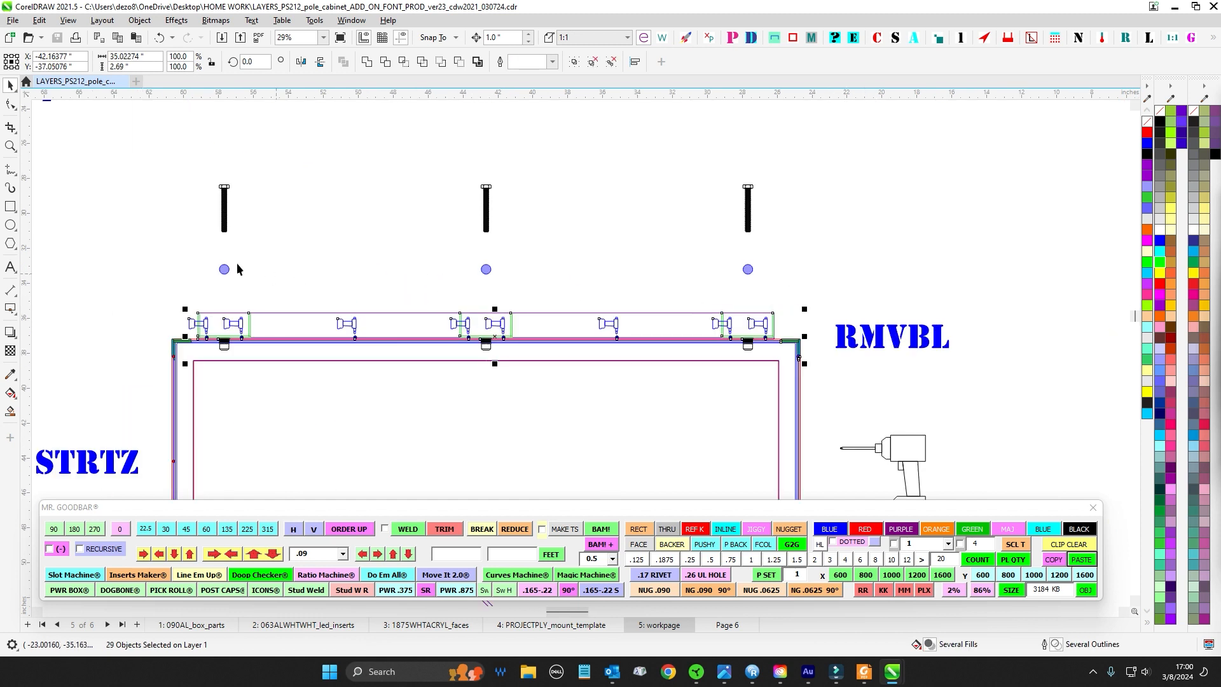
left_click_drag(210, 294, 762, 403)
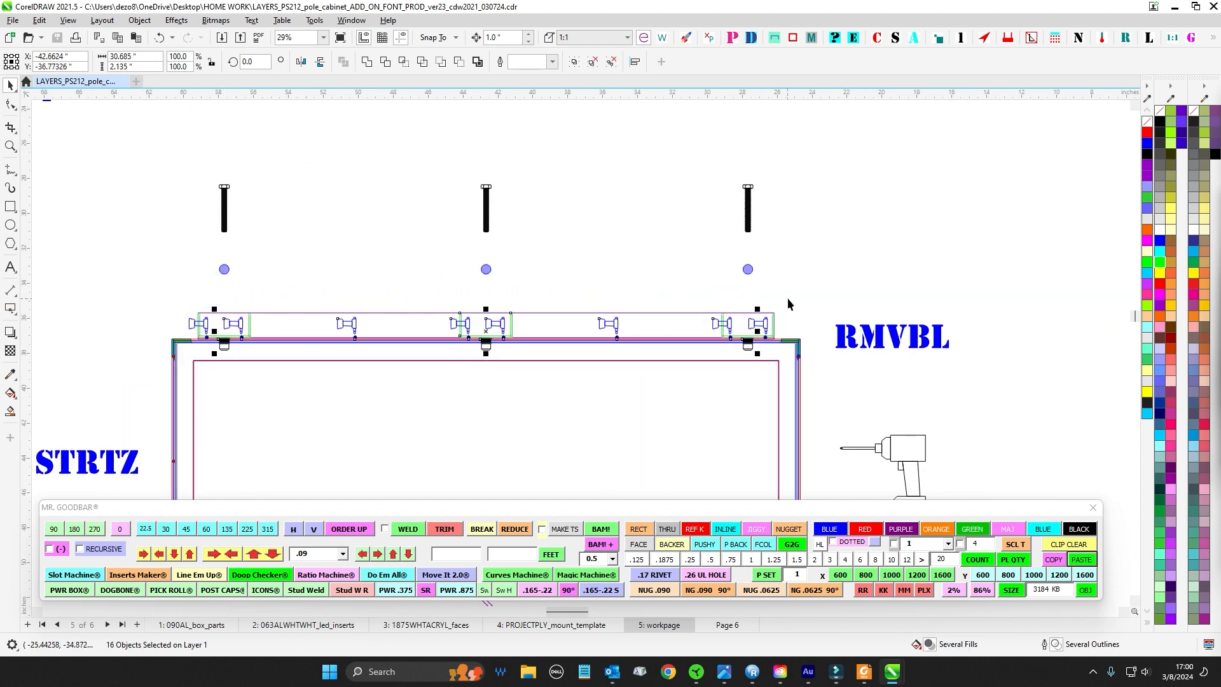
scroll(802, 293, "down", 2)
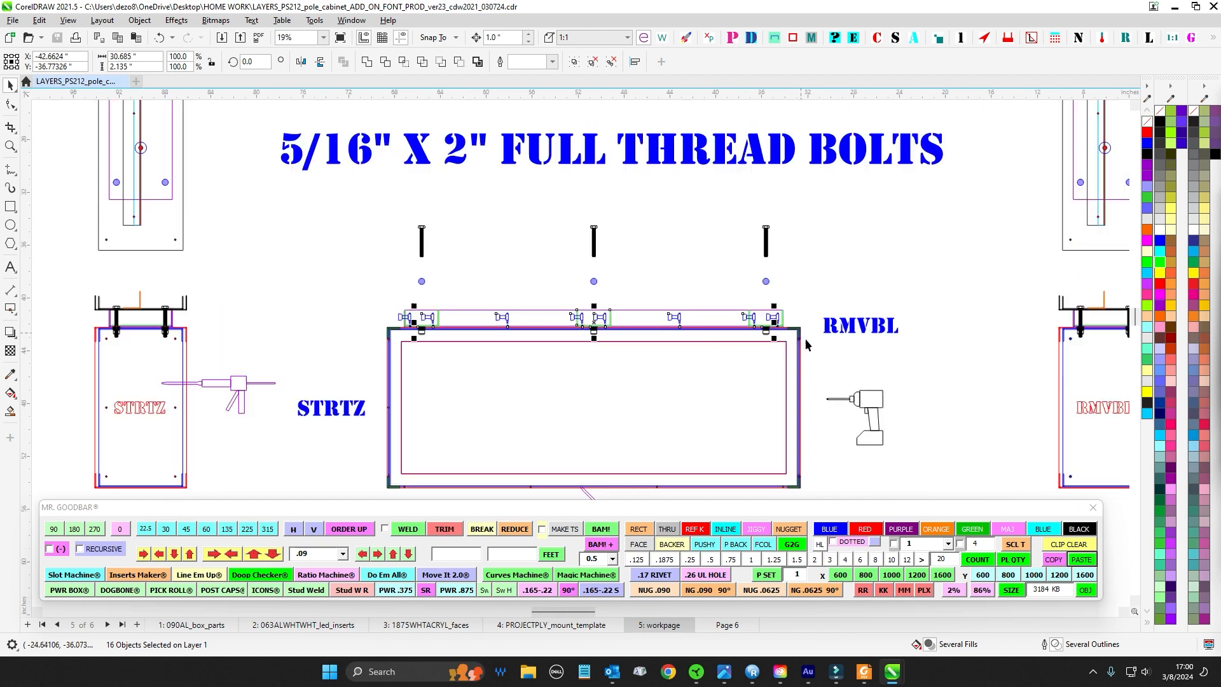
Clear the selection and inspect the bolts joining the RMVBL side view to the structure above it
left_click(836, 376)
left_click_drag(907, 394, 855, 347)
left_click_drag(818, 406, 662, 394)
scroll(917, 240, "up", 2)
scroll(913, 286, "down", 2)
left_click_drag(924, 345, 970, 291)
scroll(897, 249, "up", 3)
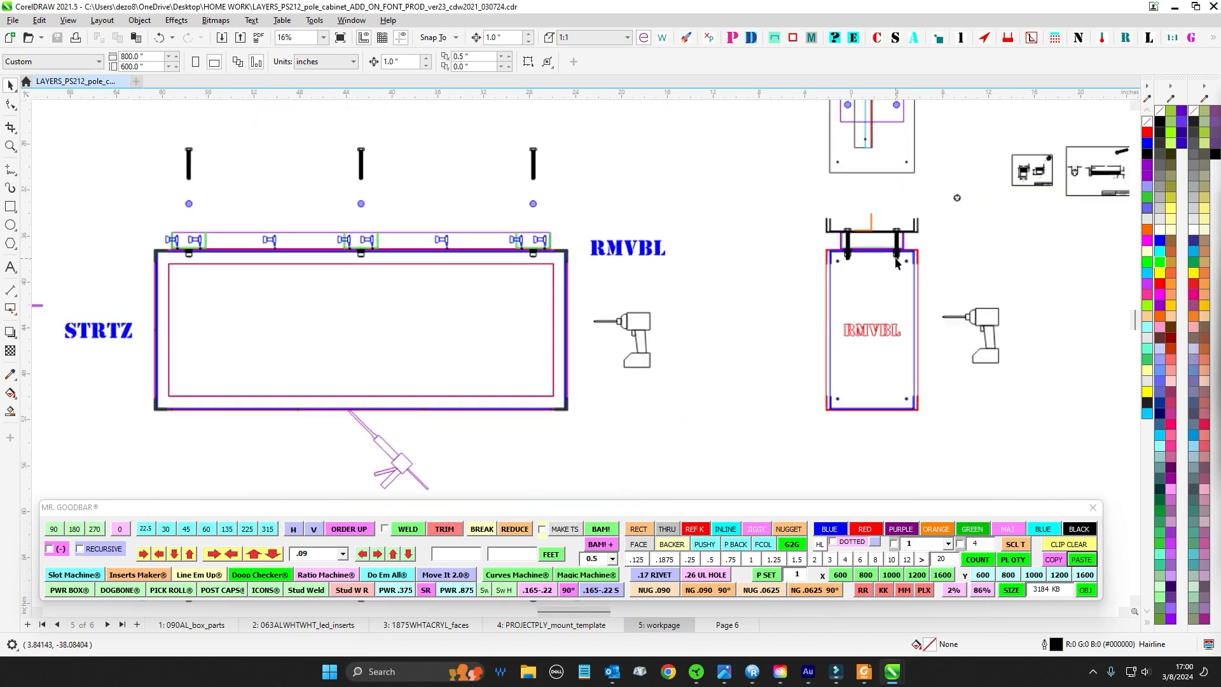
scroll(806, 297, "down", 5)
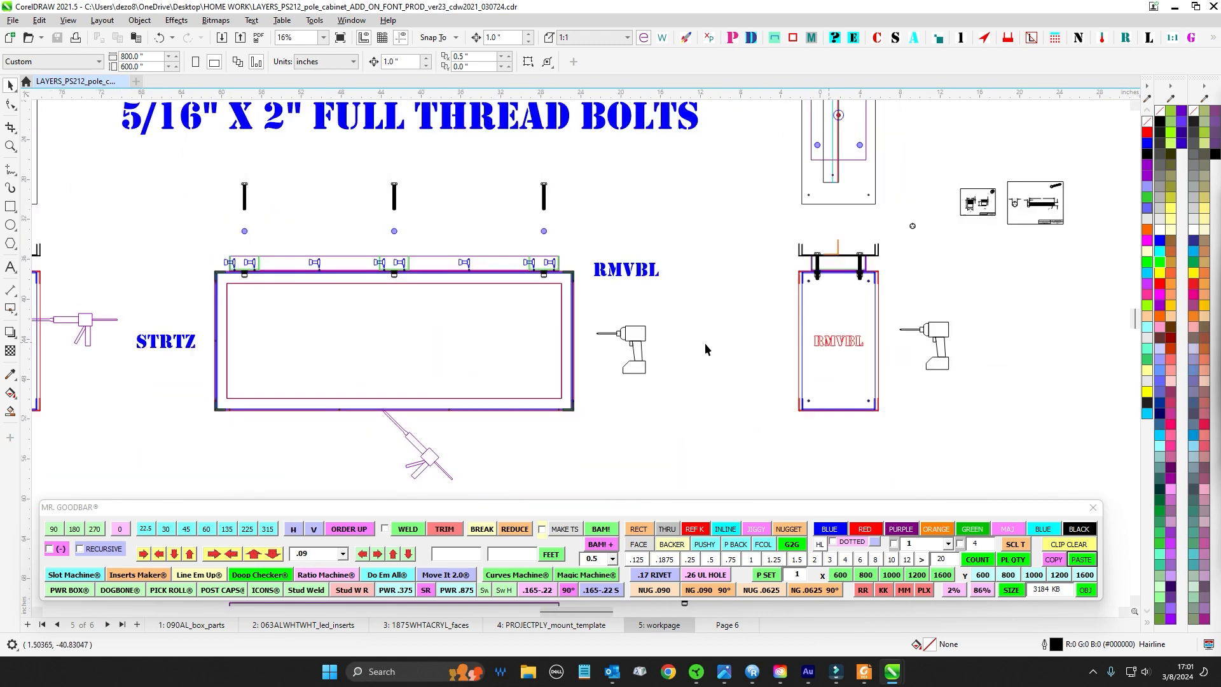
Select the orange mounting template panel beneath the QTY 6 full thread bolts note and examine it
left_click_drag(797, 370, 732, 250)
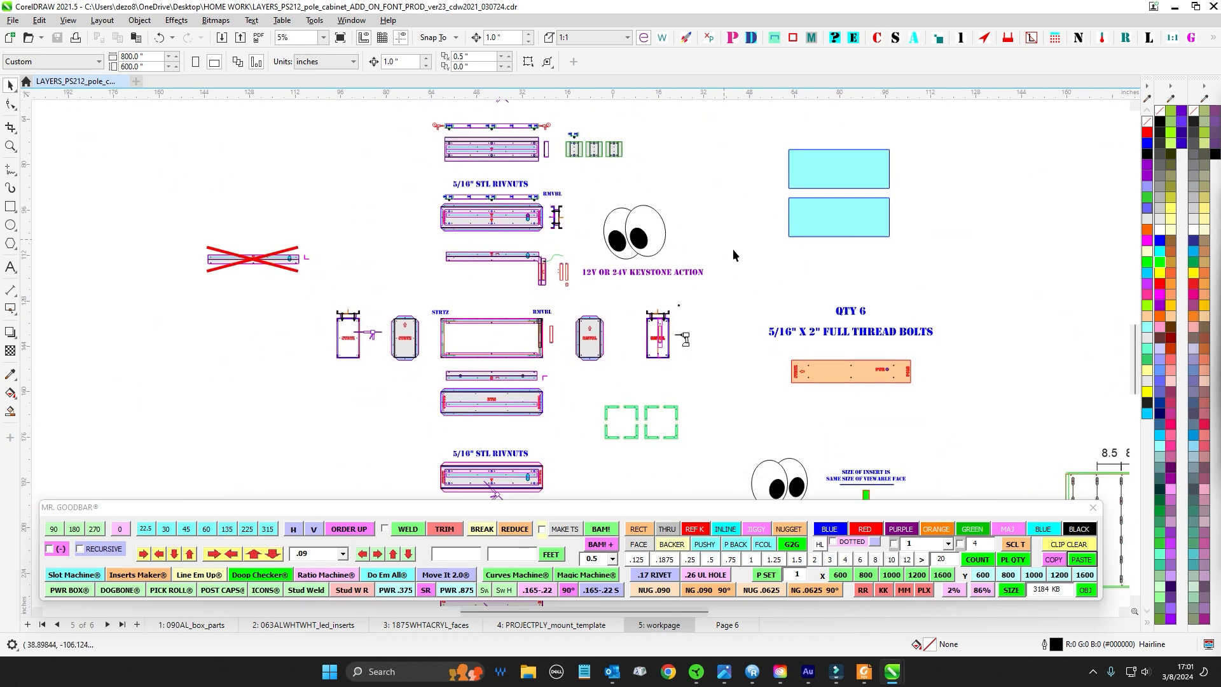
left_click_drag(775, 312, 687, 250)
scroll(683, 277, "up", 2)
left_click_drag(682, 297, 987, 365)
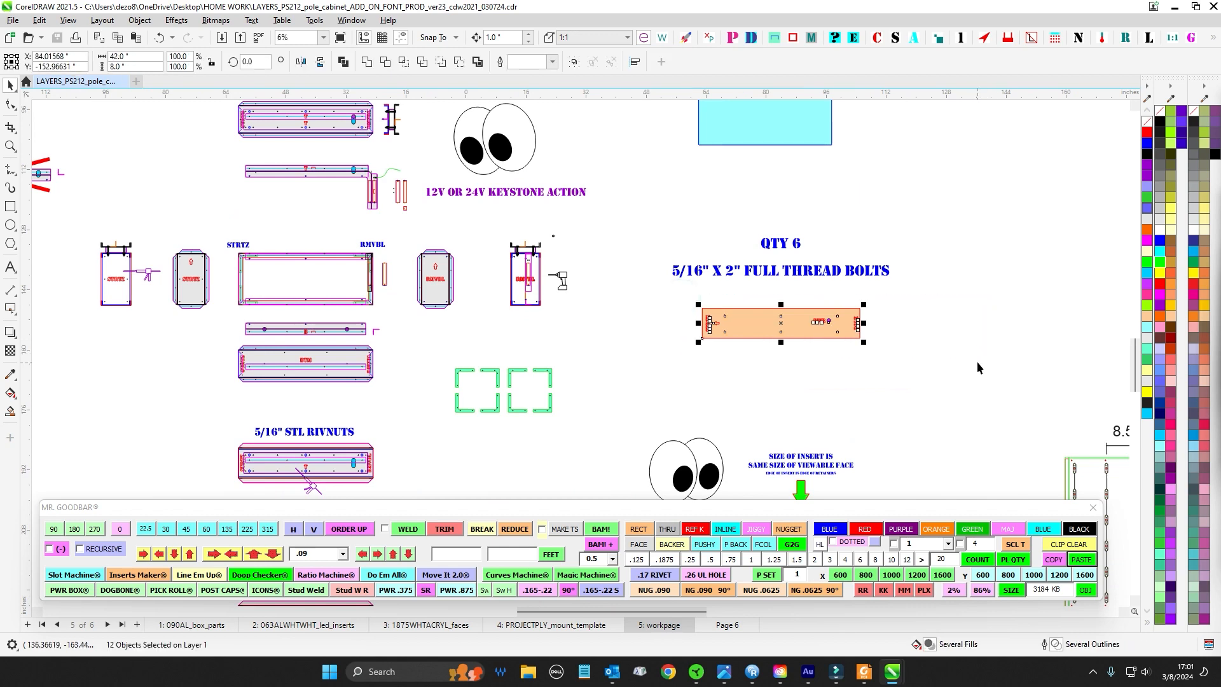
scroll(975, 345, "up", 1)
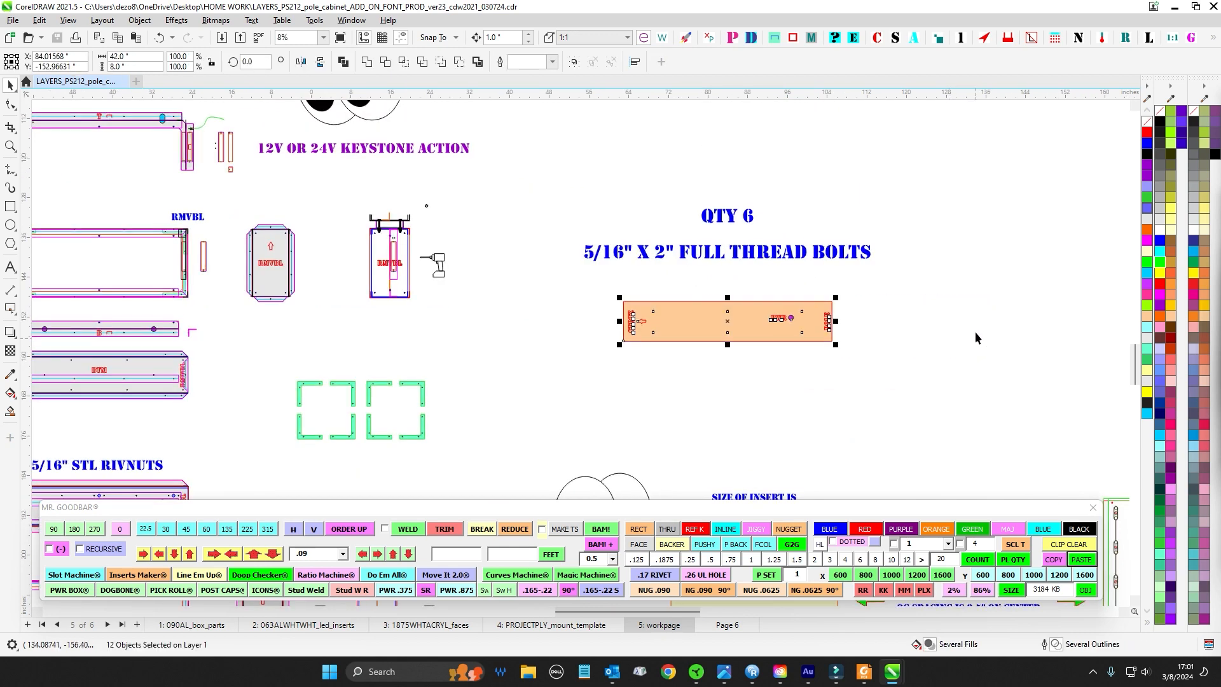
Compare the orange template's location with the assemblies above, up to the long panels over the bolted cabinet views
scroll(963, 315, "down", 3)
scroll(941, 273, "up", 1)
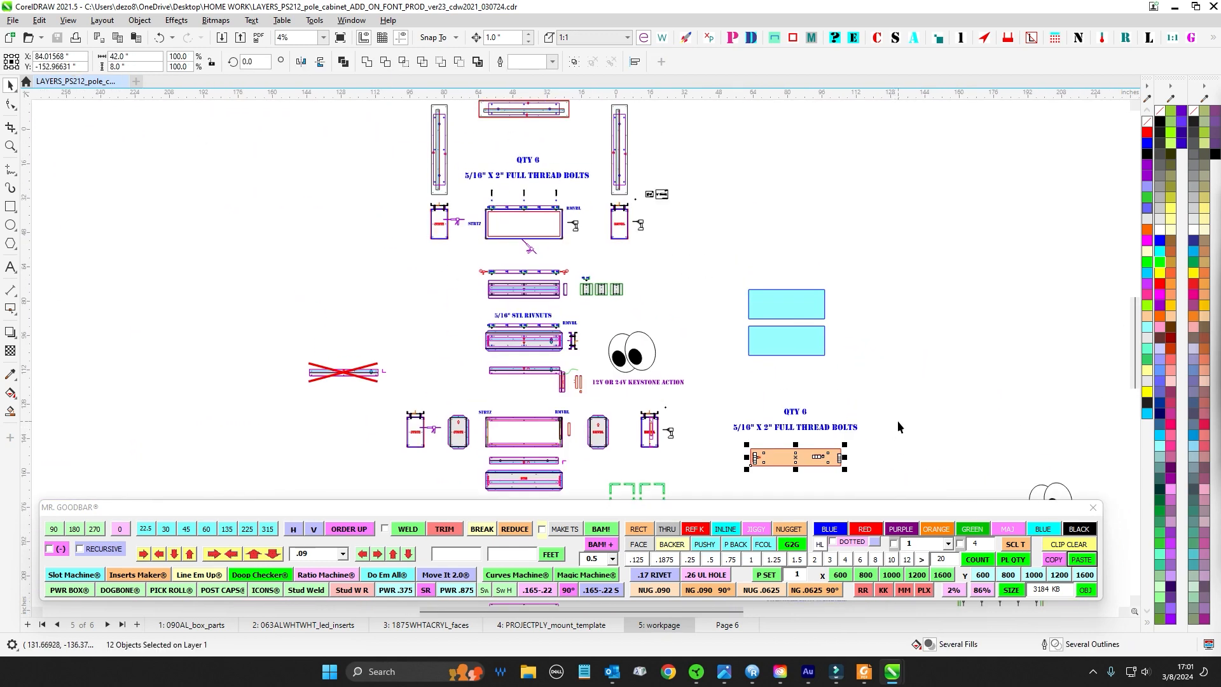
scroll(890, 440, "up", 1)
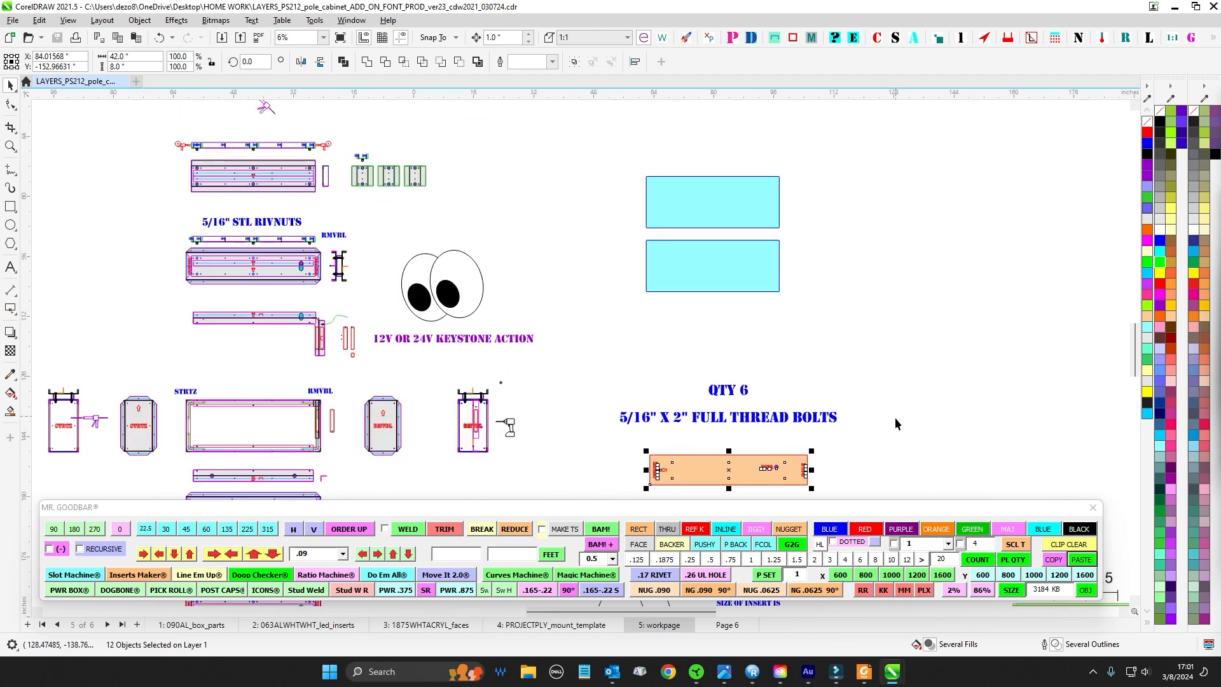
scroll(894, 417, "down", 1)
left_click_drag(718, 236, 710, 321)
scroll(508, 188, "up", 1)
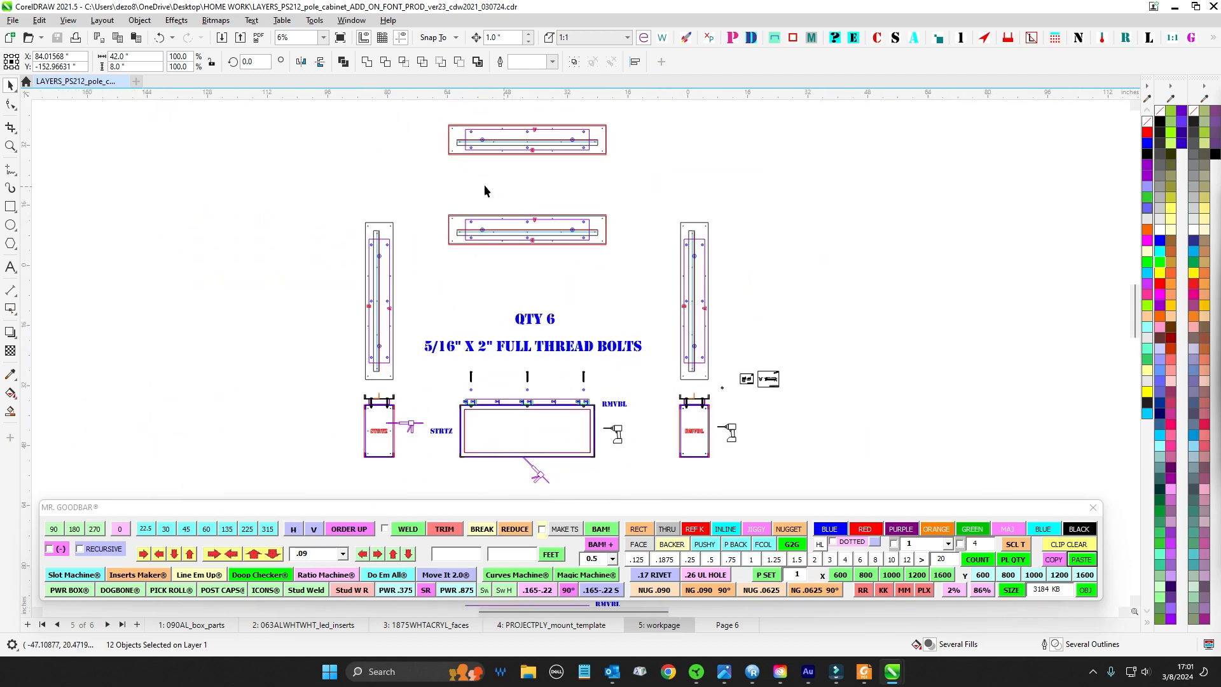
View the full cabinet parts layout on Page 6, then return to the workpage
left_click(720, 624)
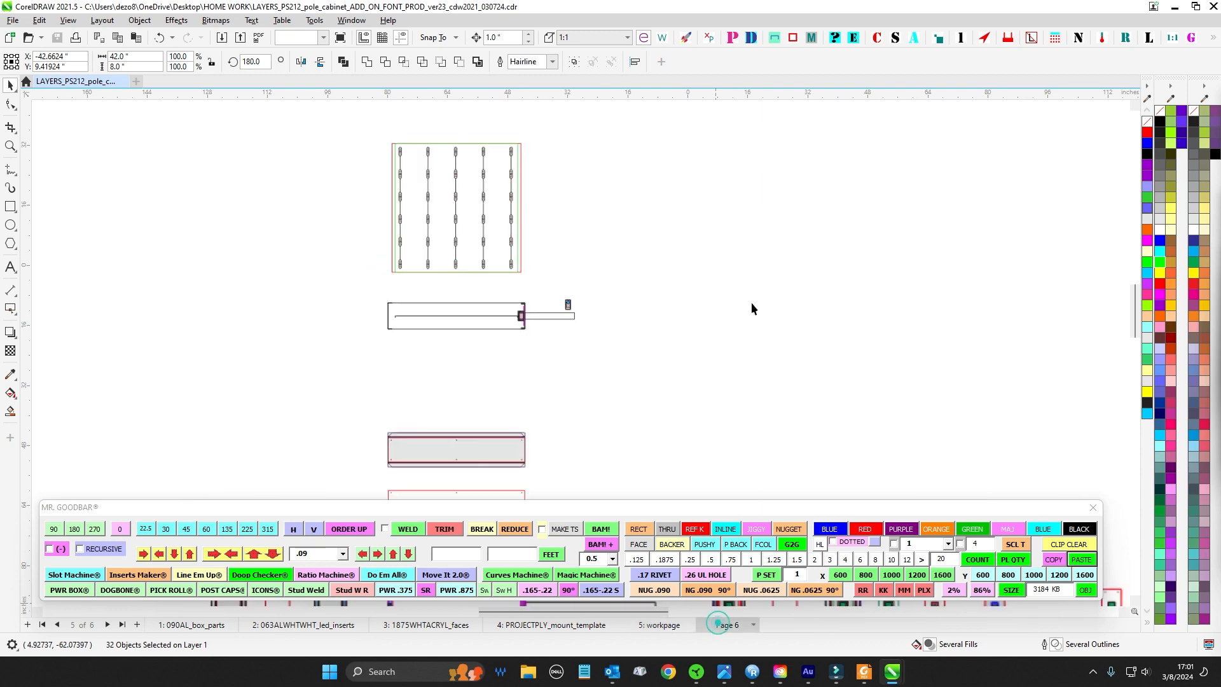
scroll(652, 230, "down", 1)
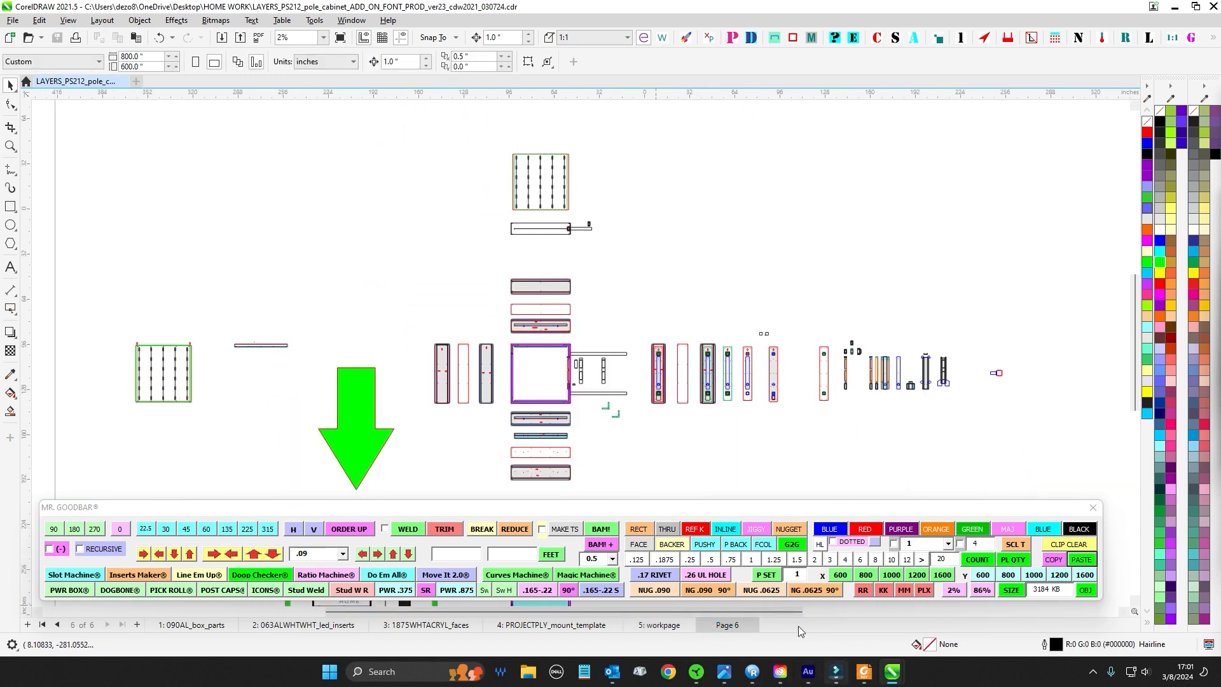
left_click(655, 625)
Check the pole sign reference PDF in Foxit PDF Reader, then return to CorelDRAW and look over the workpage assemblies
left_click(863, 671)
scroll(741, 382, "up", 2)
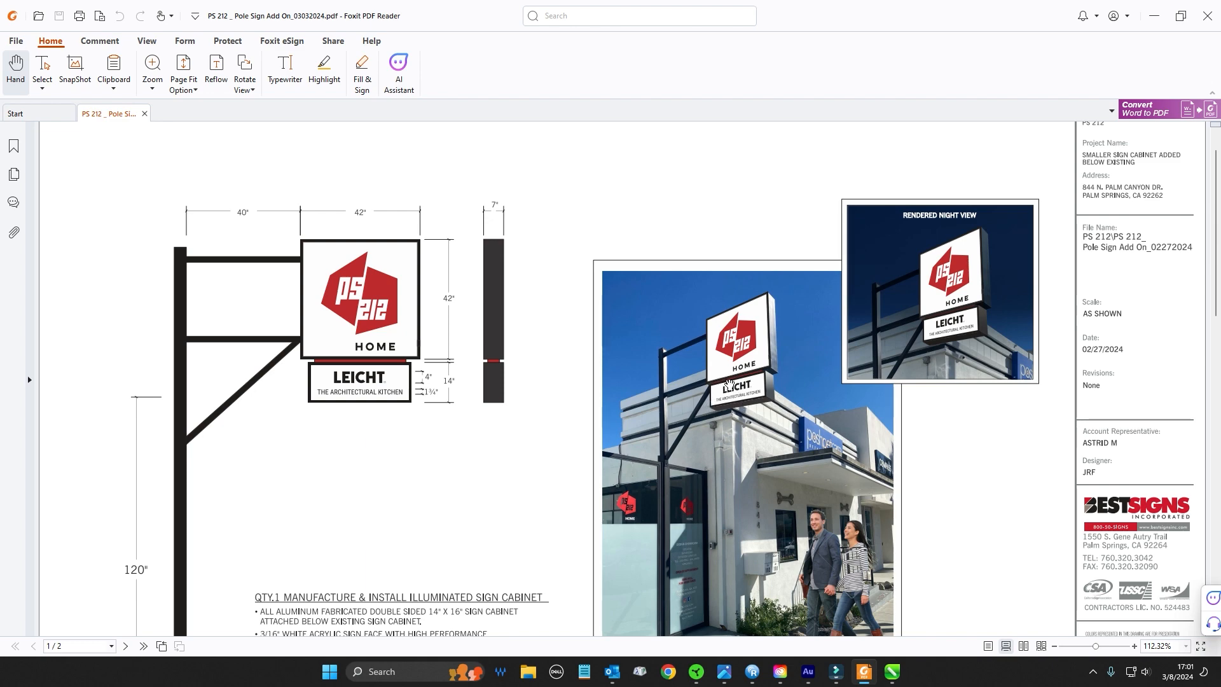
left_click(1154, 16)
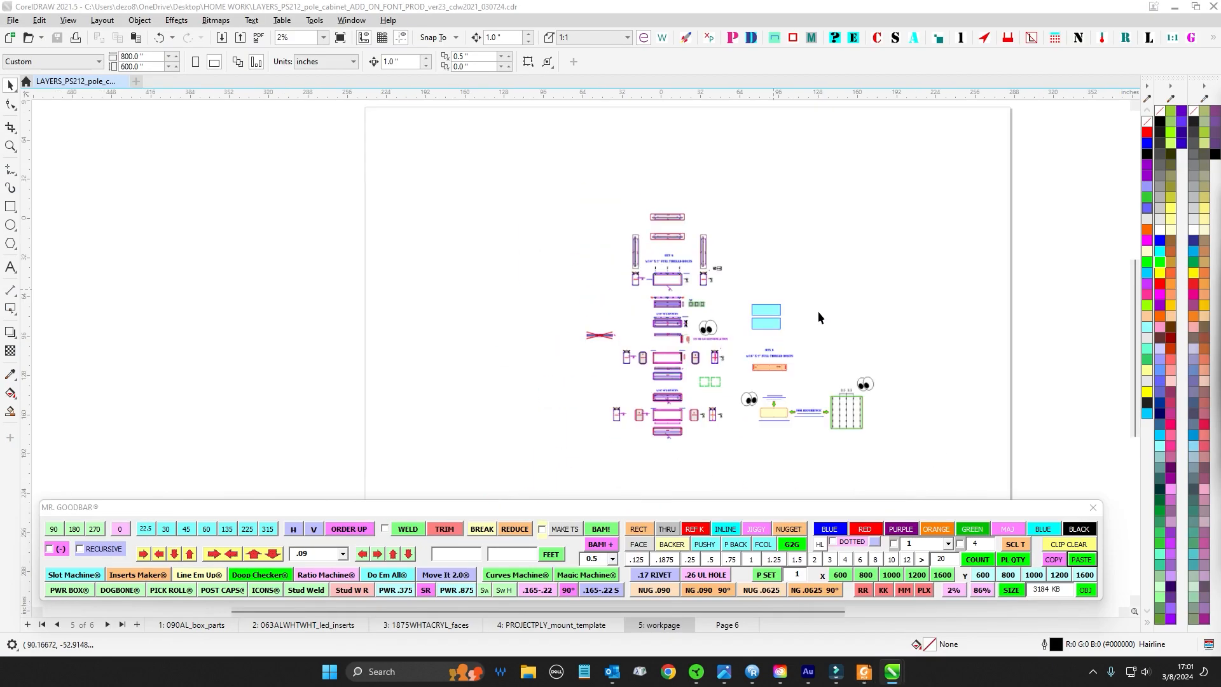
scroll(756, 274, "up", 3)
left_click_drag(704, 340, 753, 367)
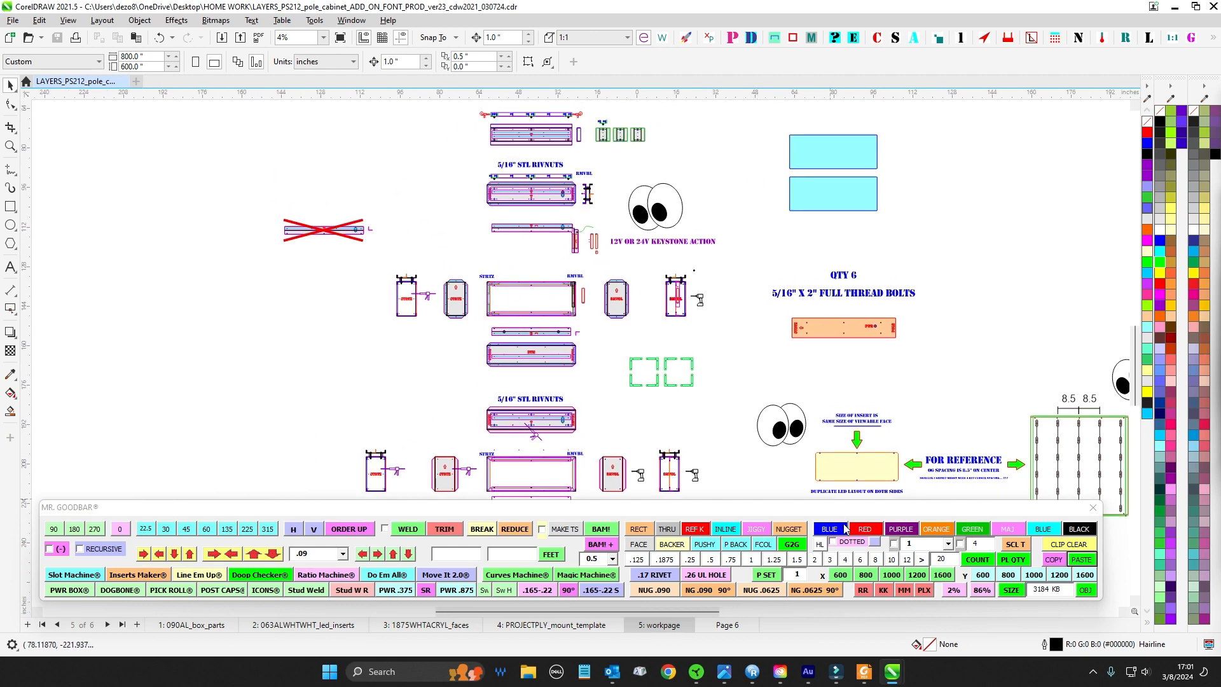
left_click_drag(905, 354, 796, 260)
Open Page 6 and select the upper lavender rectangle inside the large cabinet's pole-side edge
left_click(730, 627)
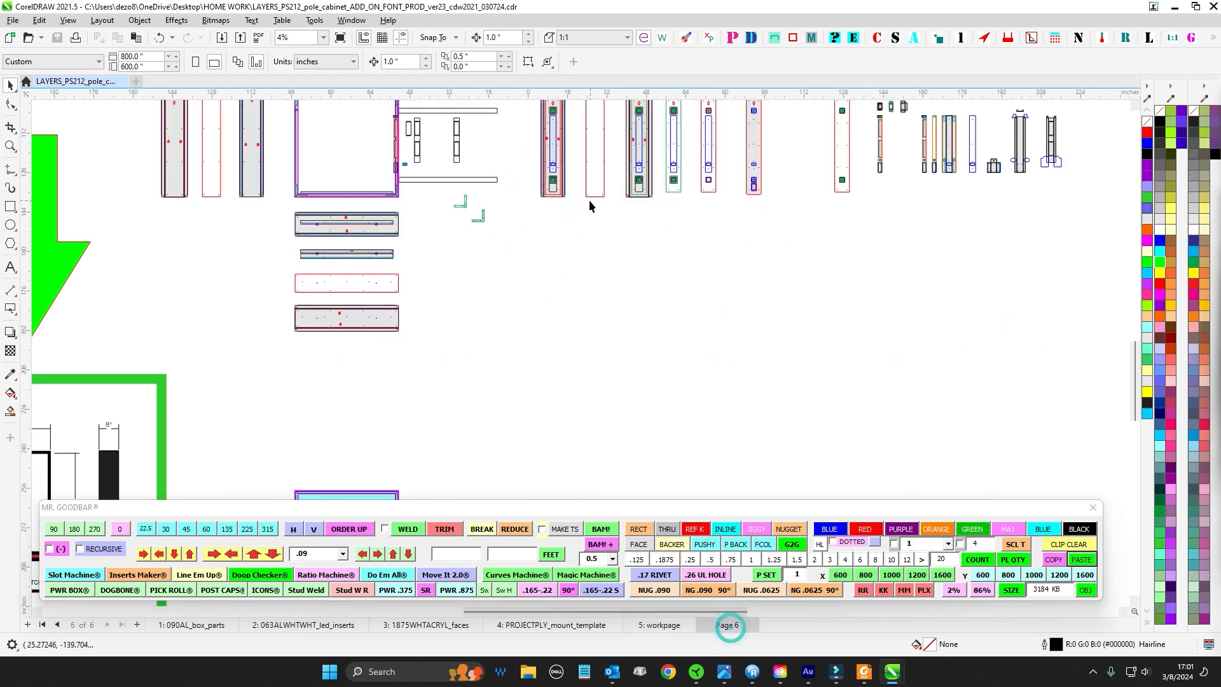
scroll(505, 303, "up", 5)
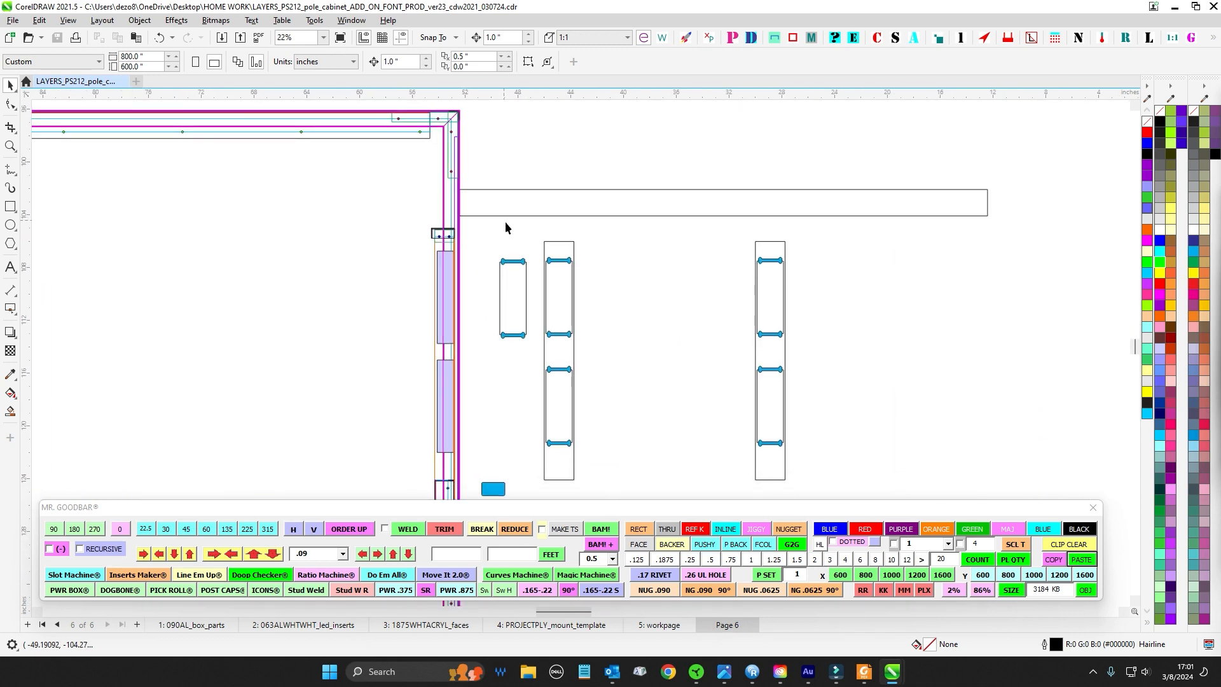
left_click_drag(523, 252, 593, 231)
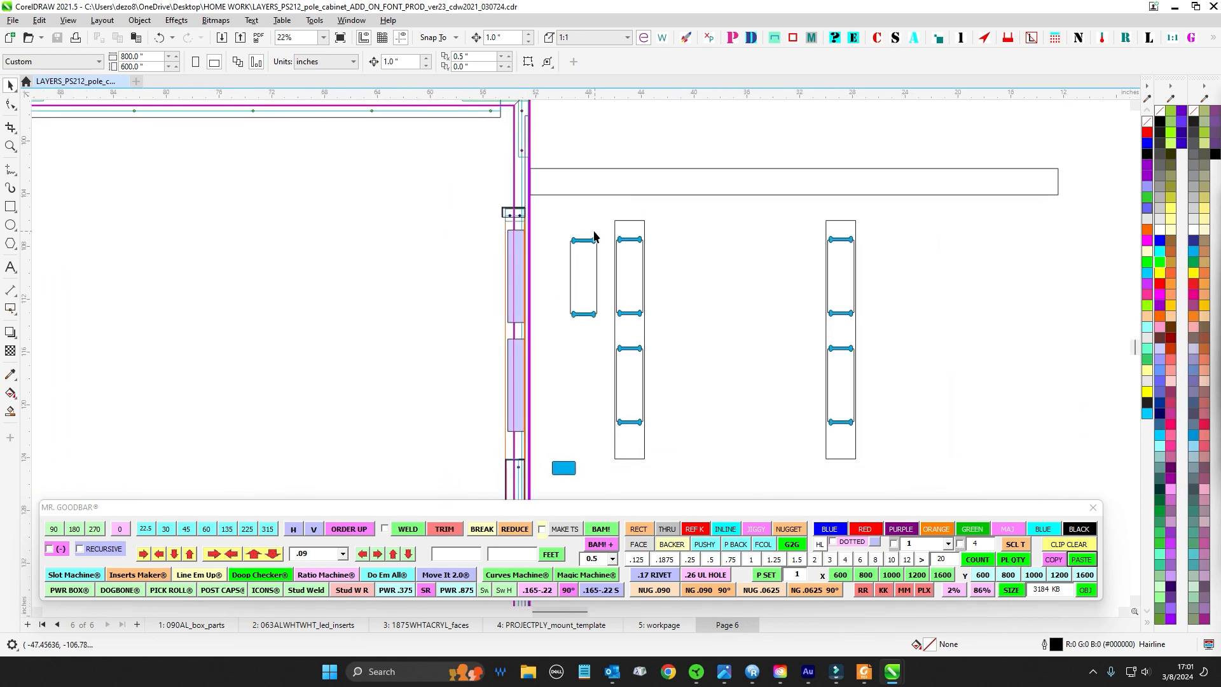
scroll(560, 246, "up", 1)
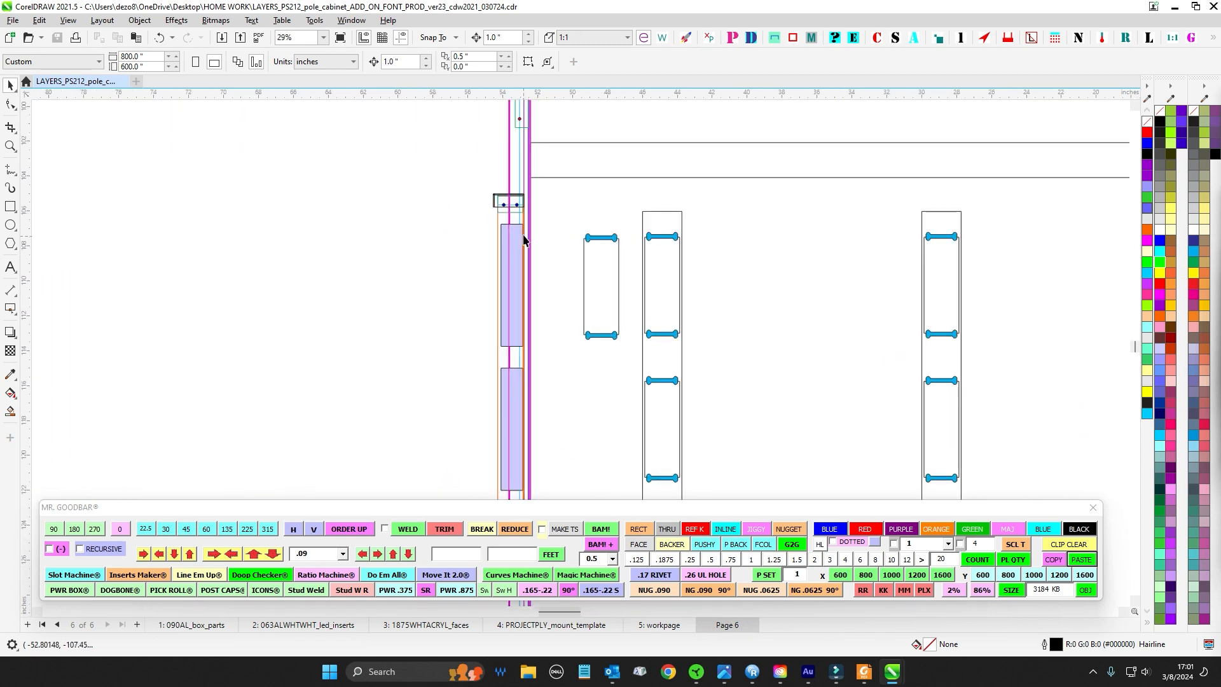
left_click(519, 237)
scroll(568, 265, "down", 5)
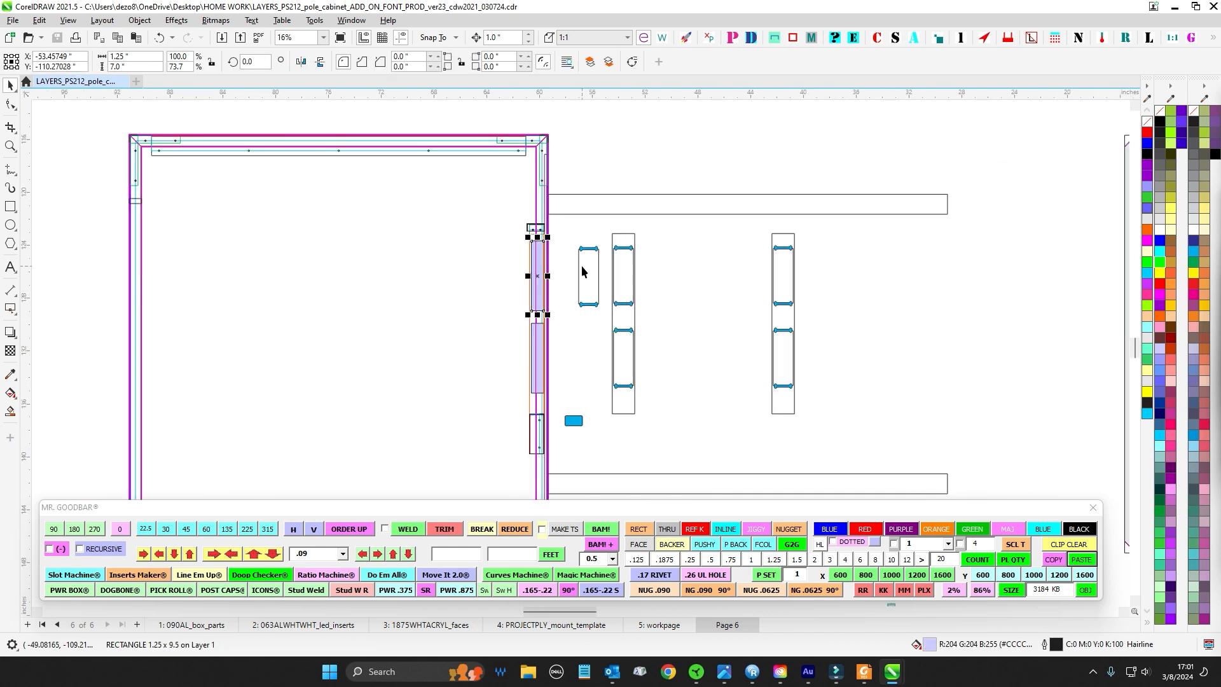
Compare the loose rectangular part with two blue slots against the upper lavender rectangle by selecting each in turn
left_click(742, 194)
left_click_drag(742, 193, 715, 190)
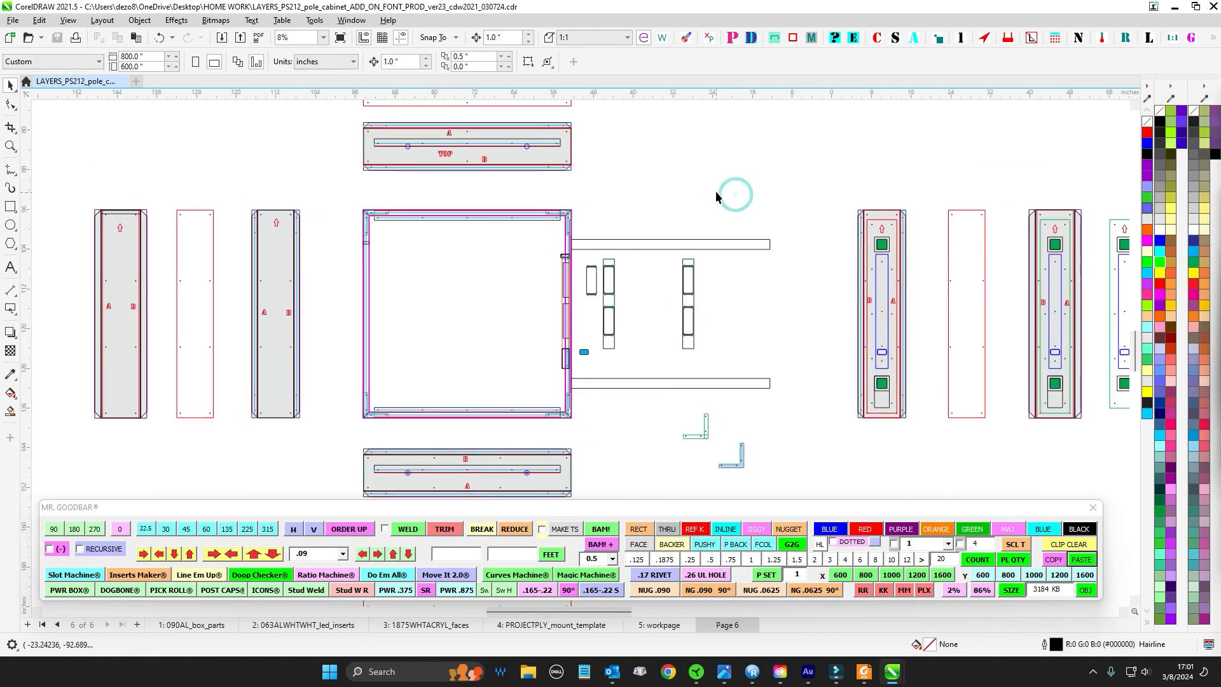
scroll(542, 287, "up", 5)
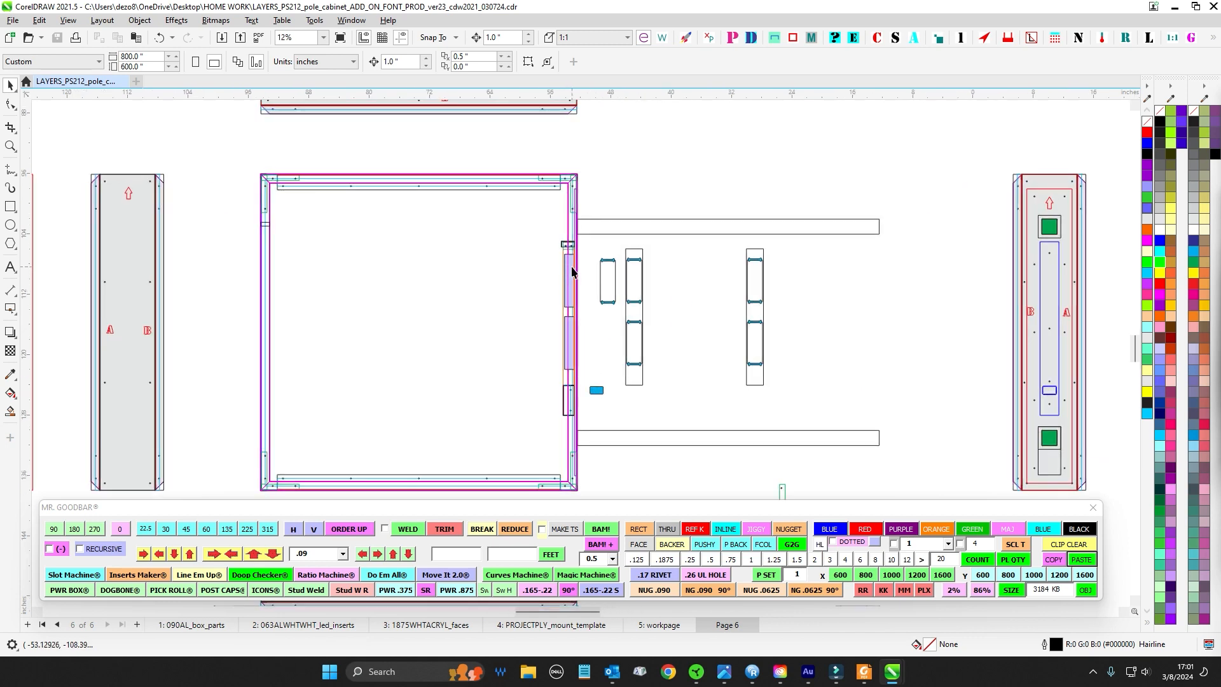
left_click(616, 241)
scroll(659, 310, "up", 1)
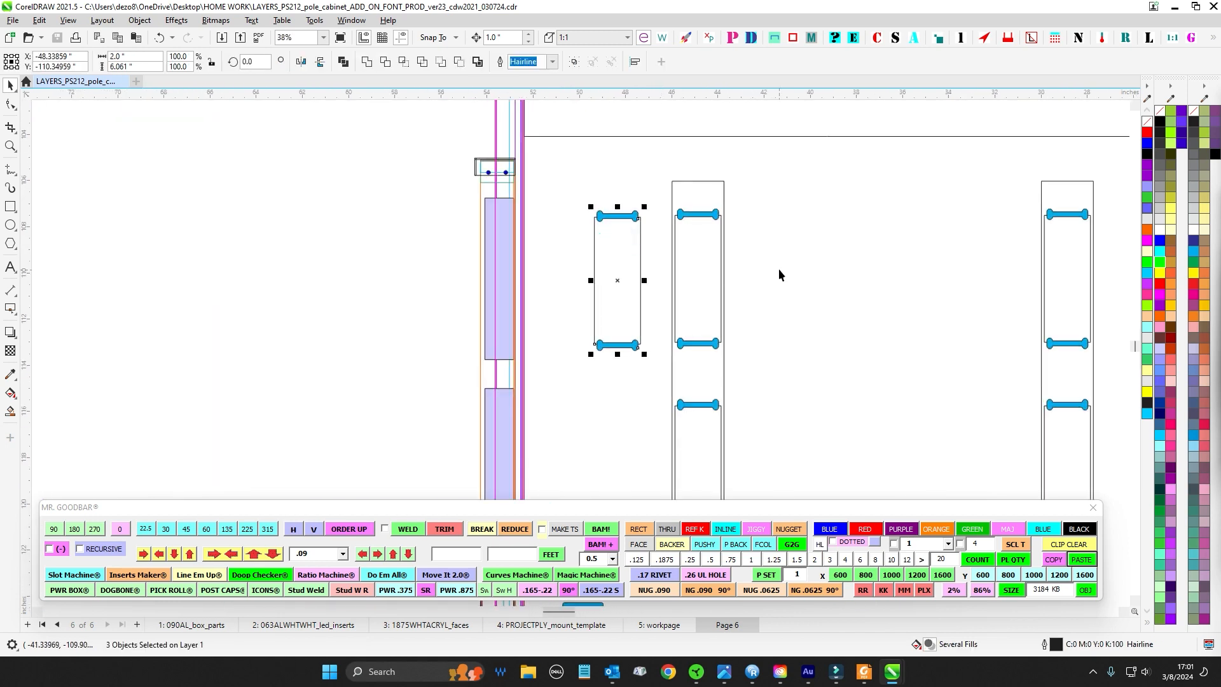
left_click(787, 264)
left_click(509, 230)
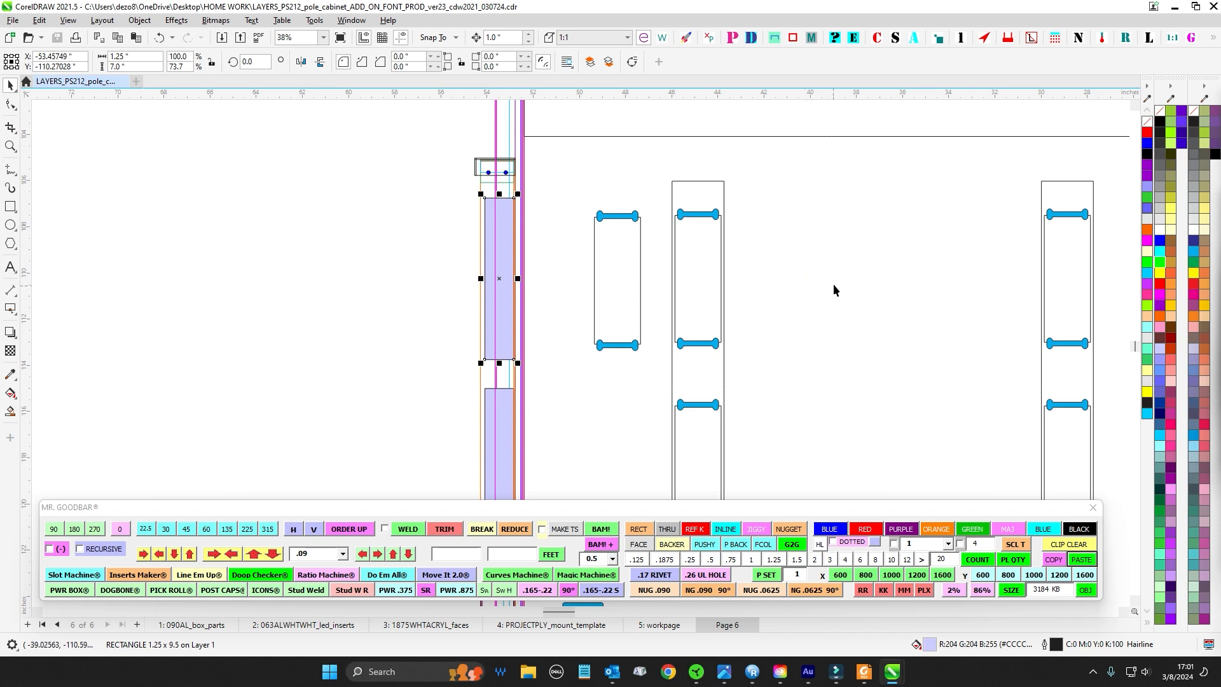
left_click_drag(567, 199, 654, 377)
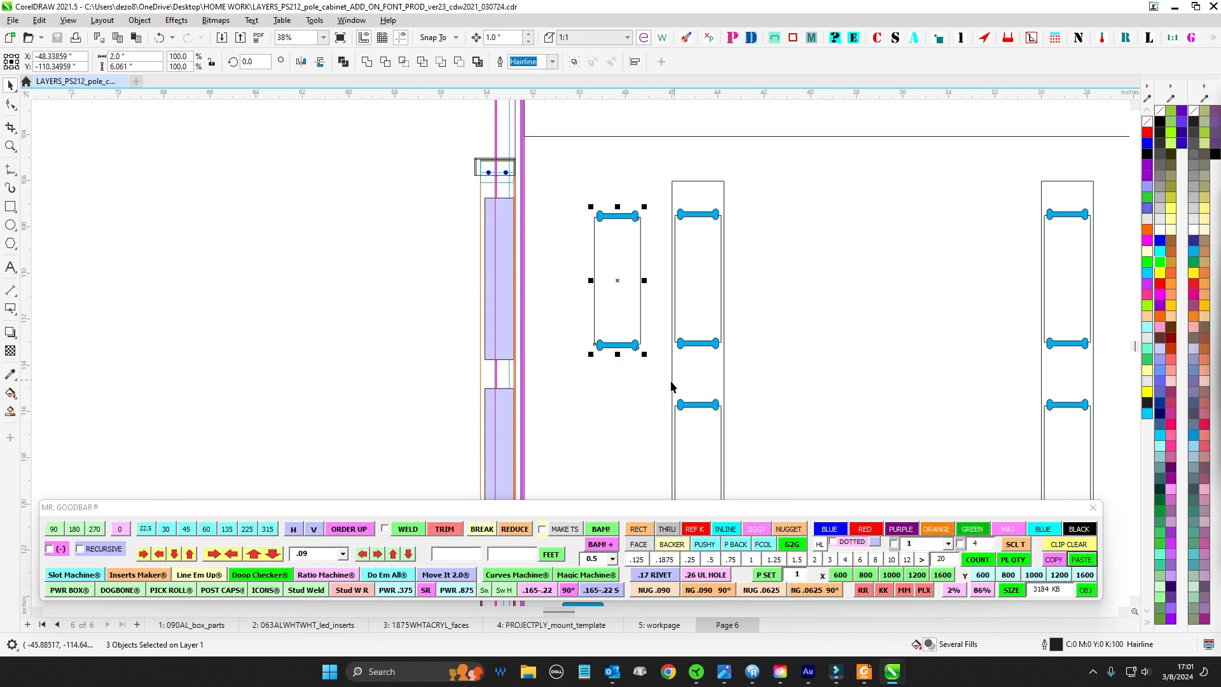
Deselect the loose part with two blue slots and select the upper lavender rectangle inside the large cabinet's pole-side edge again
scroll(760, 328, "up", 2)
left_click(792, 262)
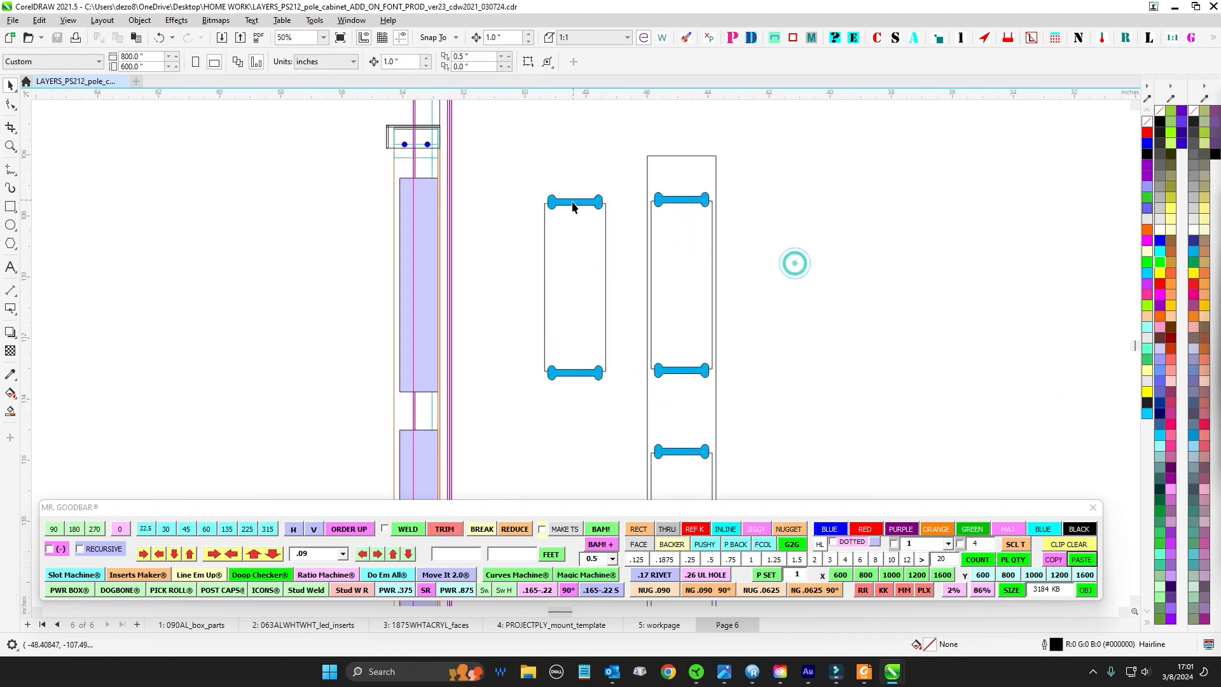
scroll(614, 365, "down", 2)
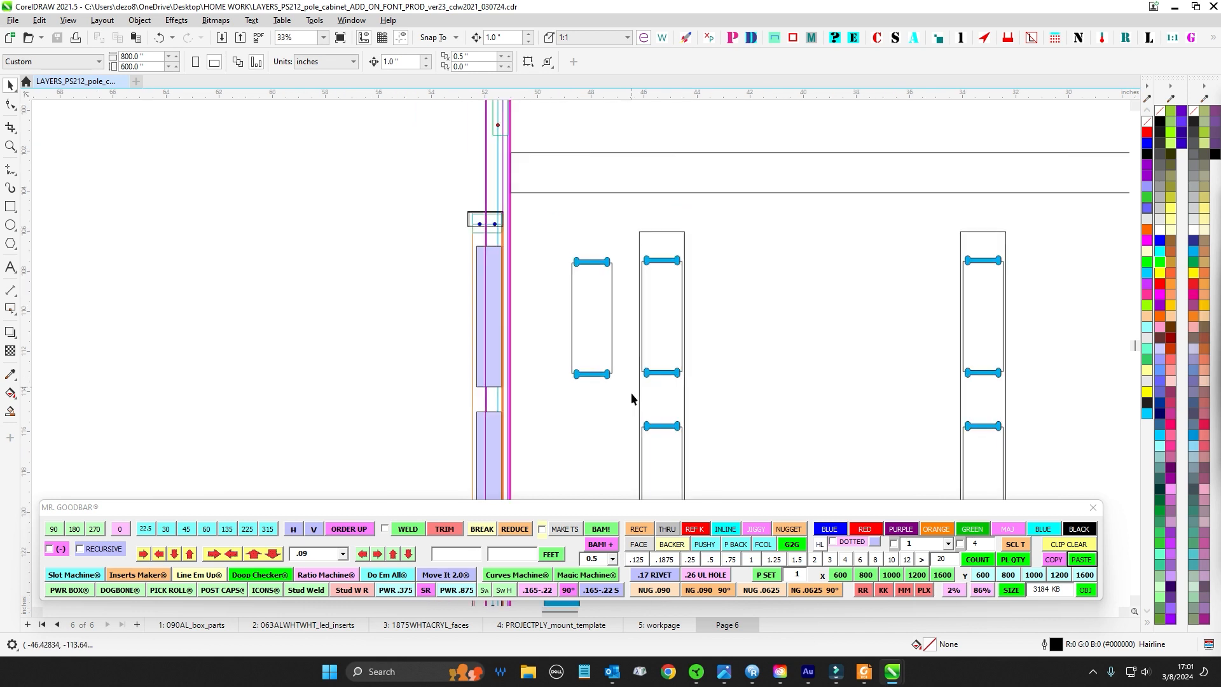
scroll(639, 251, "down", 3)
left_click(591, 203)
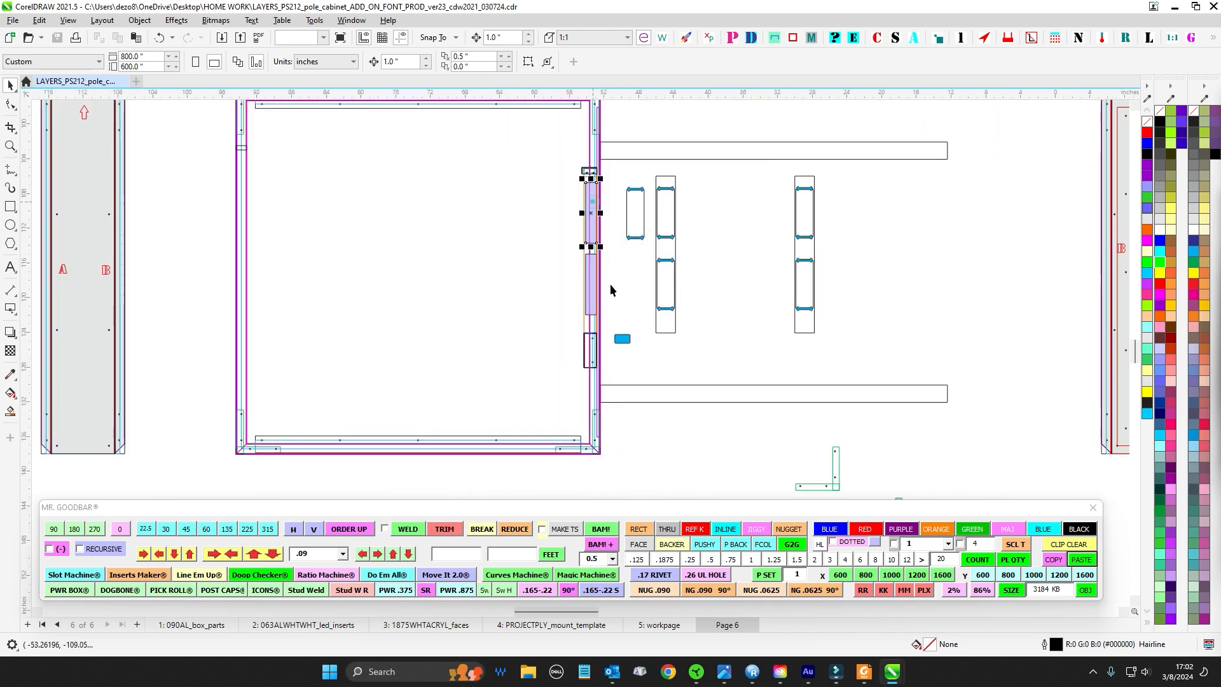
Clear the selection and examine the Page 6 parts layout, including the large cabinet's lower edge and the panel below it
scroll(638, 302, "down", 4)
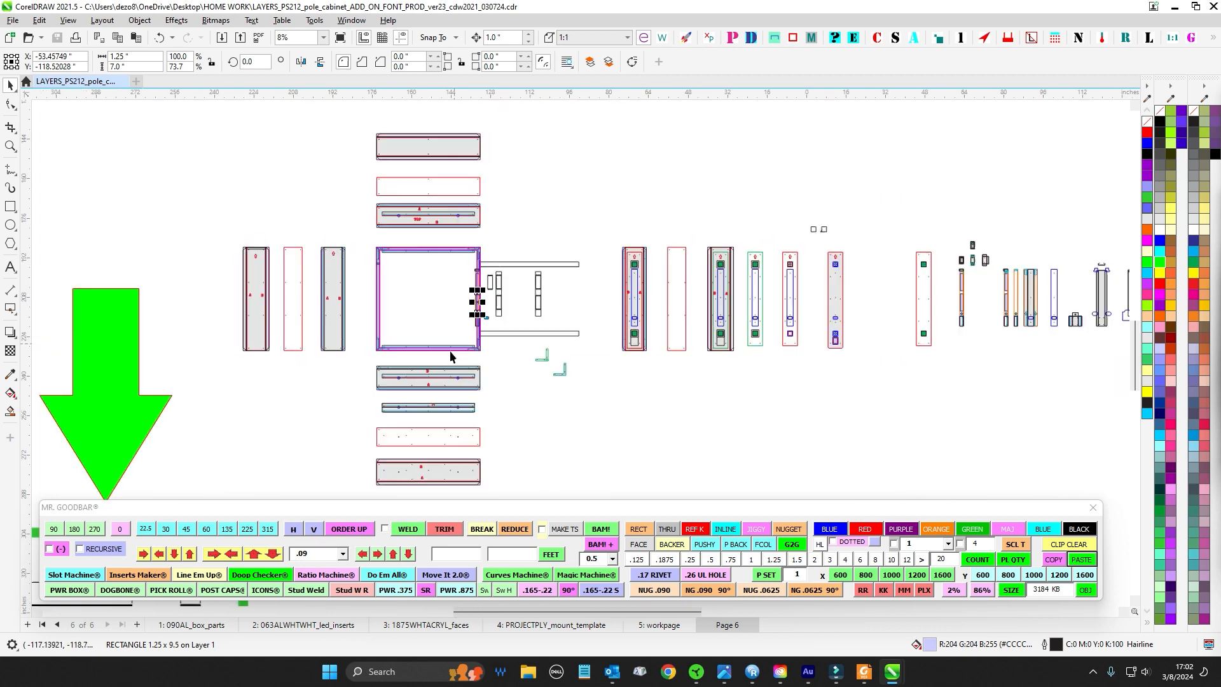
scroll(751, 334, "left", 5)
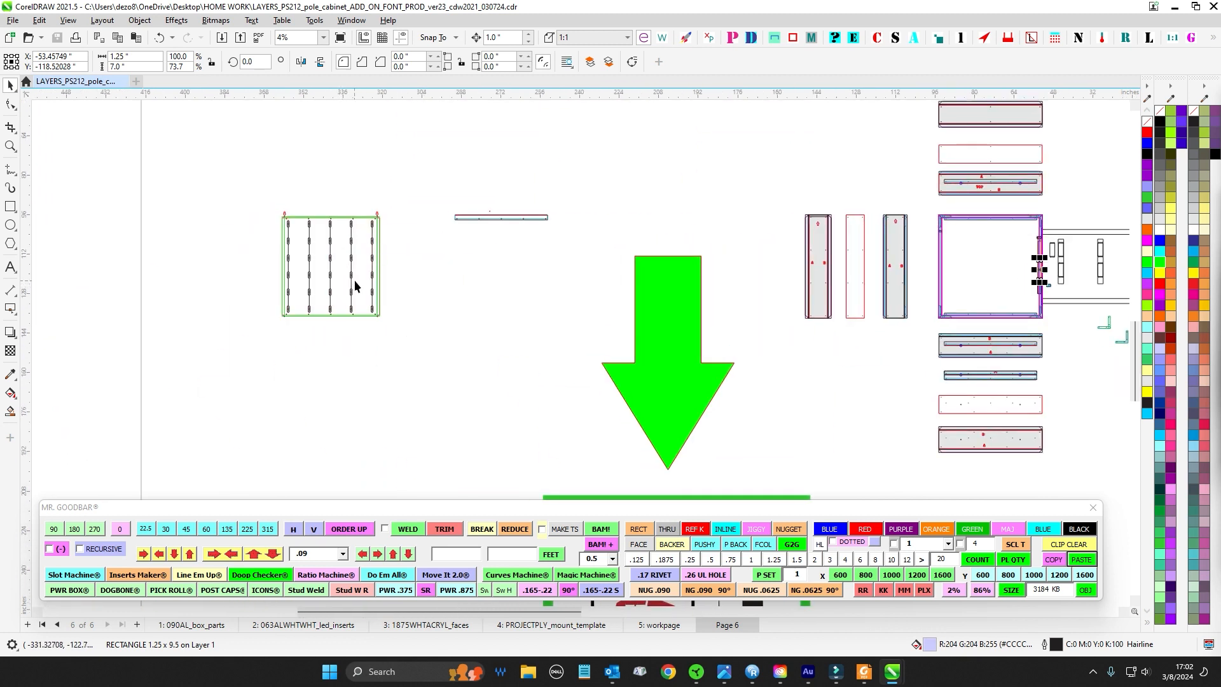
left_click(1000, 241)
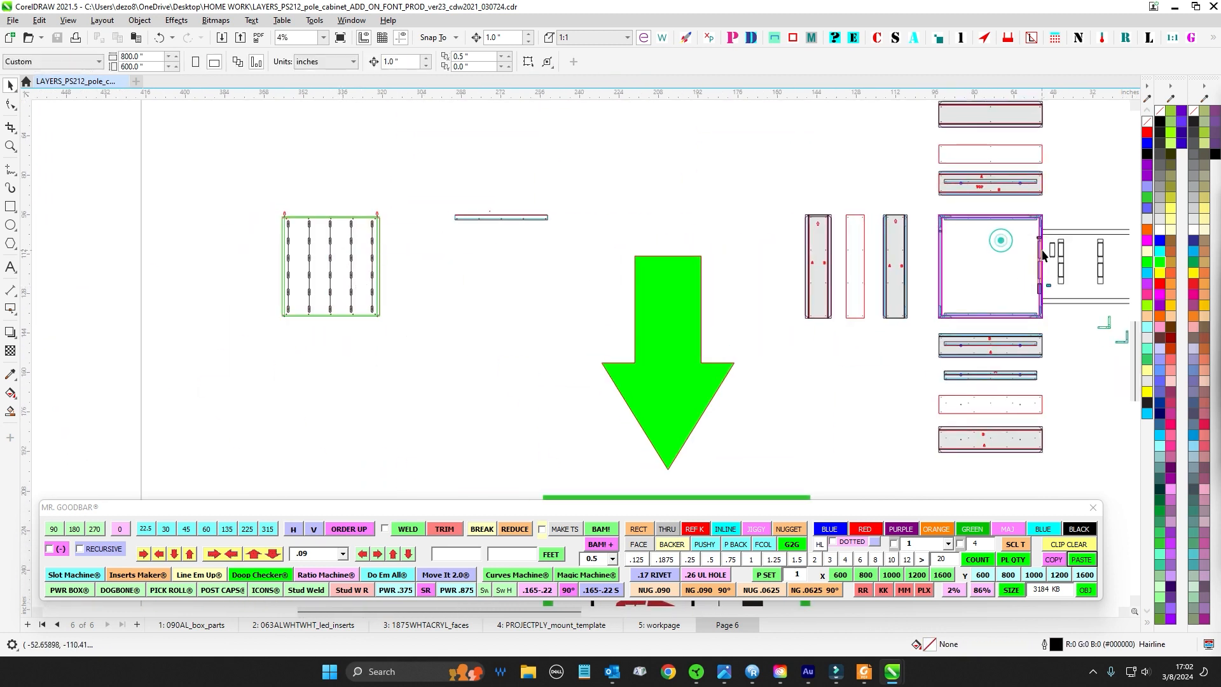
scroll(489, 289, "down", 1)
left_click_drag(511, 343, 437, 299)
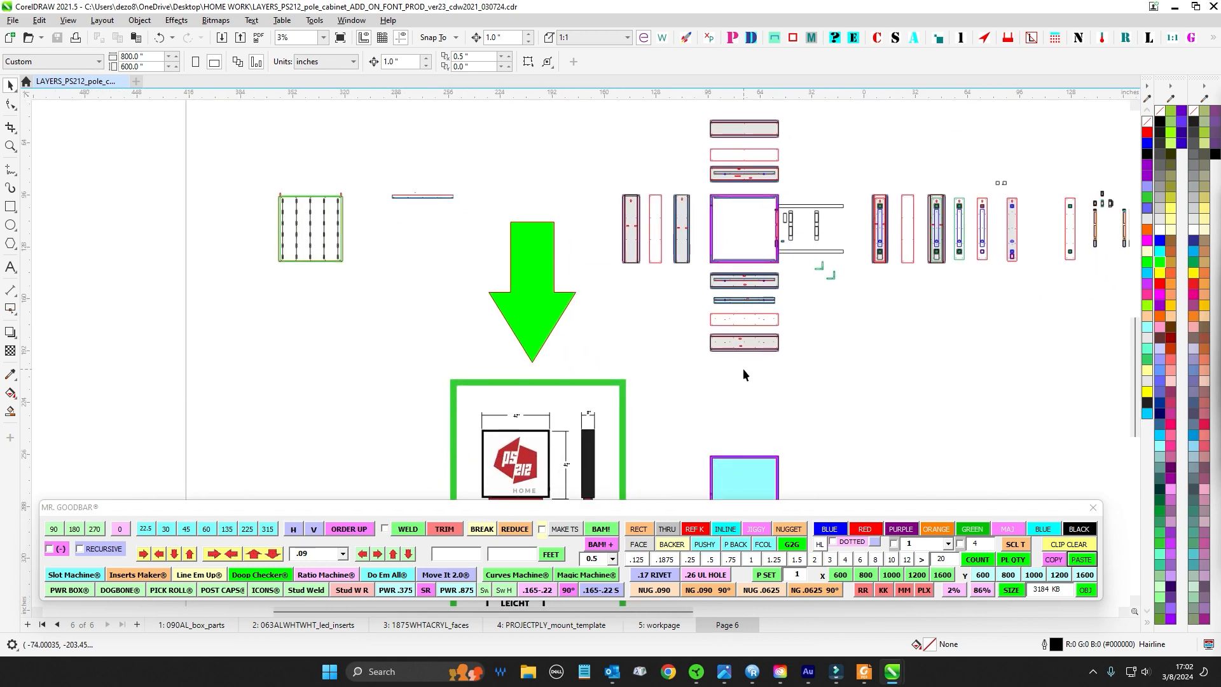
scroll(765, 235, "up", 2)
scroll(790, 260, "up", 2)
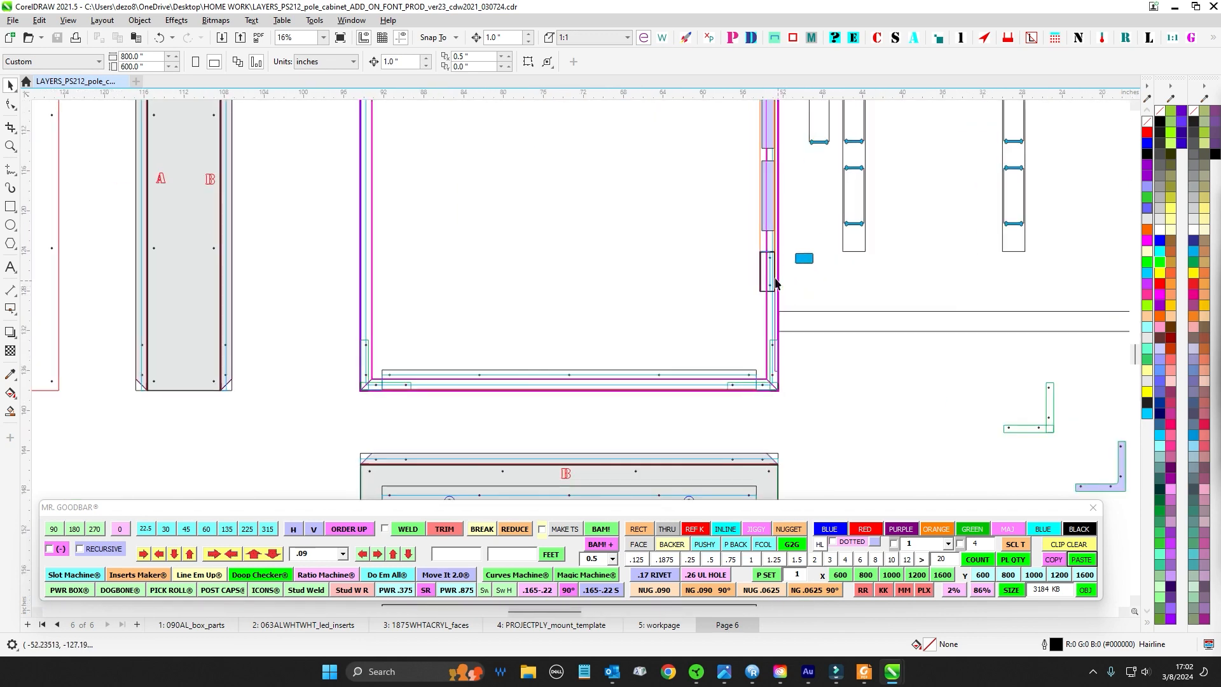
scroll(765, 199, "down", 1)
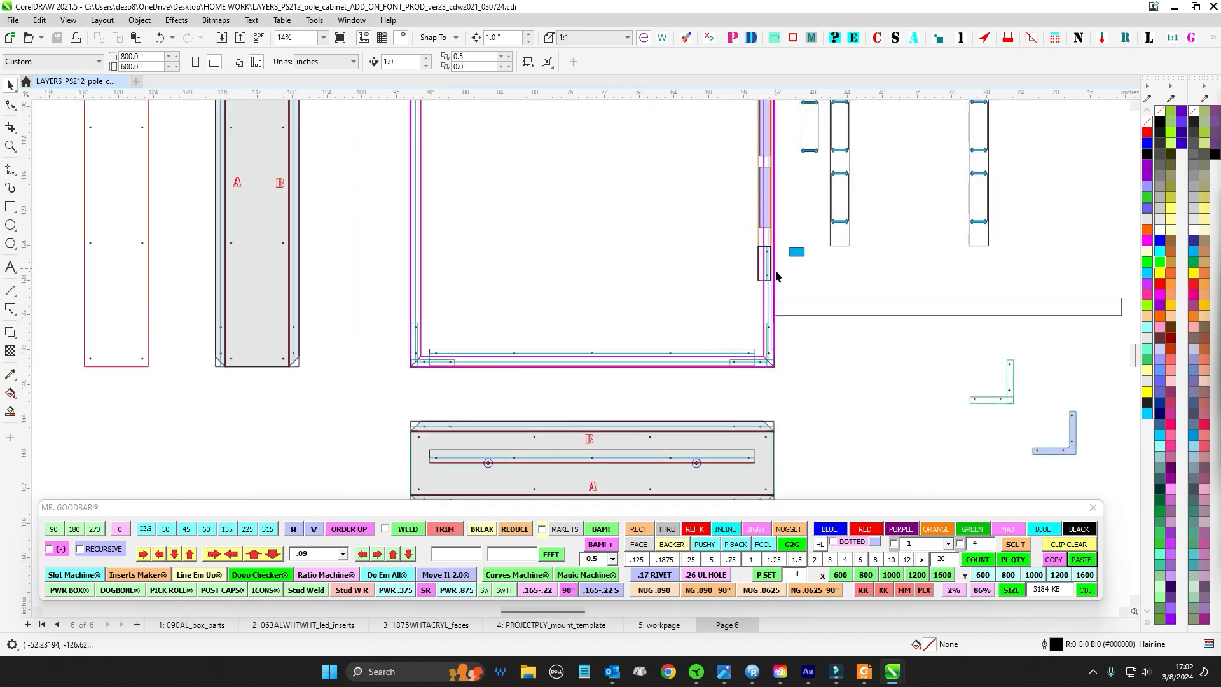
scroll(720, 461, "up", 2)
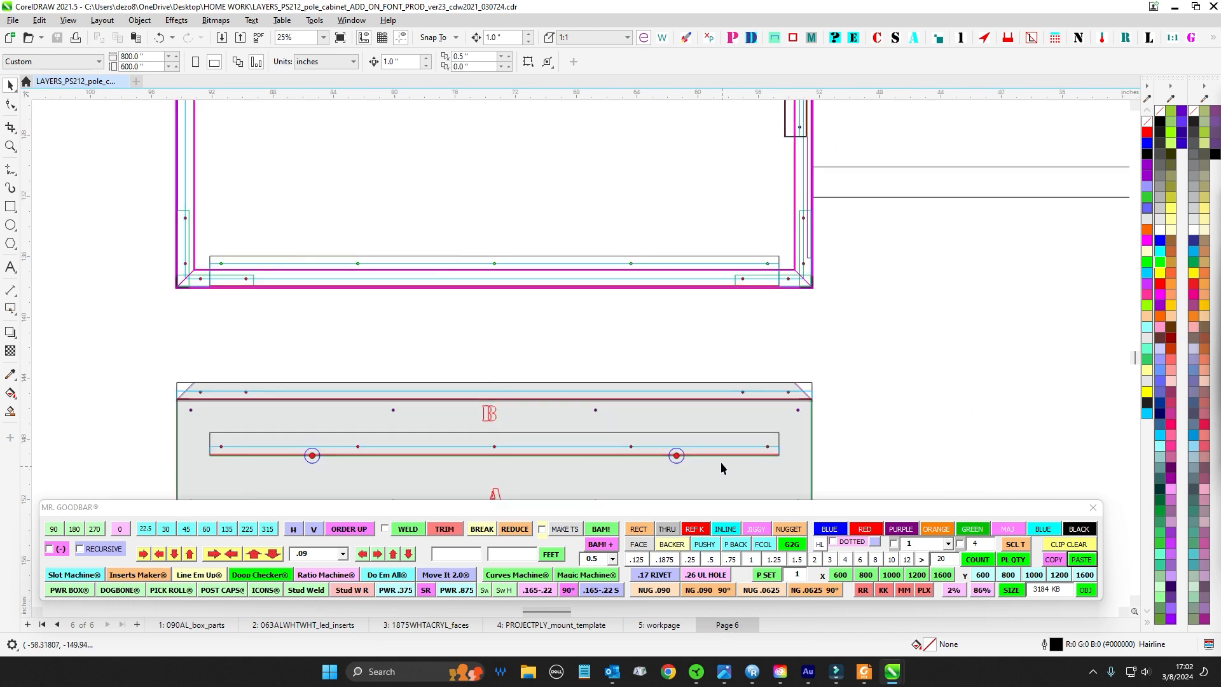
scroll(710, 452, "down", 5)
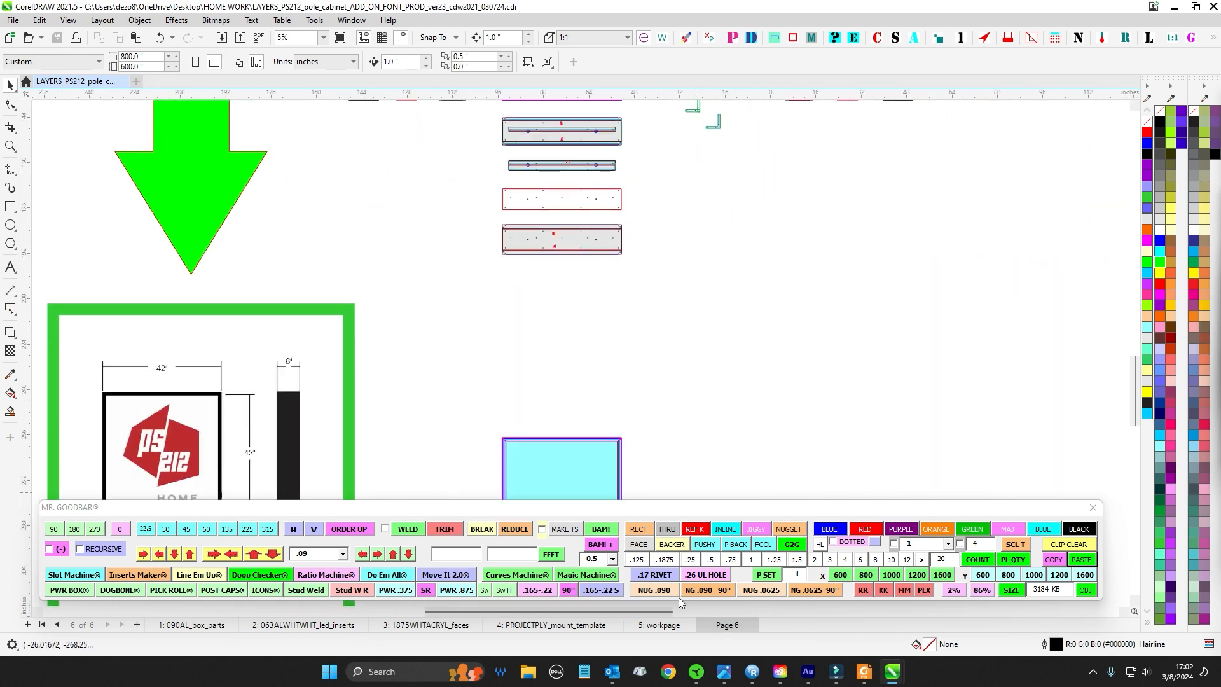
Return to the workpage and select the STRTZ label, then the POLE label, on the orange mounting template
scroll(700, 419, "down", 2)
scroll(869, 272, "up", 4)
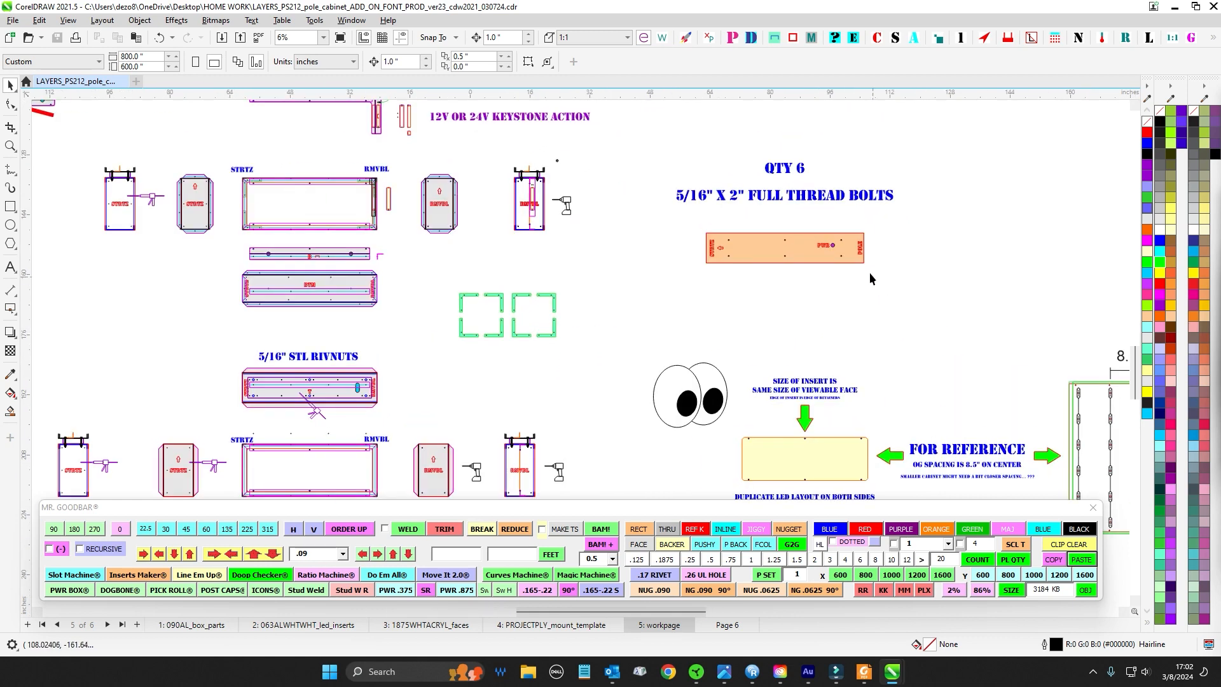
scroll(635, 242, "up", 2)
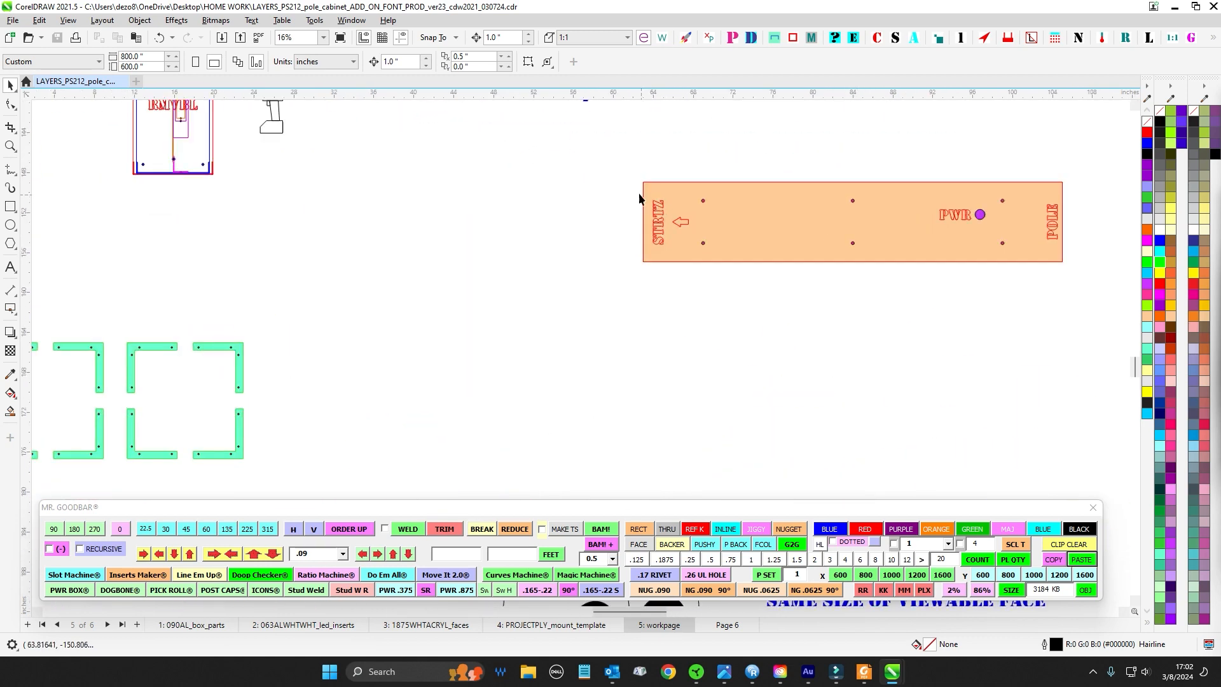
left_click_drag(634, 177, 677, 296)
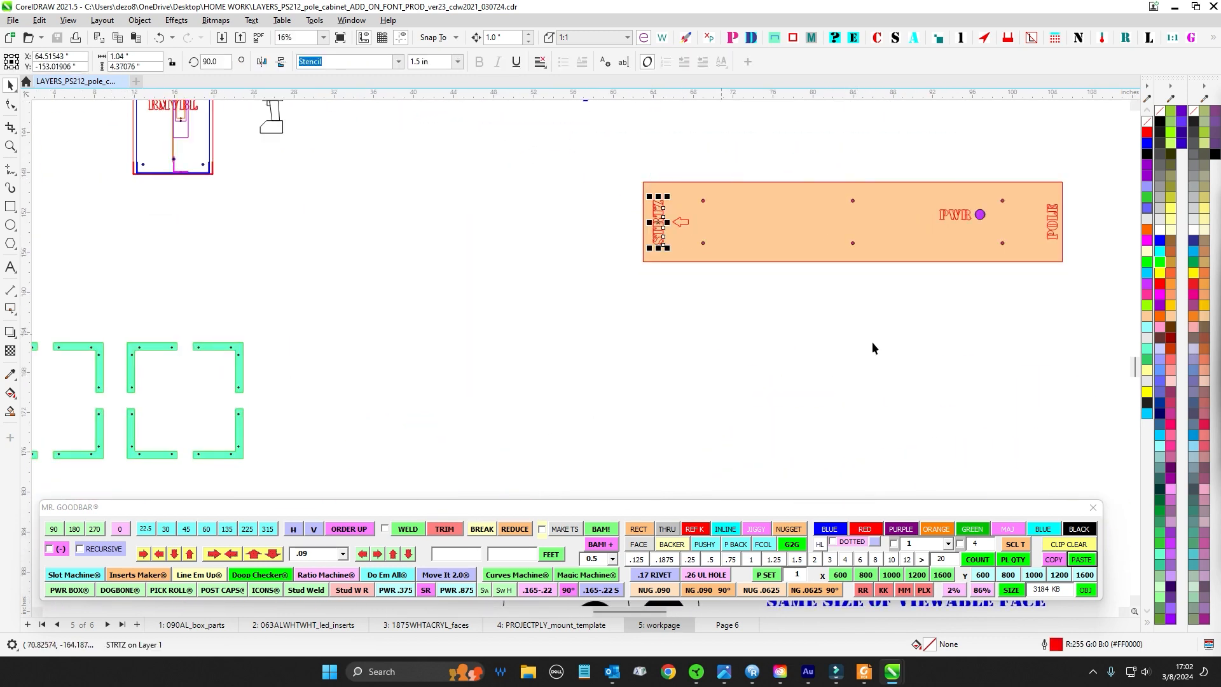
left_click_drag(872, 342, 624, 376)
left_click_drag(786, 195, 884, 332)
scroll(842, 333, "down", 1)
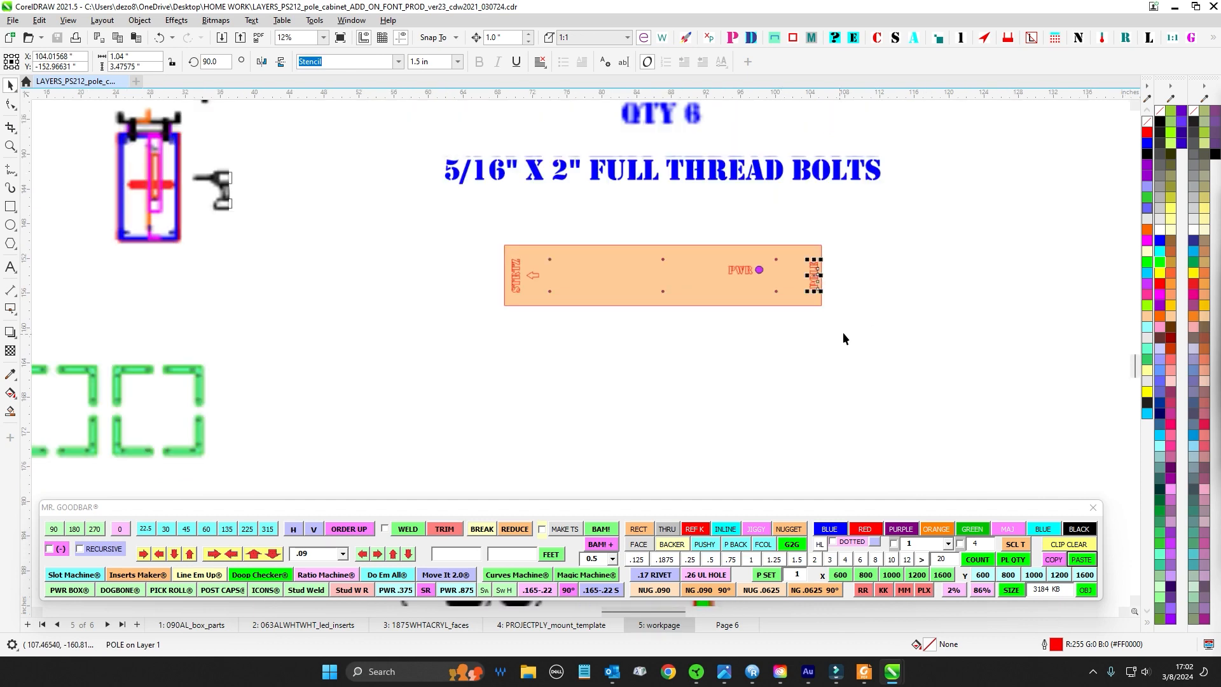
scroll(762, 267, "up", 1)
scroll(789, 385, "down", 3)
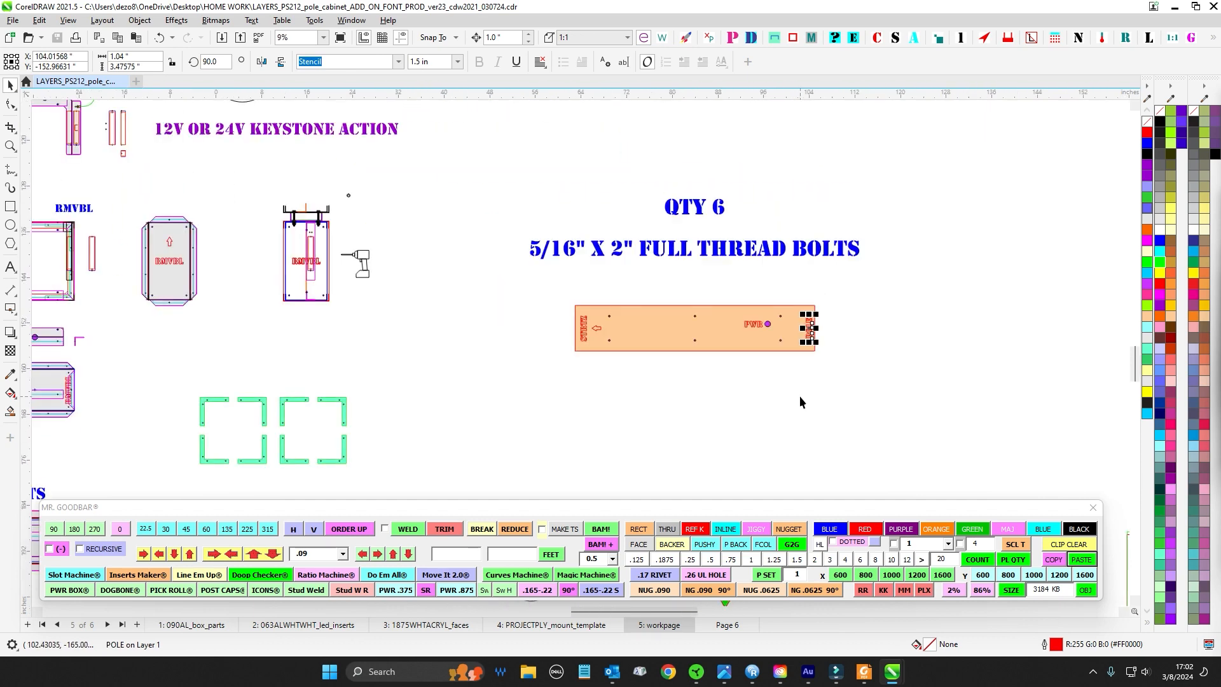
Examine the blue power slot in the top panel, the STRTZ-to-RMVBL cabinet assembly and the L-shaped top bracket
left_click_drag(504, 342, 863, 374)
scroll(660, 181, "up", 3)
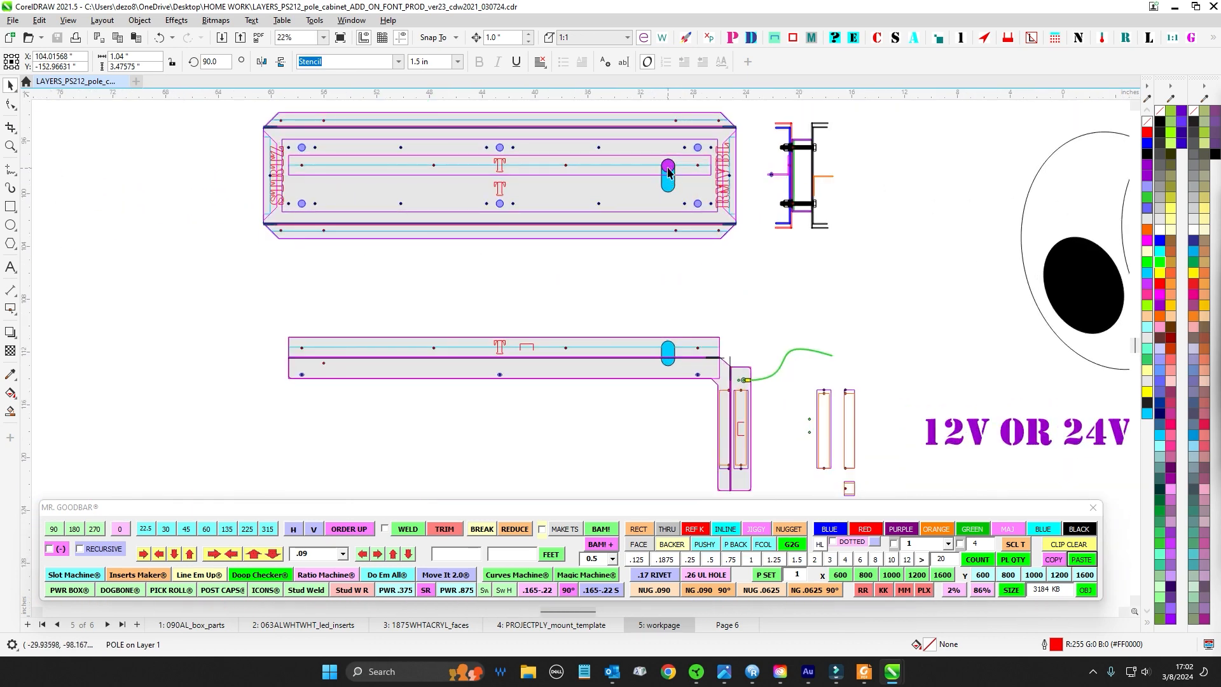
scroll(667, 191, "down", 2)
scroll(681, 157, "down", 3)
left_click_drag(699, 290, 697, 218)
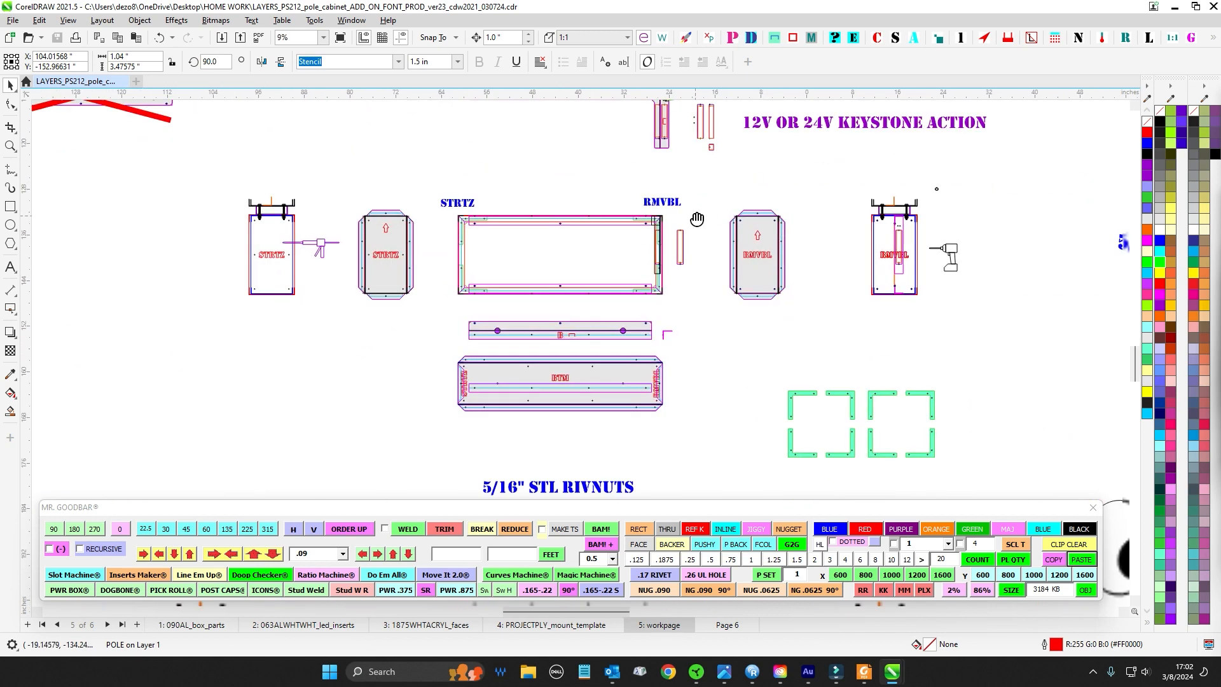
scroll(650, 255, "up", 5)
scroll(651, 255, "down", 4)
left_click_drag(723, 166, 659, 389)
scroll(659, 394, "up", 5)
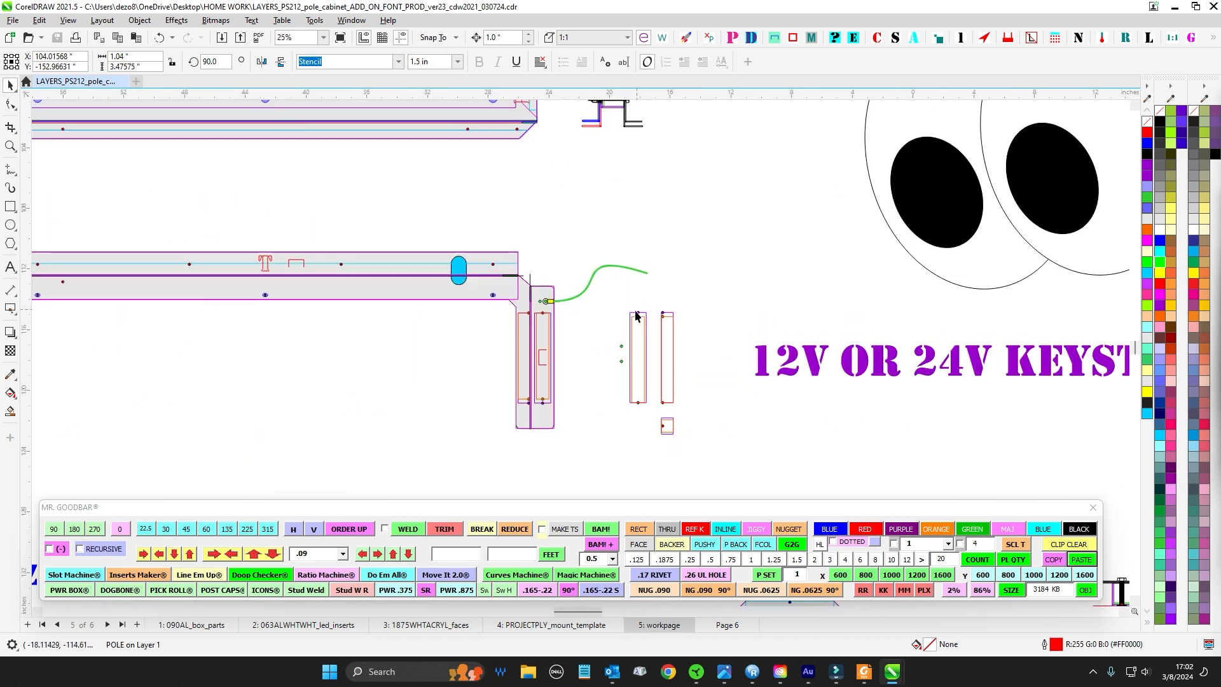
Select the narrow cover parts and green holes beside the L-shaped top bracket, check them, then clear the selection
left_click_drag(676, 259, 805, 429)
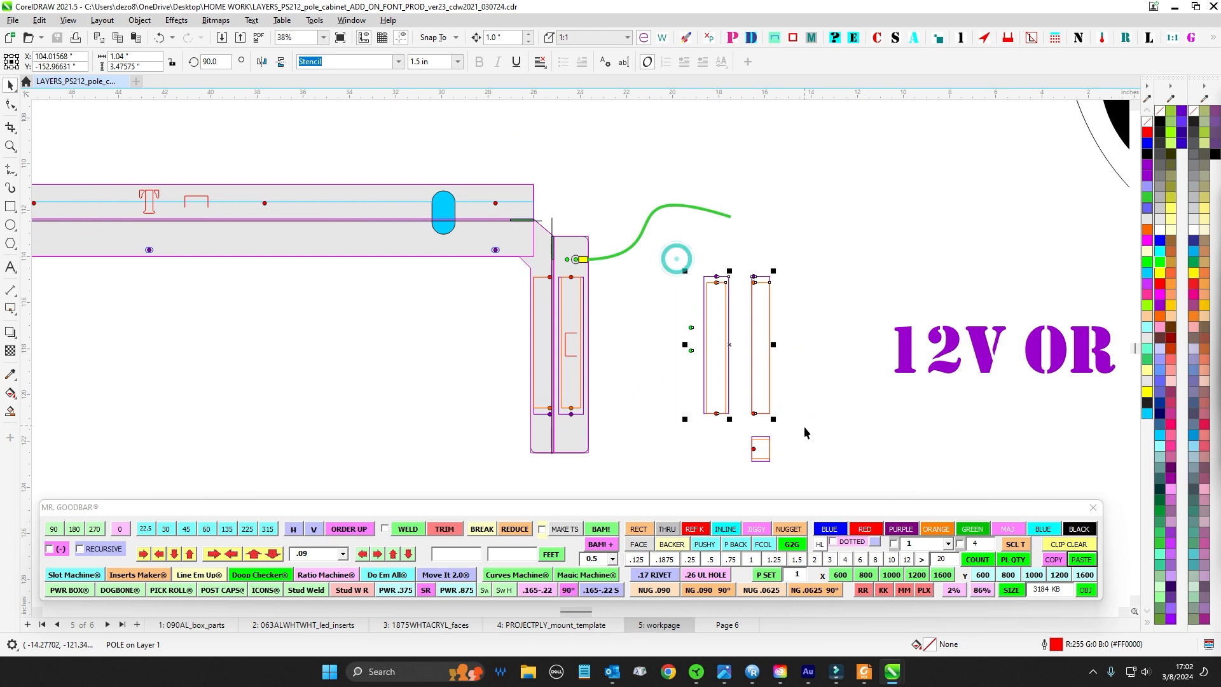
left_click_drag(897, 408, 814, 383)
scroll(857, 396, "down", 1)
scroll(833, 361, "up", 1)
scroll(811, 383, "down", 2)
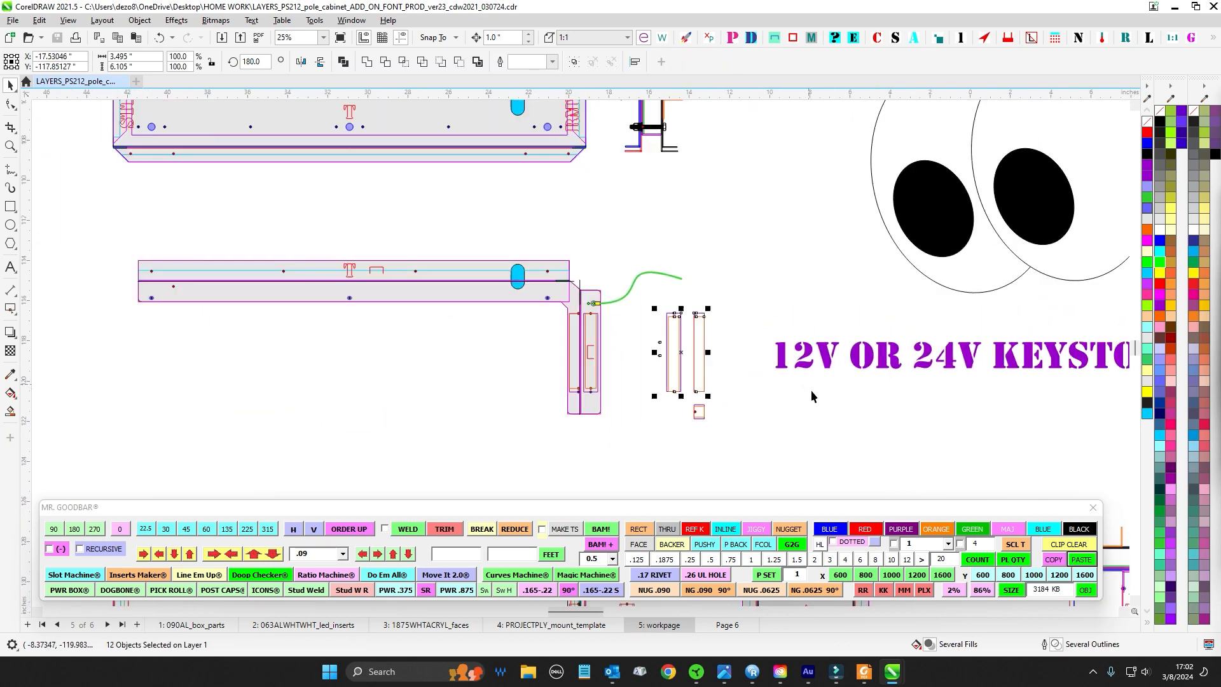
scroll(810, 391, "down", 2)
scroll(825, 414, "up", 1)
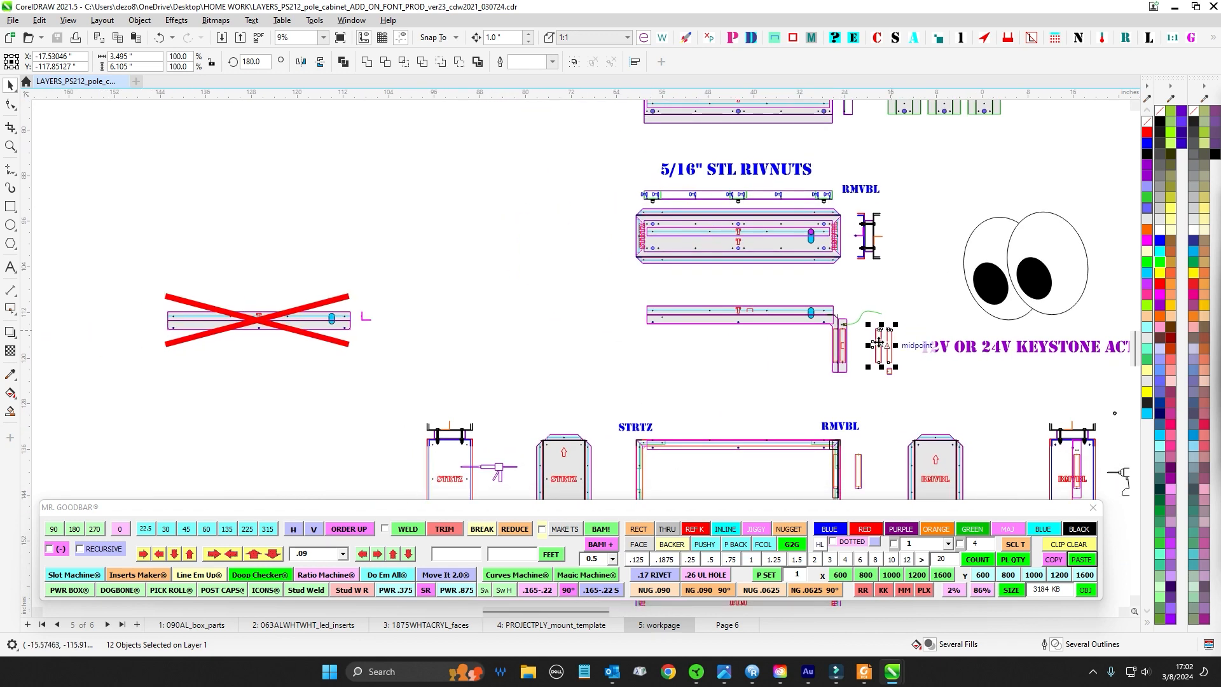
scroll(849, 331, "up", 2)
left_click_drag(852, 315, 699, 316)
left_click(715, 231)
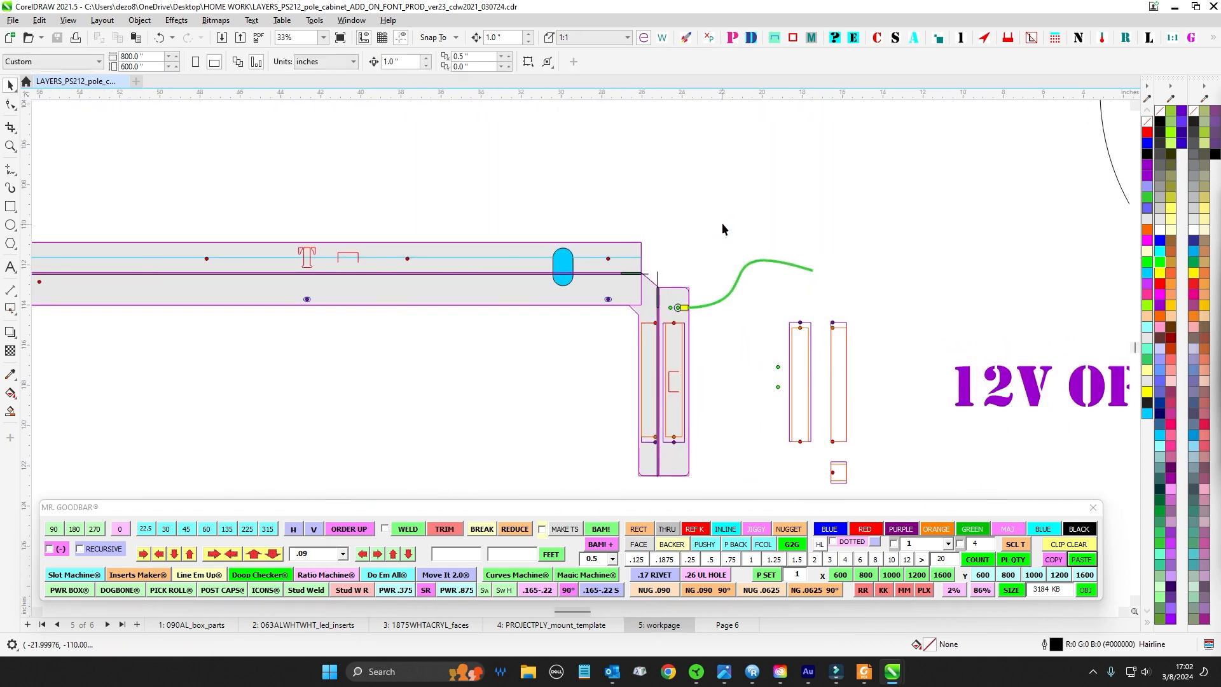
Examine the L-shaped top bracket's corner, including the green holes and the green wire with its yellow terminal
scroll(719, 337, "up", 1)
scroll(719, 329, "down", 1)
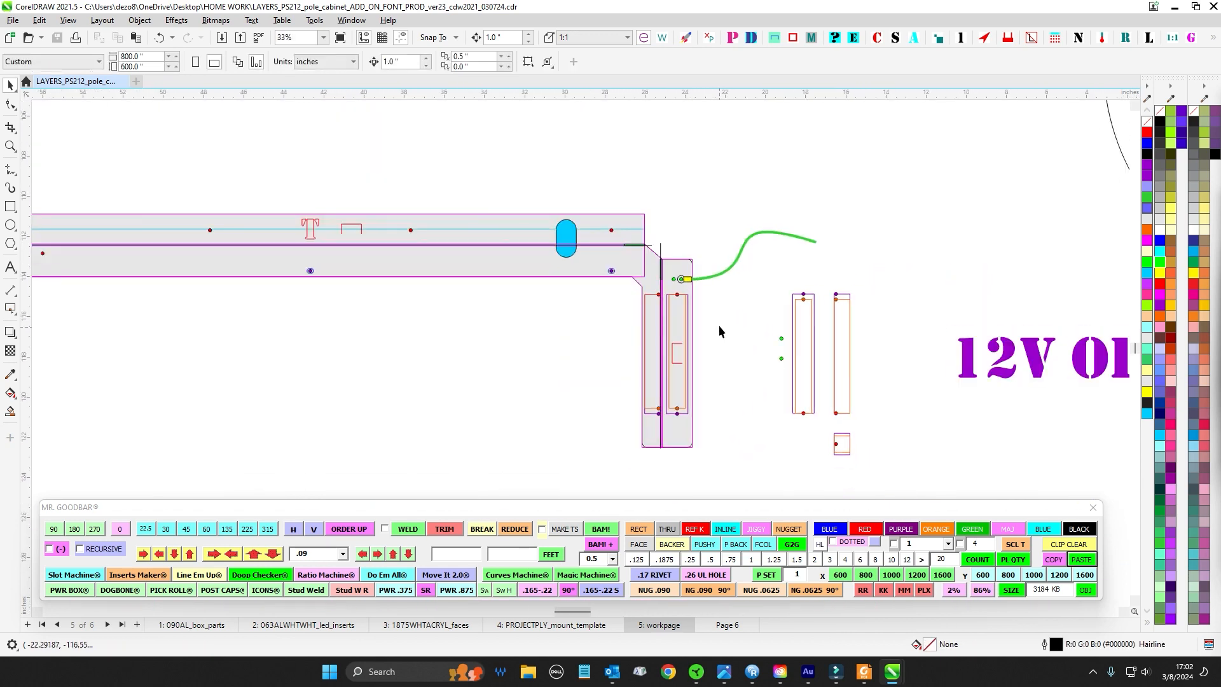
scroll(719, 323, "down", 1)
scroll(680, 280, "up", 1)
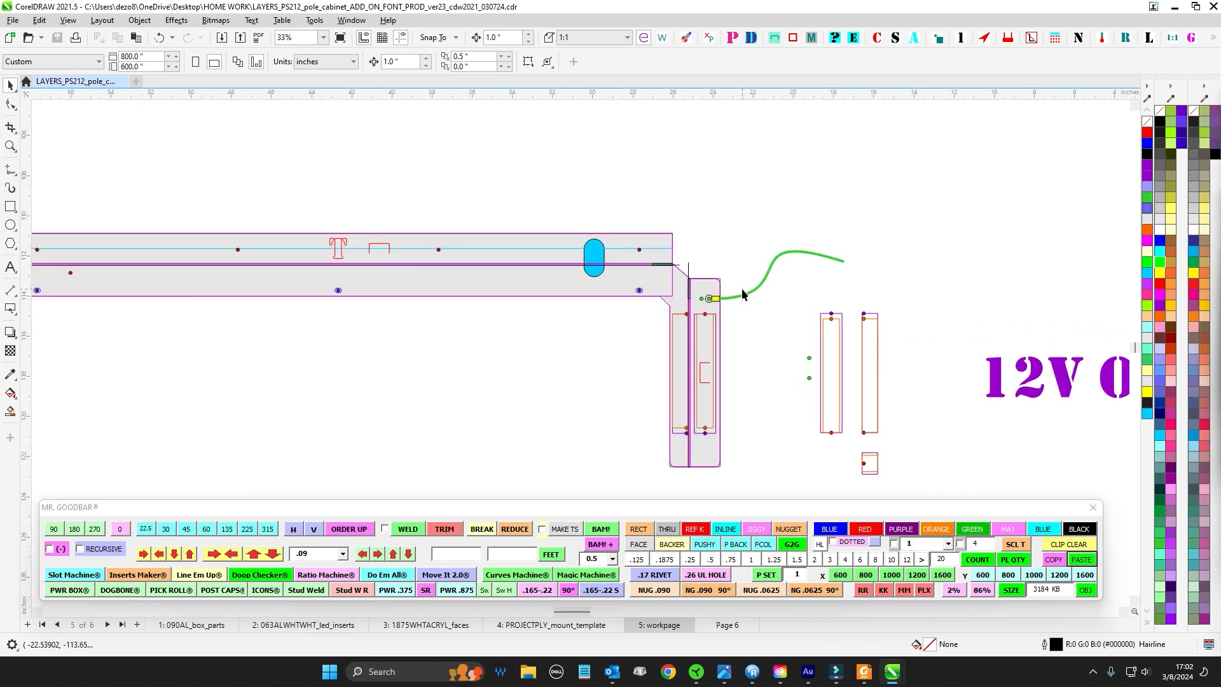
scroll(681, 322, "up", 2)
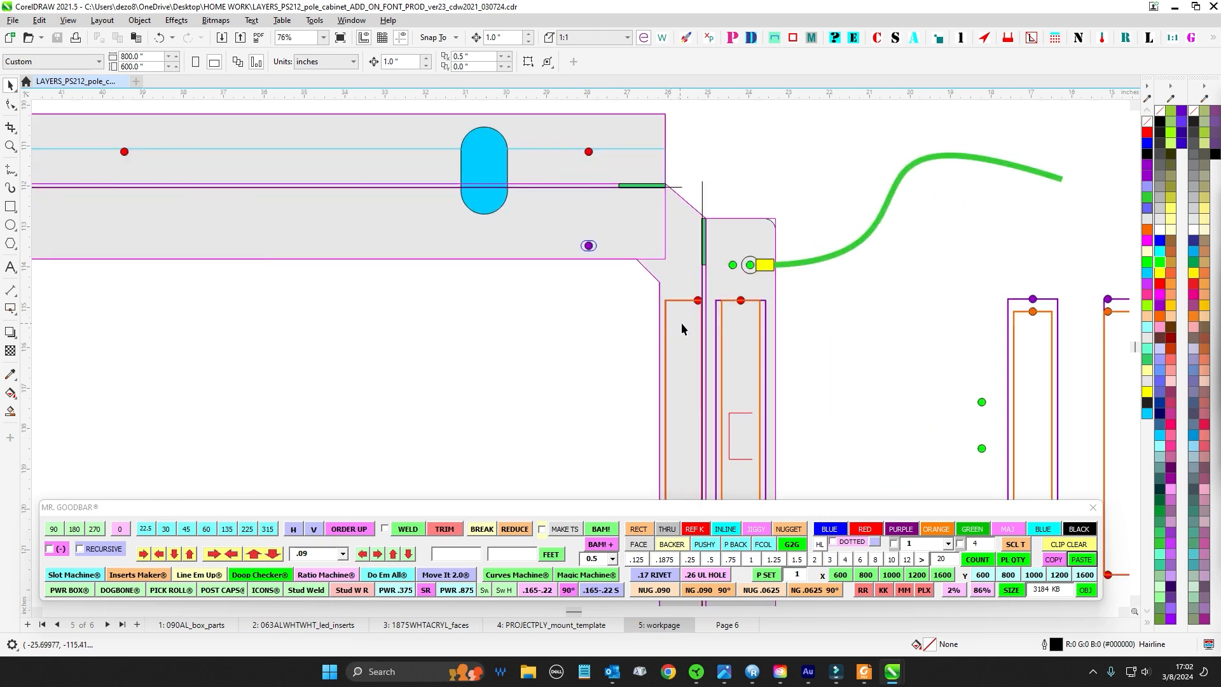
scroll(737, 263, "up", 2)
scroll(737, 264, "down", 2)
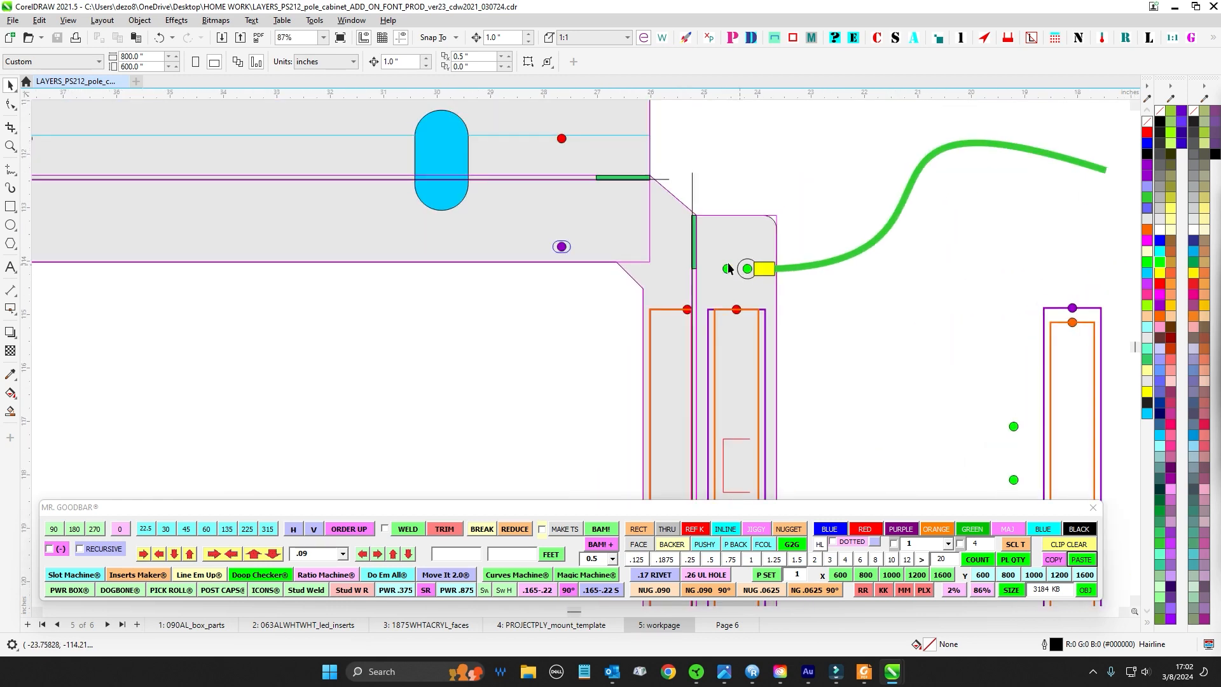
scroll(786, 334, "down", 4)
Examine the cabinet frame's RMVBL corner, checking the blue bracket leg, the orange access opening and its screw holes
left_click_drag(776, 461, 662, 108)
scroll(661, 121, "down", 1)
scroll(657, 273, "up", 3)
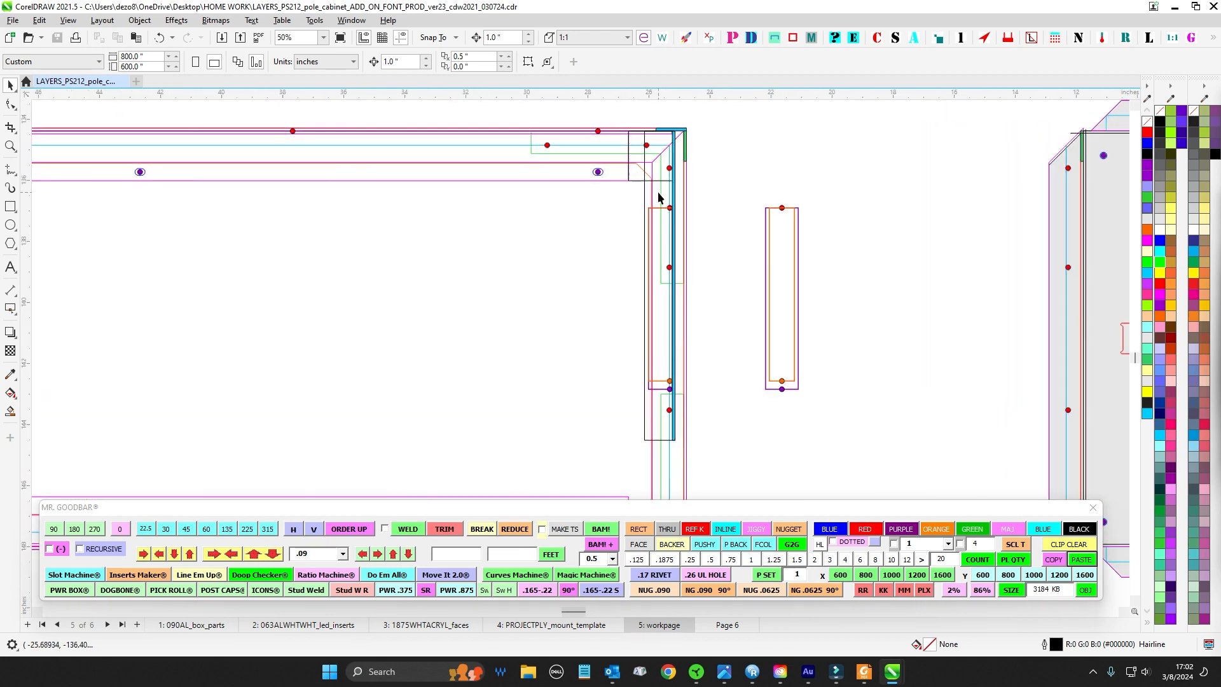
scroll(692, 375, "up", 2)
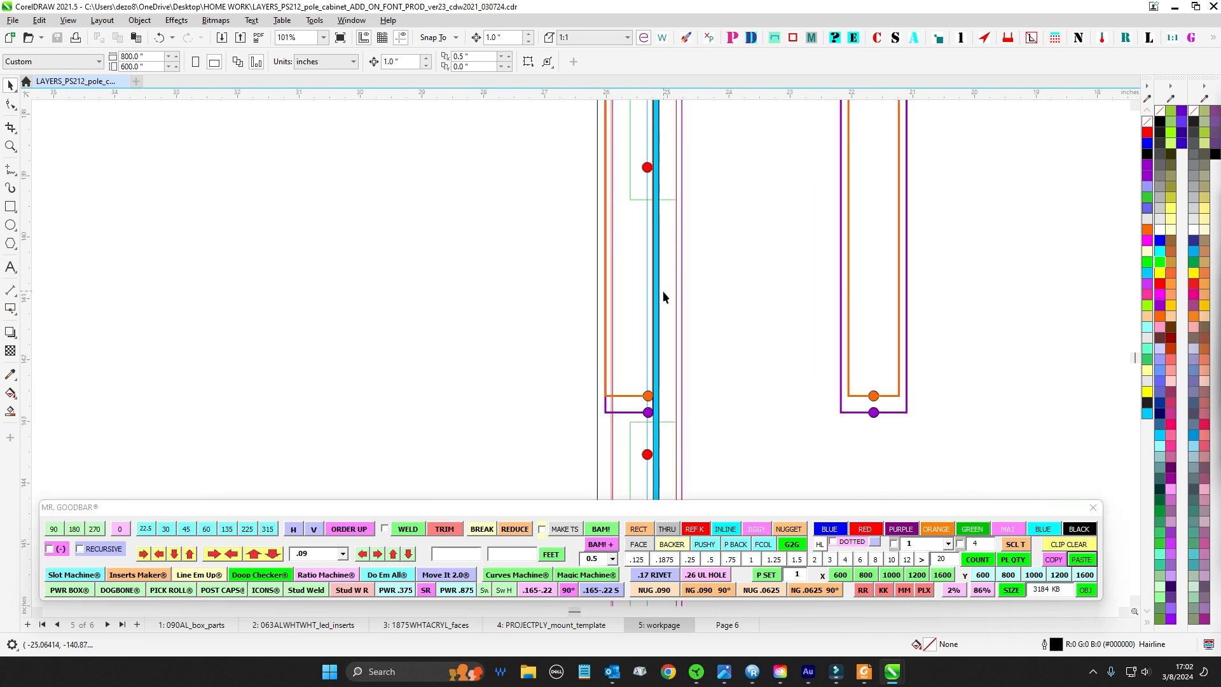
scroll(669, 280, "down", 1)
scroll(670, 275, "up", 2)
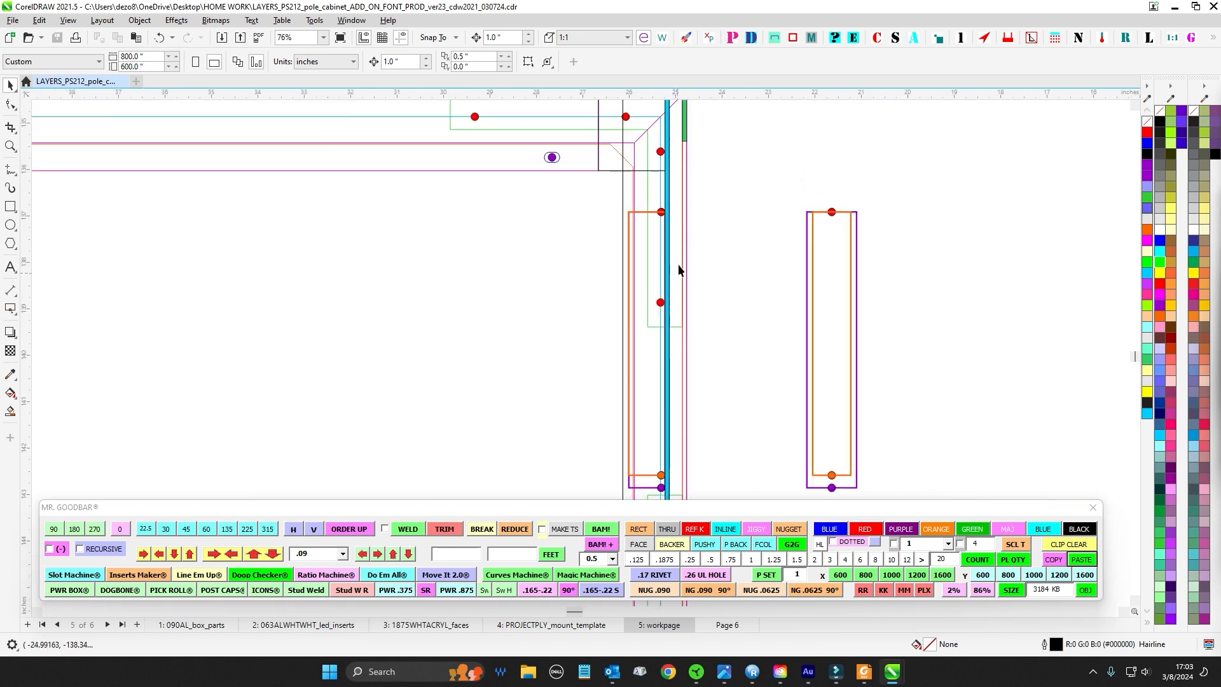
scroll(680, 215, "up", 2)
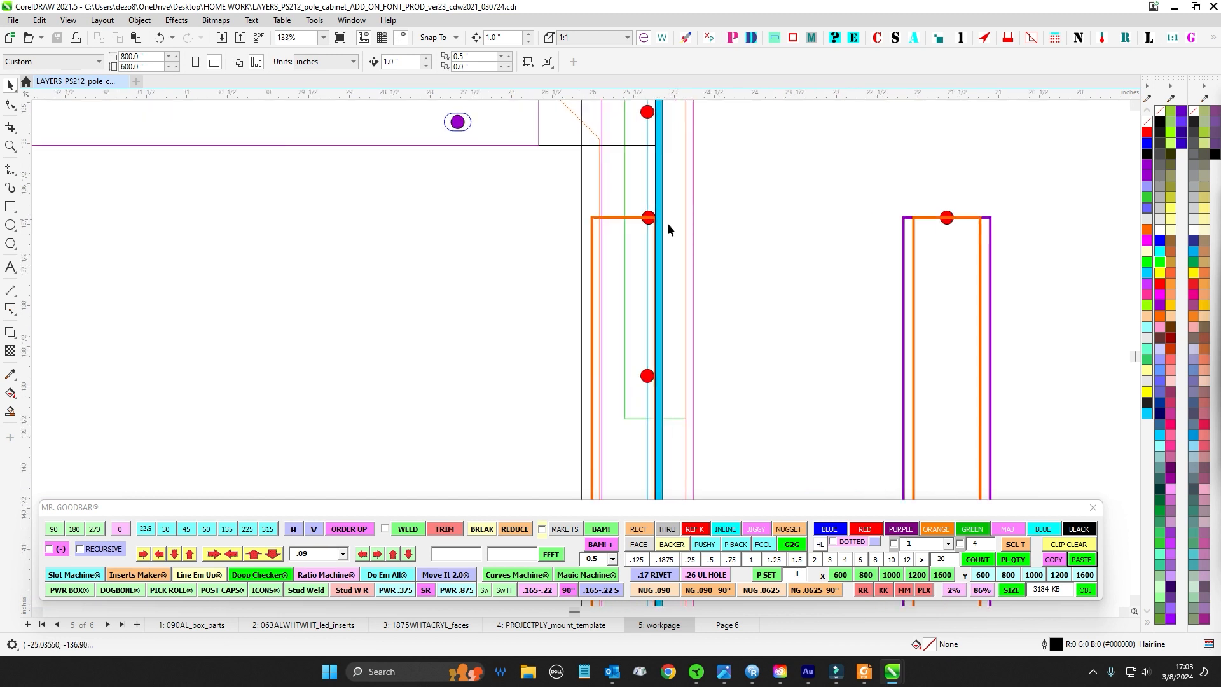
scroll(674, 255, "down", 2)
scroll(699, 265, "down", 1)
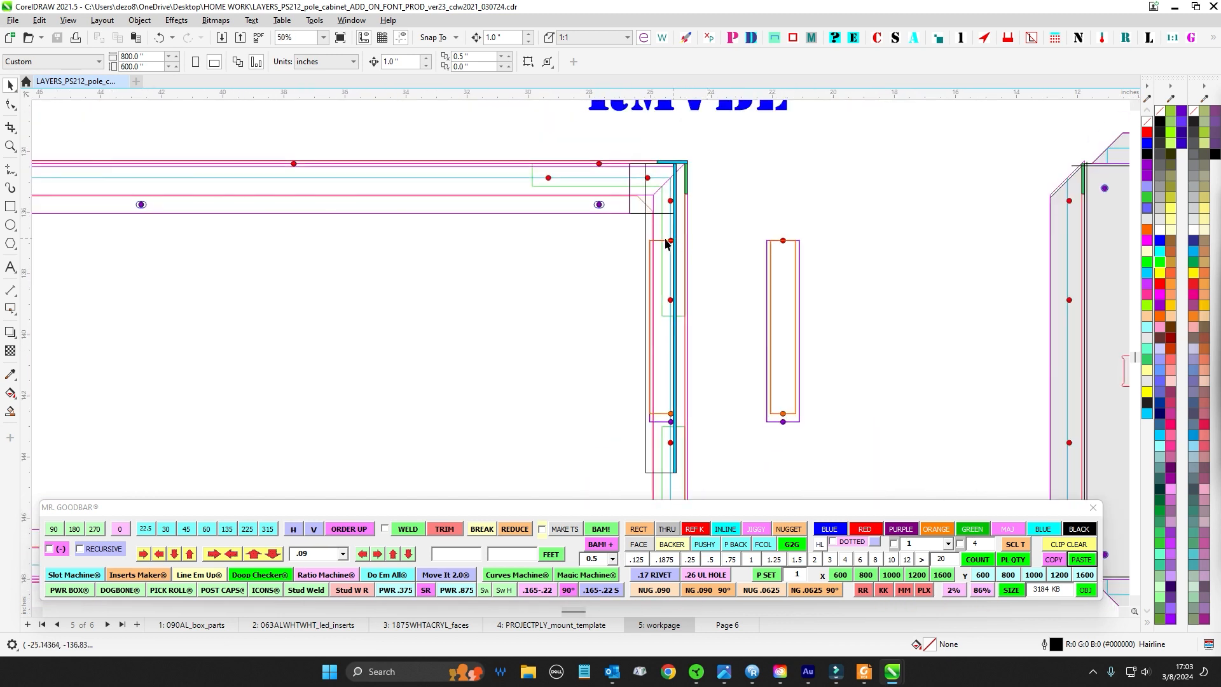
scroll(610, 308, "down", 1)
scroll(634, 271, "up", 1)
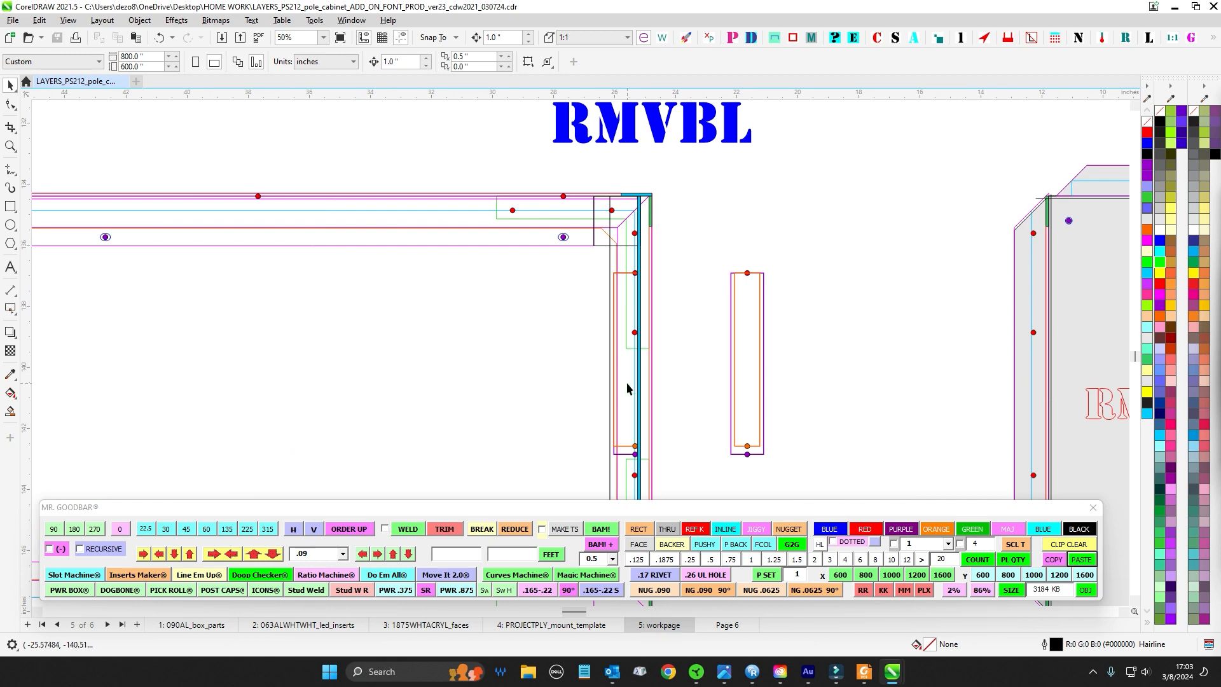
View the whole STRTZ-to-RMVBL cabinet frame, then examine the RMVBL end view beside the drill
scroll(665, 348, "down", 2)
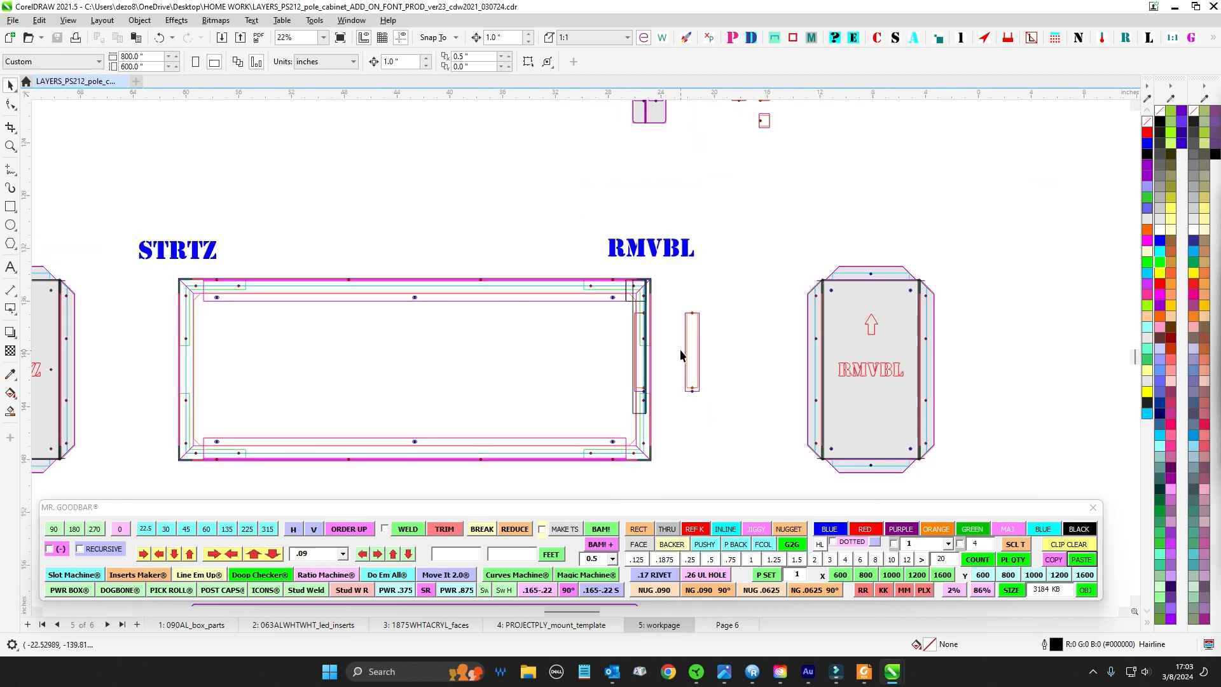
scroll(680, 354, "down", 2)
scroll(734, 395, "up", 5)
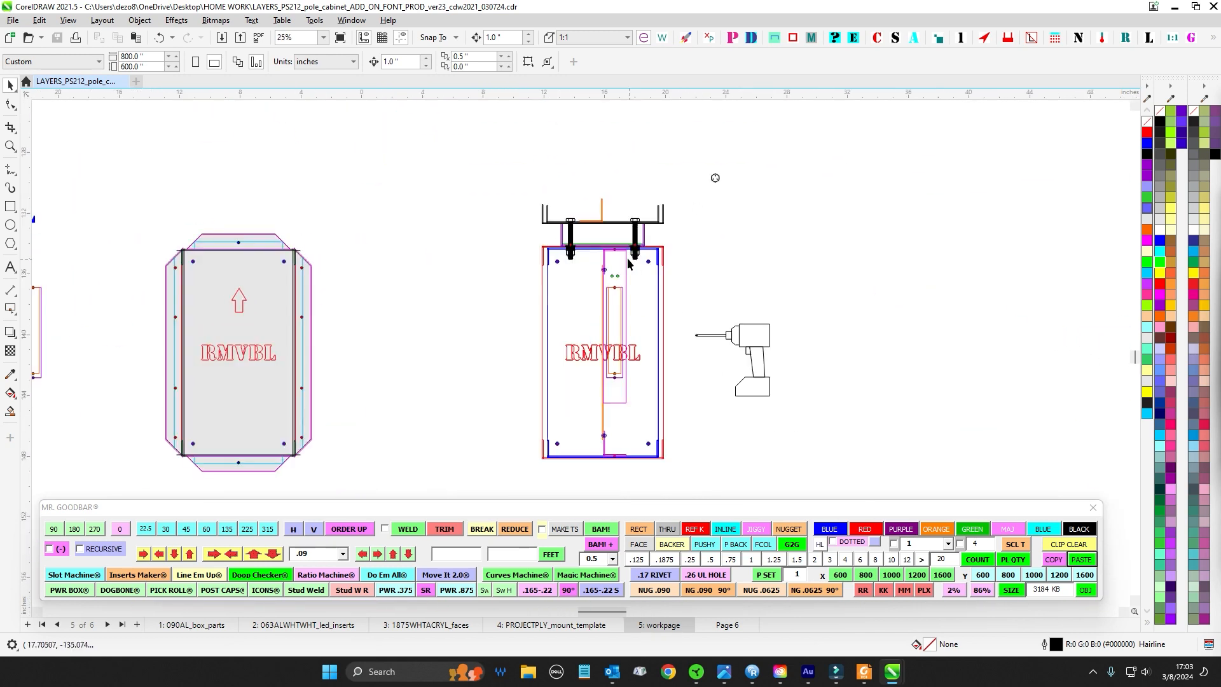
Nudge the thin yellow strip in the RMVBL end view 1 inch left, then move it back 1 inch right
left_click(598, 281)
scroll(610, 263, "up", 3)
key("Left")
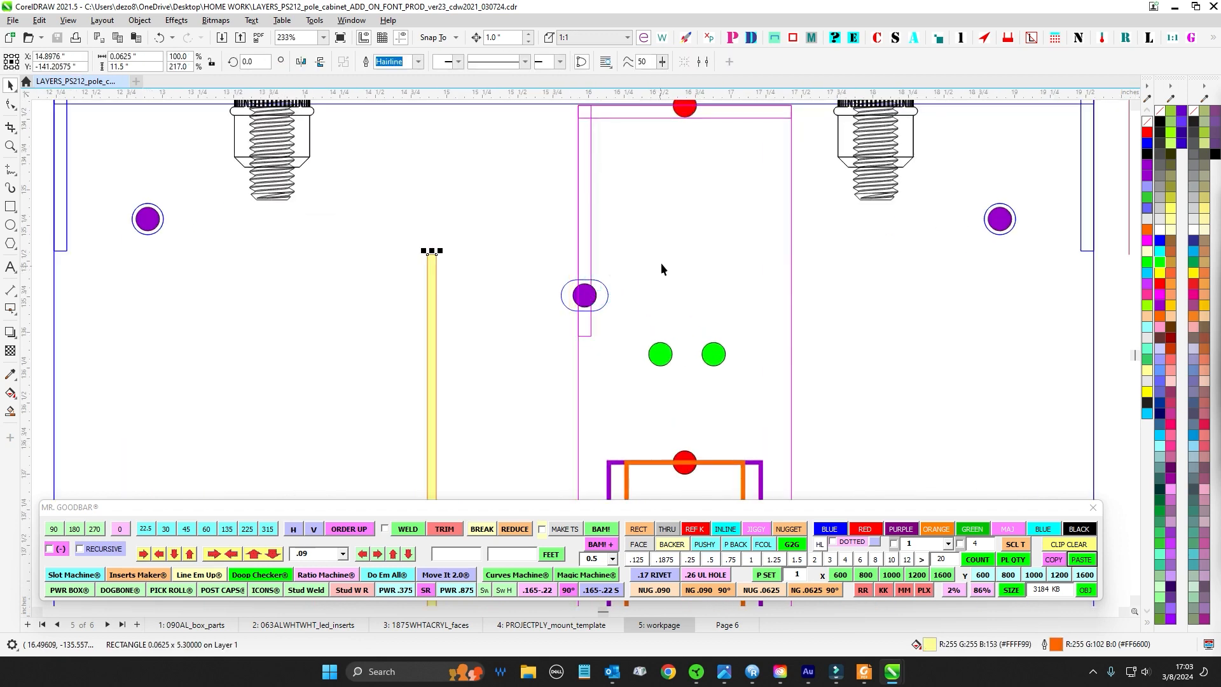
scroll(661, 262, "down", 5)
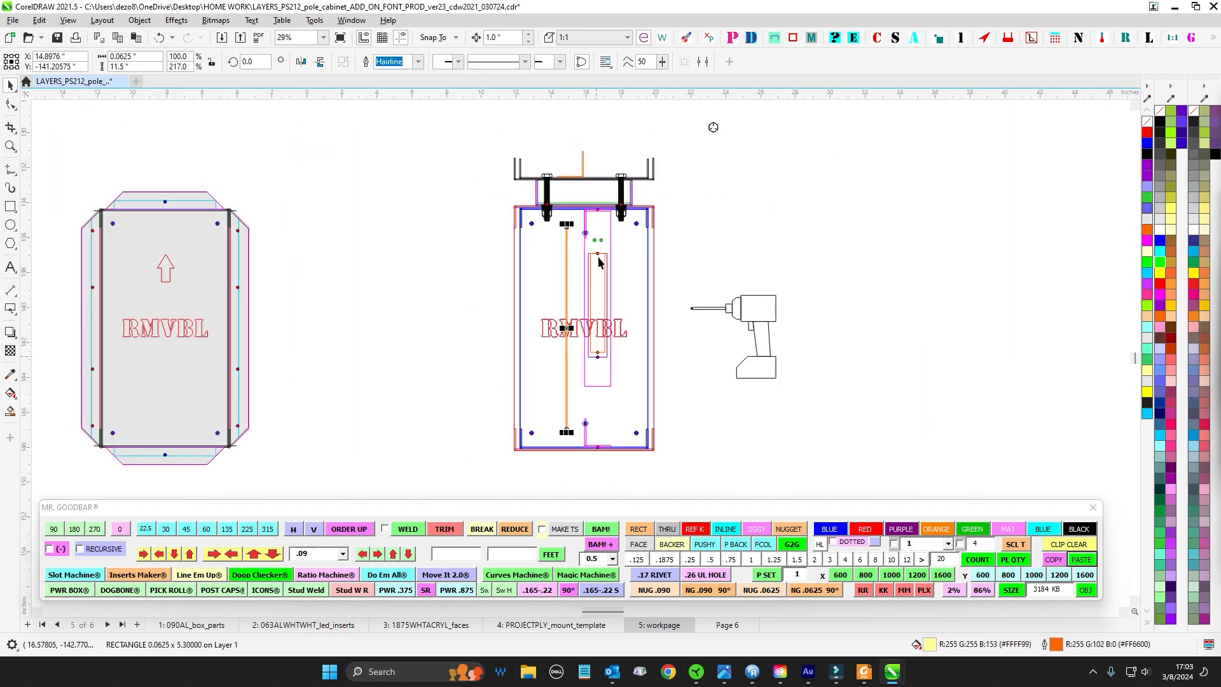
scroll(645, 223, "up", 2)
key("Right")
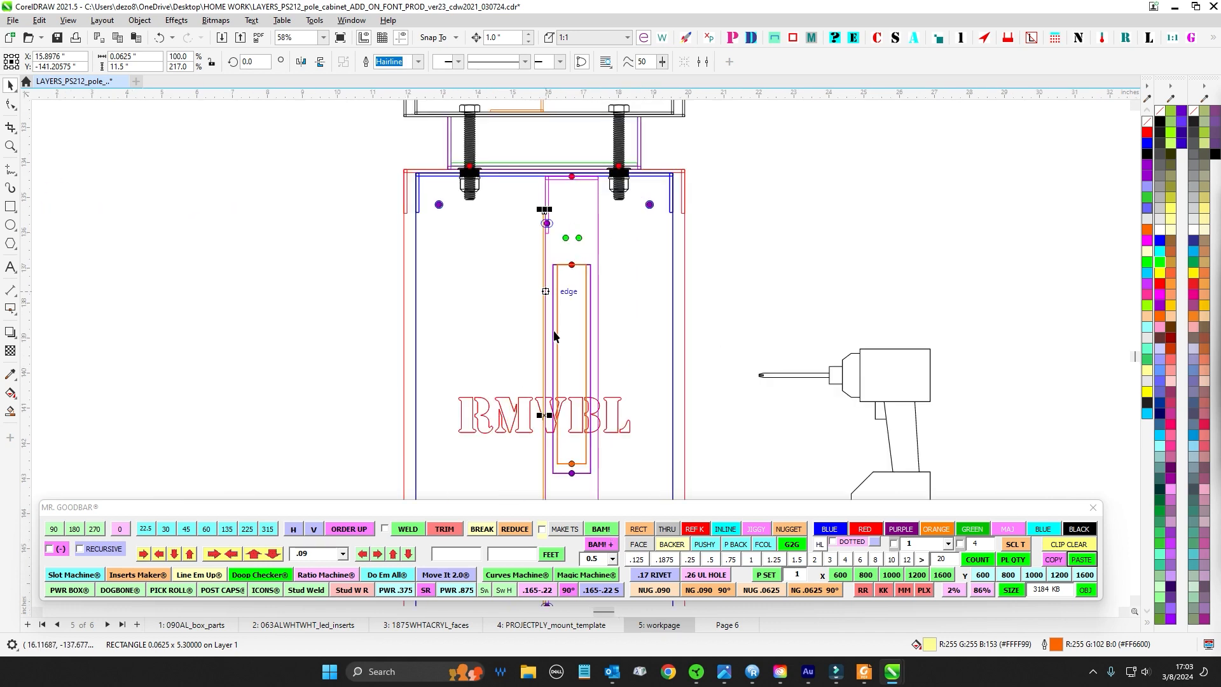
Find the LED reference layout on the workpage and select its two adjacent LED columns under the 8.5 inch dimension
scroll(669, 286, "down", 2)
scroll(670, 287, "down", 4)
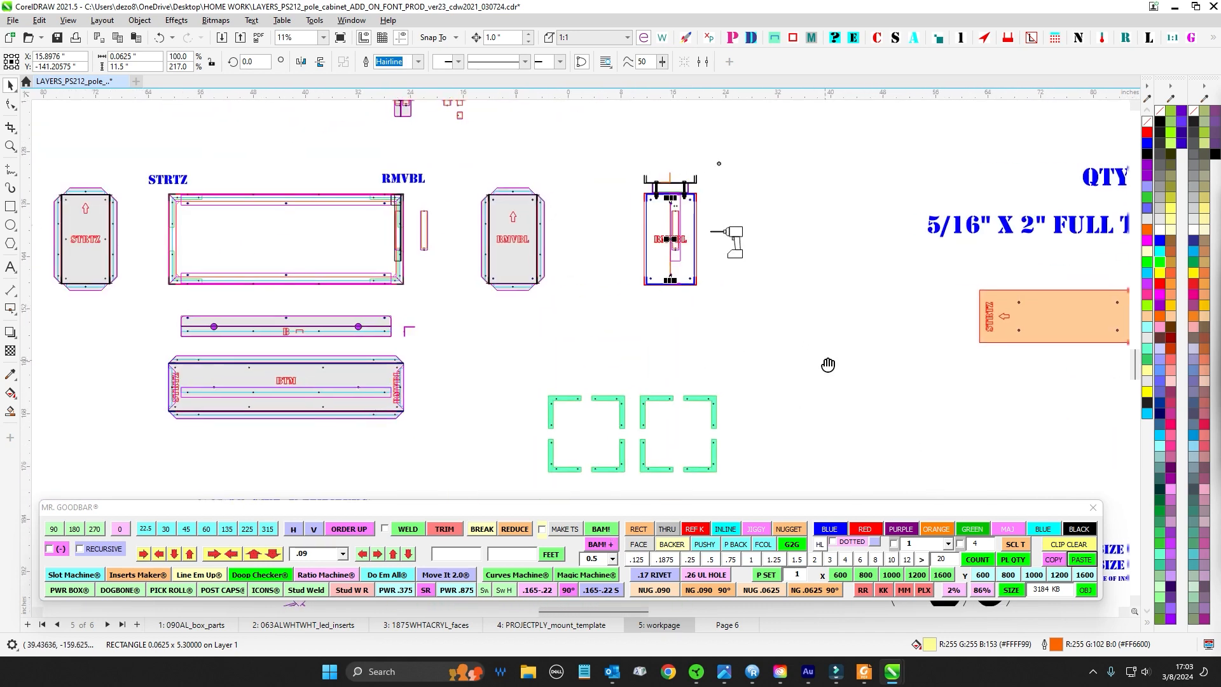
scroll(823, 362, "down", 1)
left_click_drag(829, 403, 481, 275)
left_click_drag(830, 402, 516, 266)
scroll(556, 260, "up", 1)
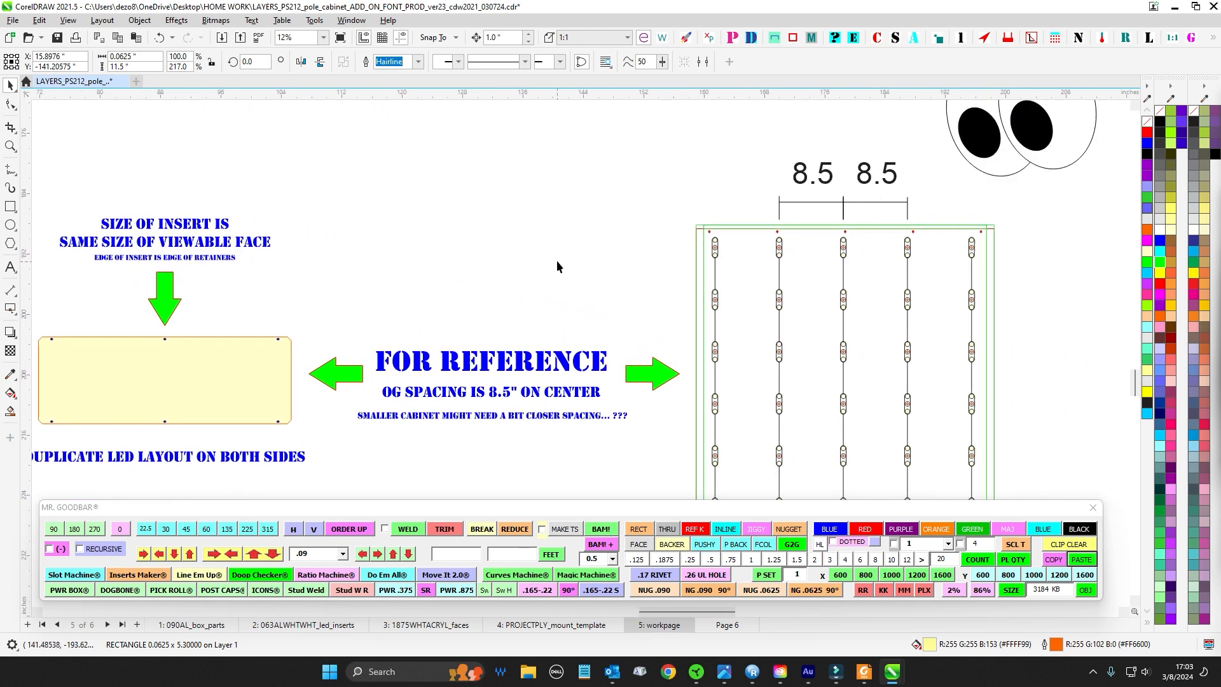
scroll(874, 231, "down", 2)
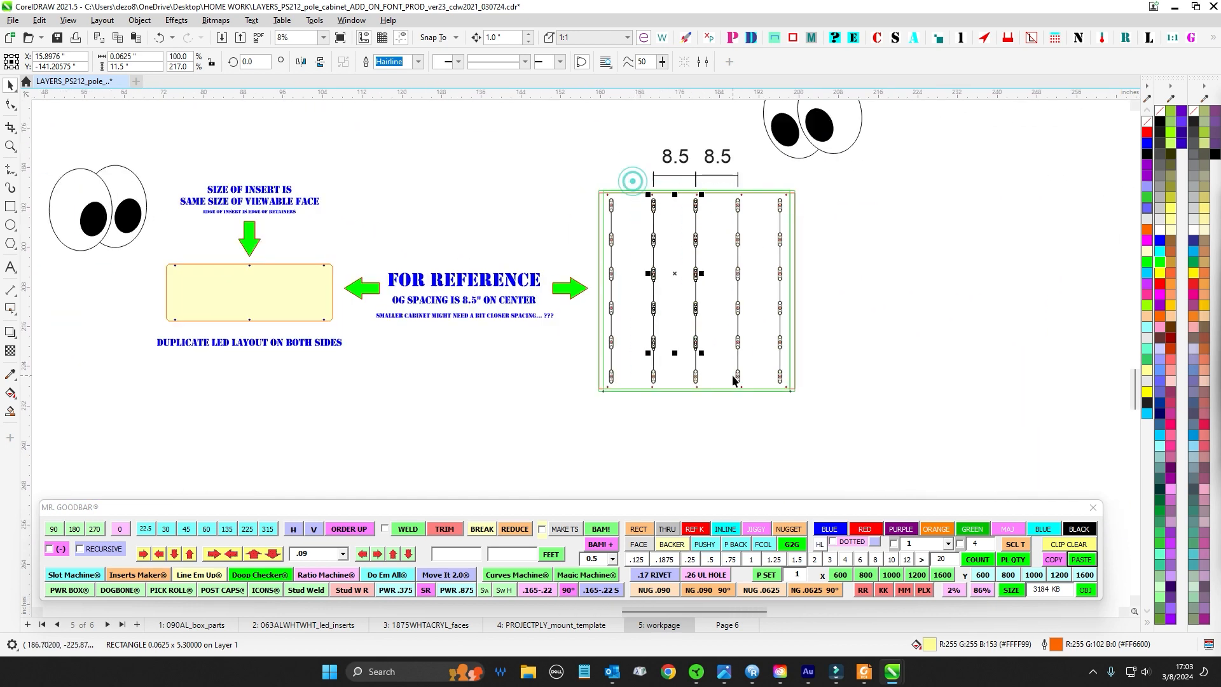
left_click_drag(631, 181, 726, 390)
scroll(732, 298, "up", 1)
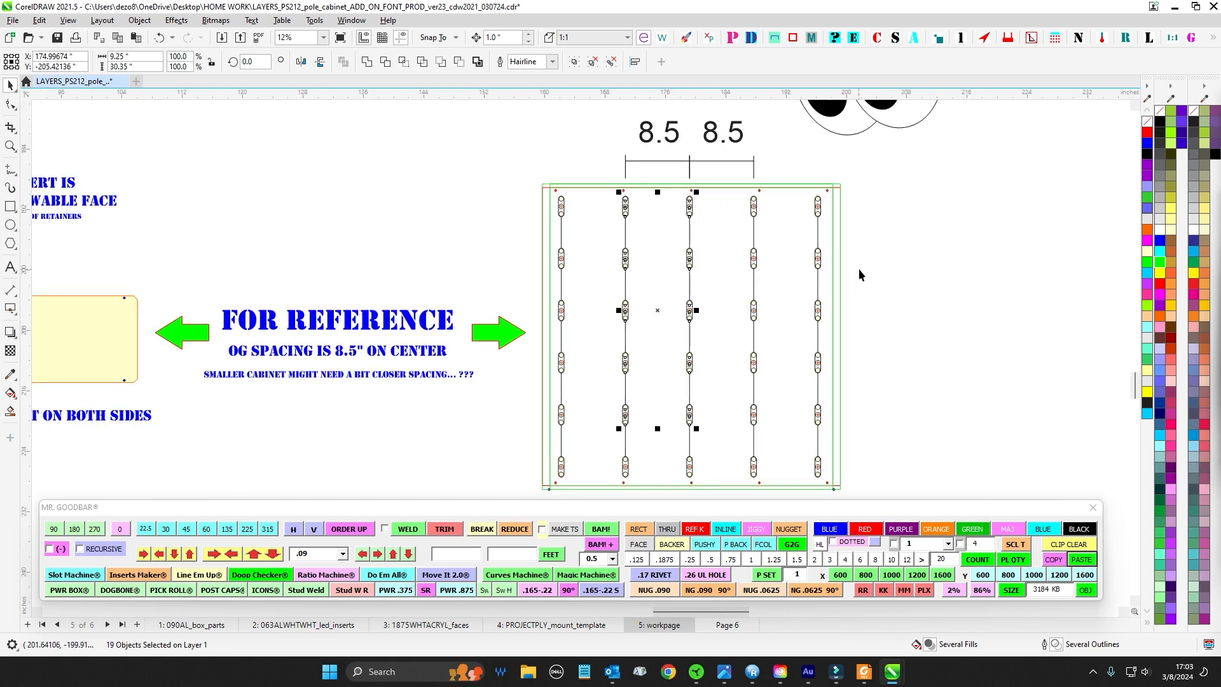
left_click_drag(867, 274, 886, 267)
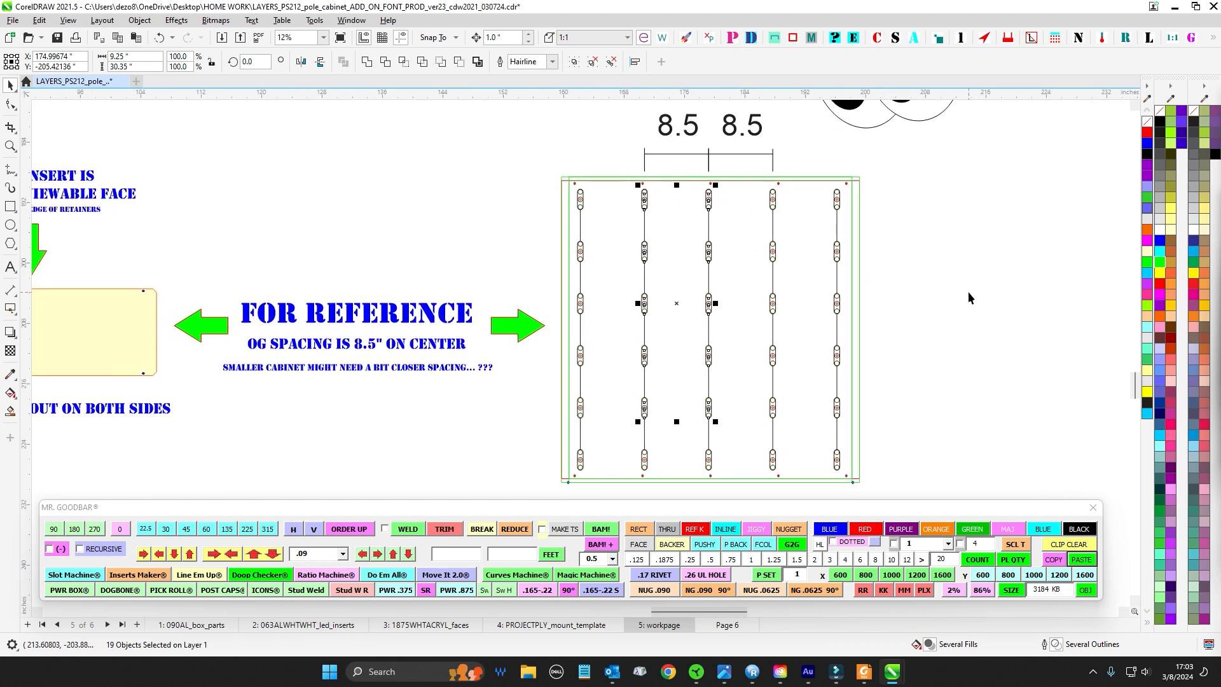
Clear the selection and examine the "For Reference" LED spacing notes beside the yellow insert panel
left_click_drag(203, 216, 582, 230)
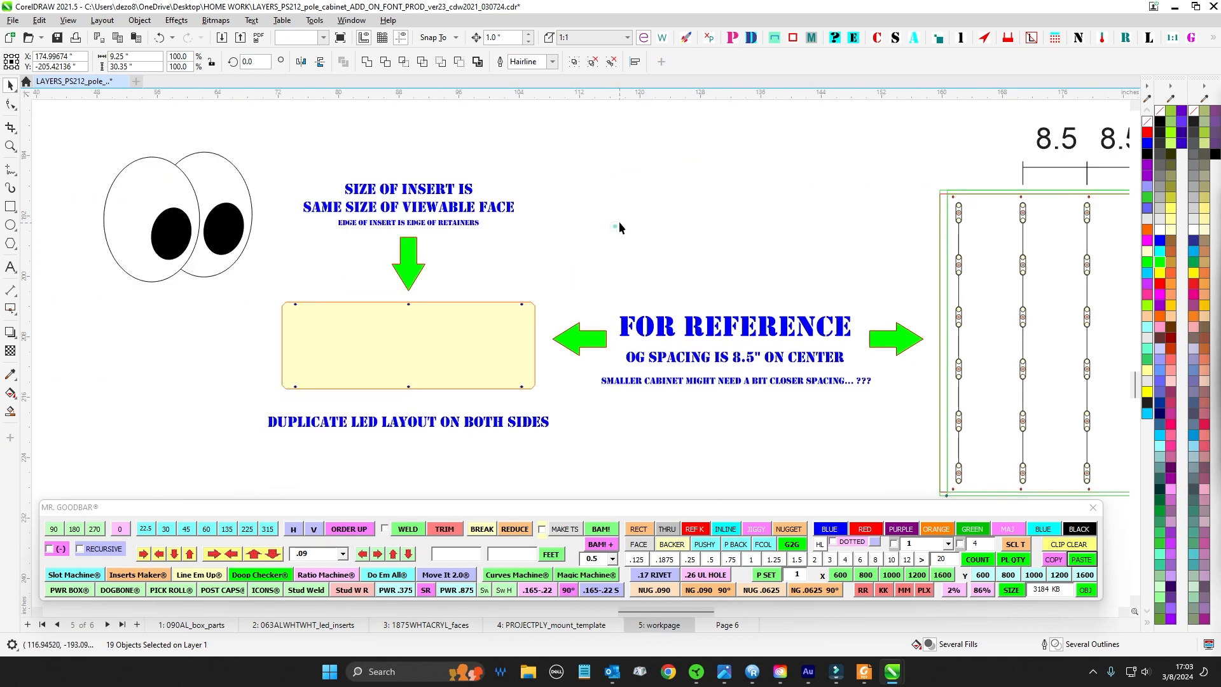
left_click(614, 226)
left_click_drag(712, 219, 582, 209)
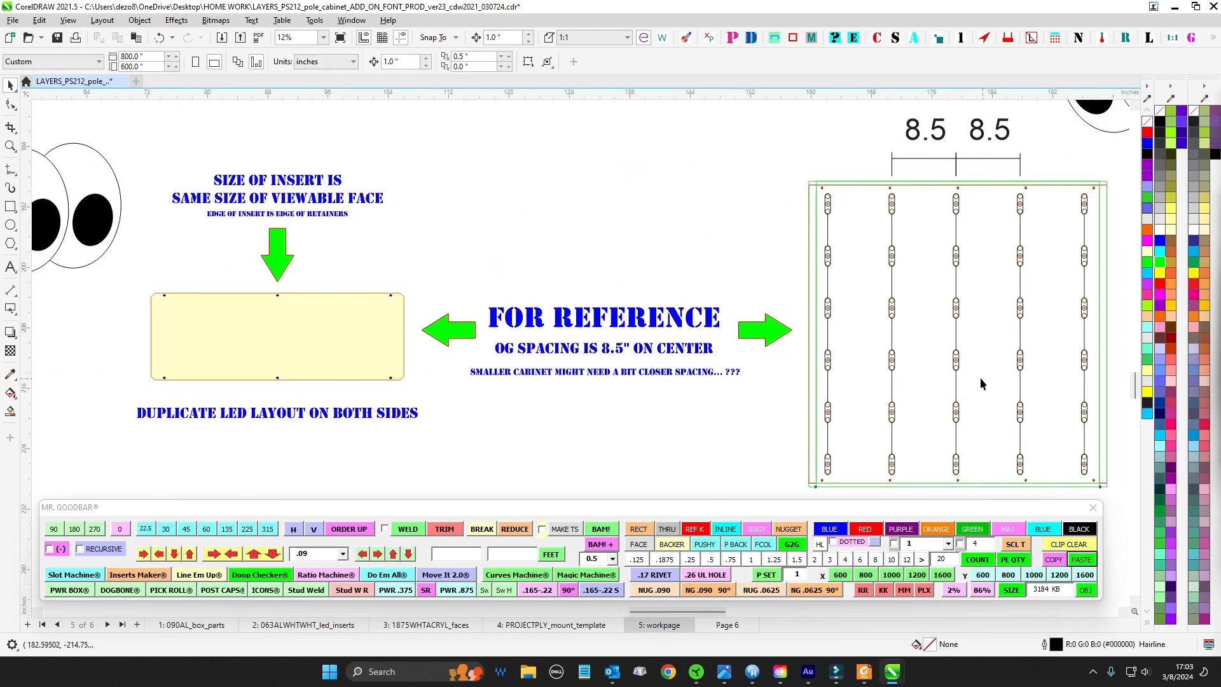
scroll(482, 272, "up", 1)
left_click_drag(537, 364, 681, 325)
scroll(775, 325, "up", 2)
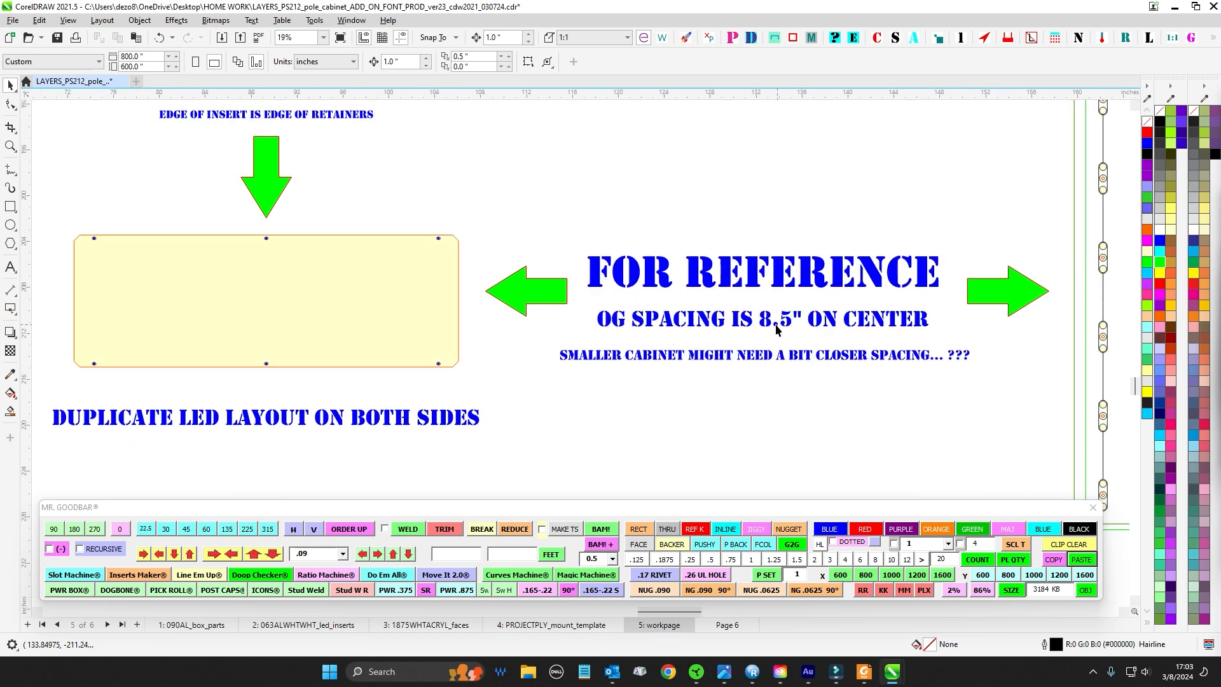
left_click_drag(499, 215, 740, 203)
left_click(739, 192)
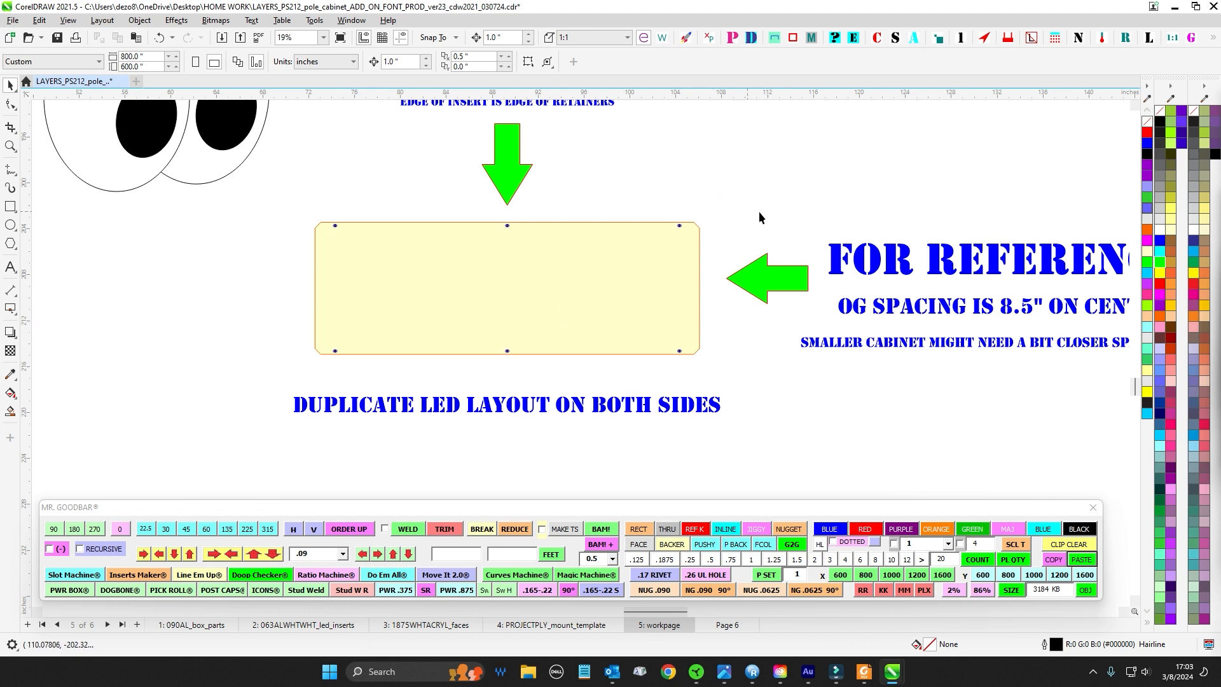
Compare the blank yellow insert panel with the LED columns in the reference layout
scroll(757, 212, "down", 2)
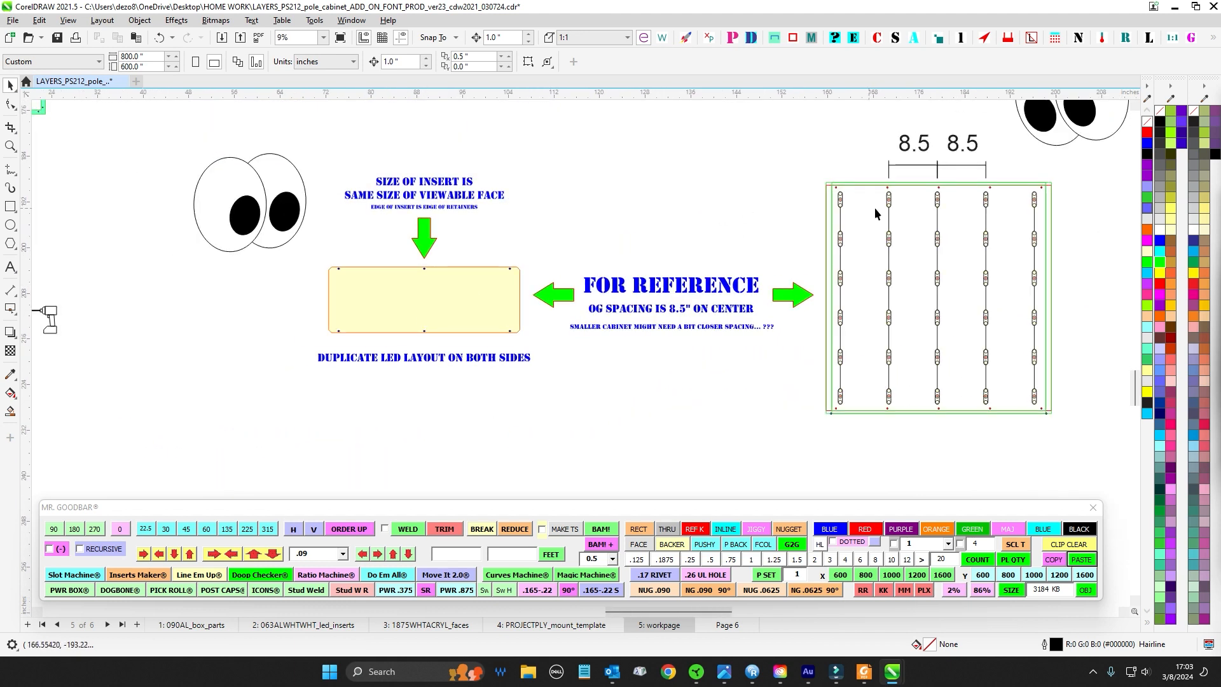
left_click(923, 265)
scroll(474, 284, "up", 1)
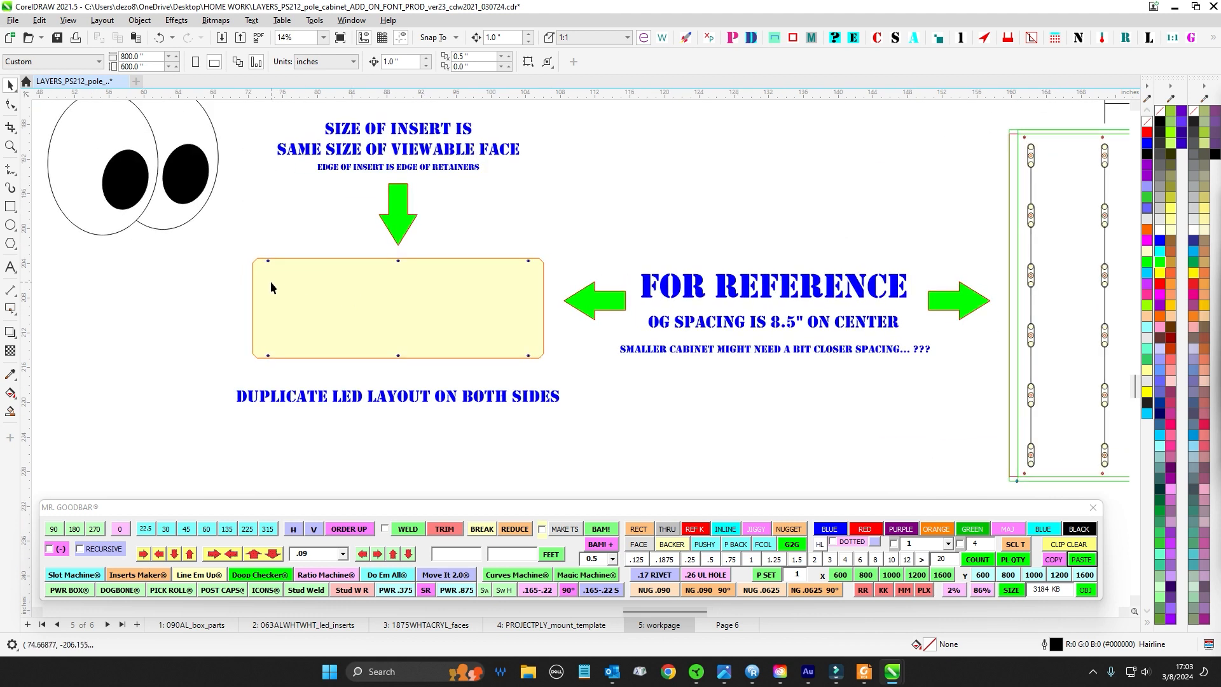
left_click_drag(1092, 194, 924, 210)
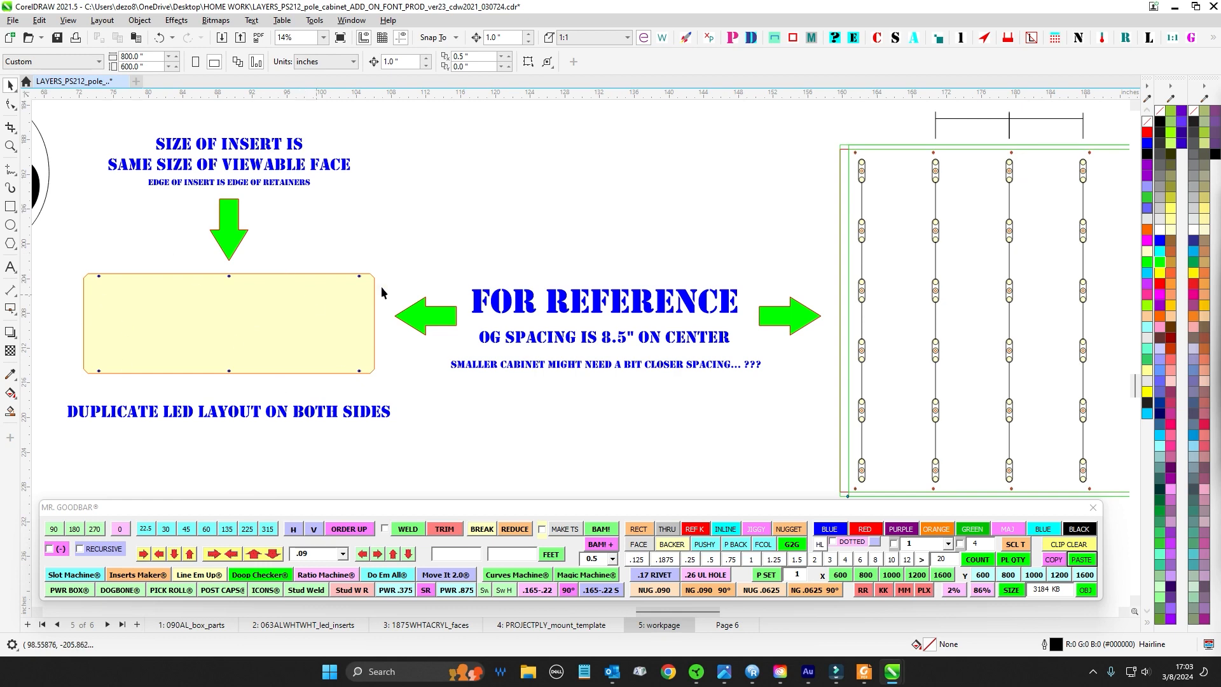
scroll(472, 375, "up", 1)
scroll(424, 266, "down", 2)
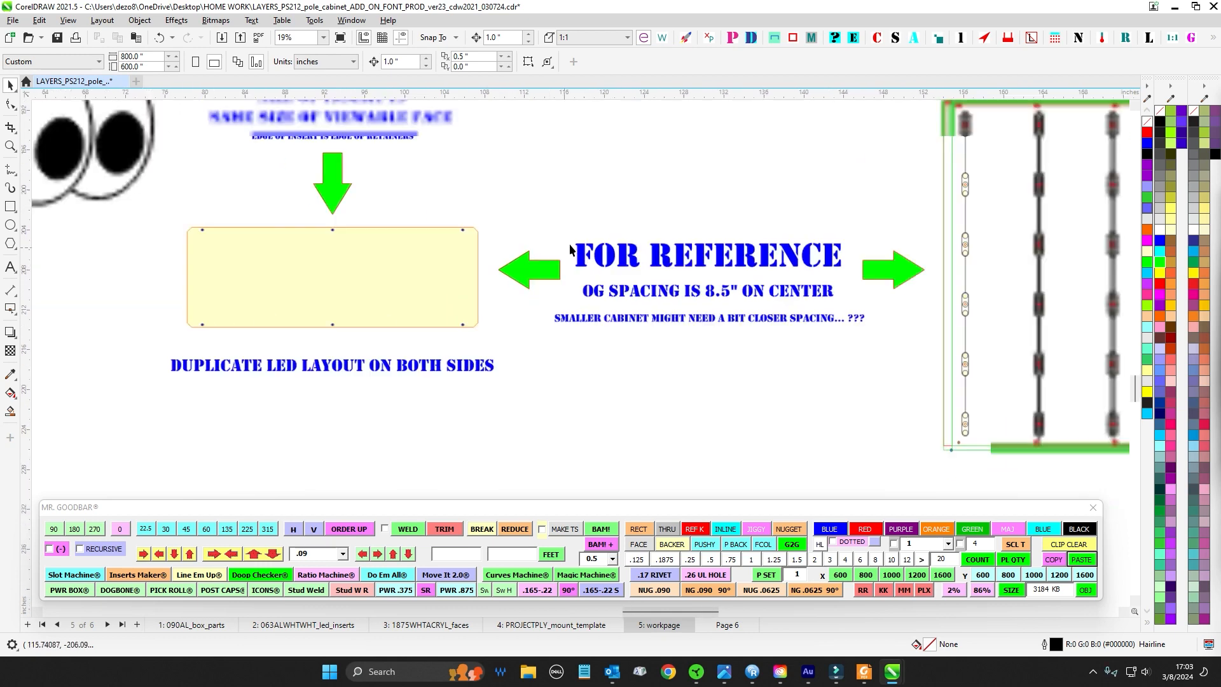
Select the yellow insert panel together with its mounting holes, check its extent, then clear the selection
left_click_drag(622, 361, 669, 373)
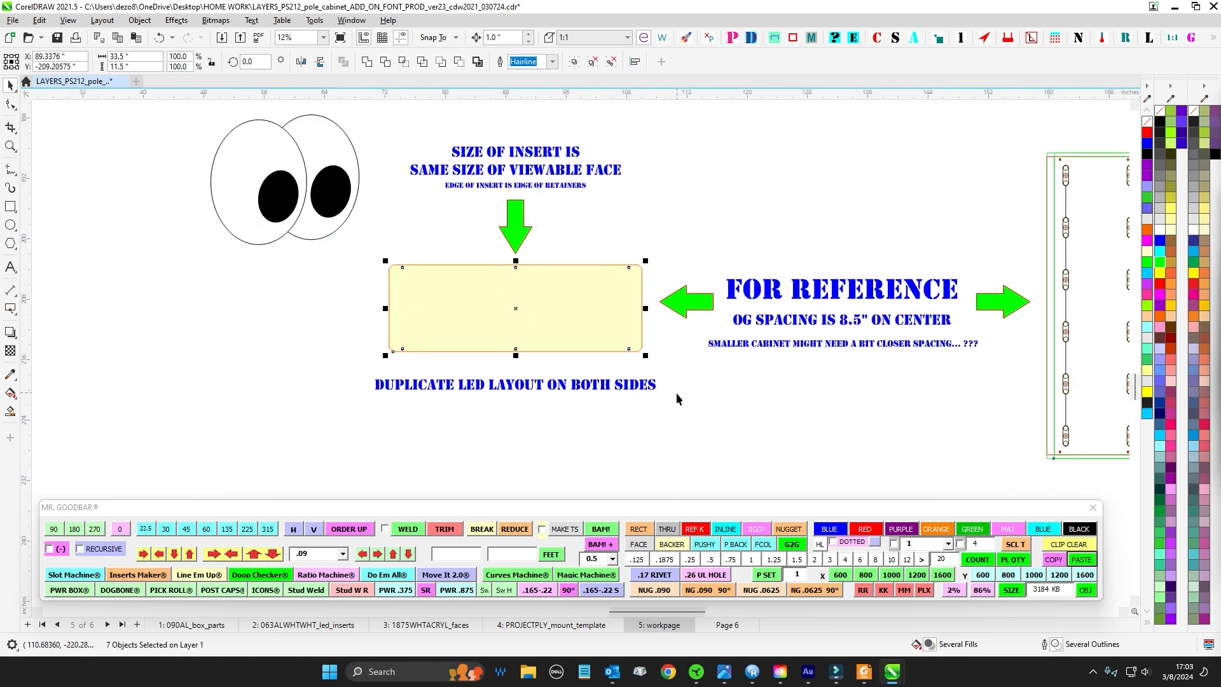
scroll(601, 257, "up", 2)
left_click(598, 248)
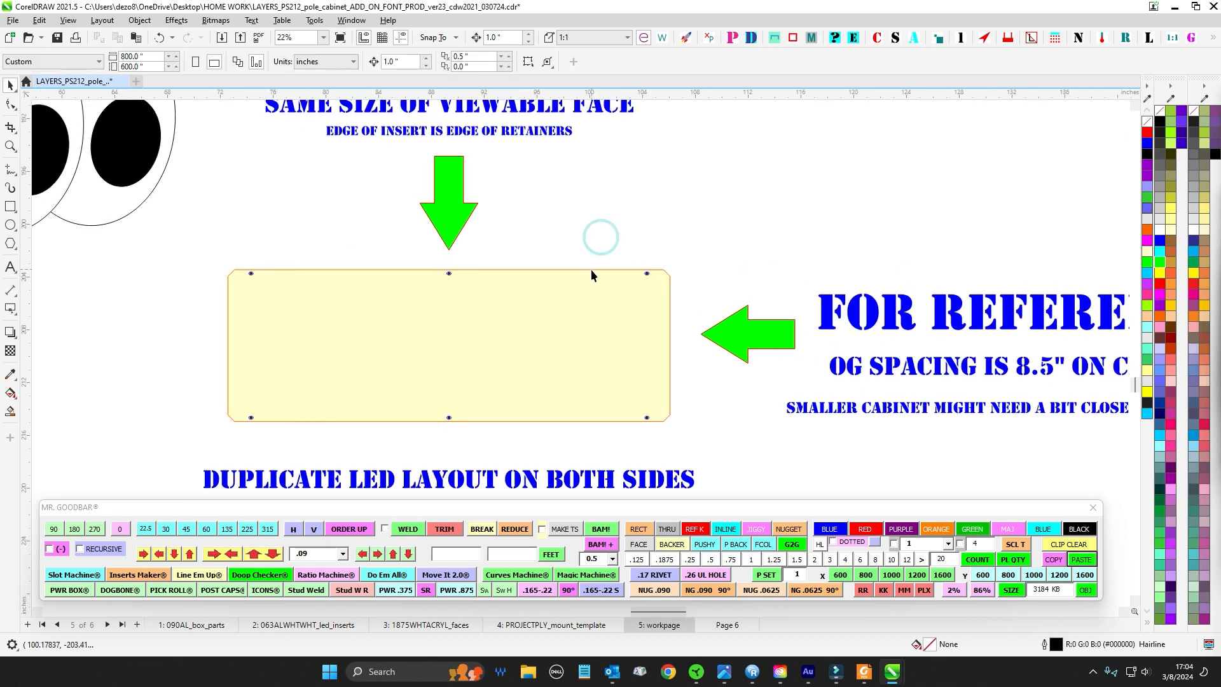
left_click_drag(194, 254, 728, 456)
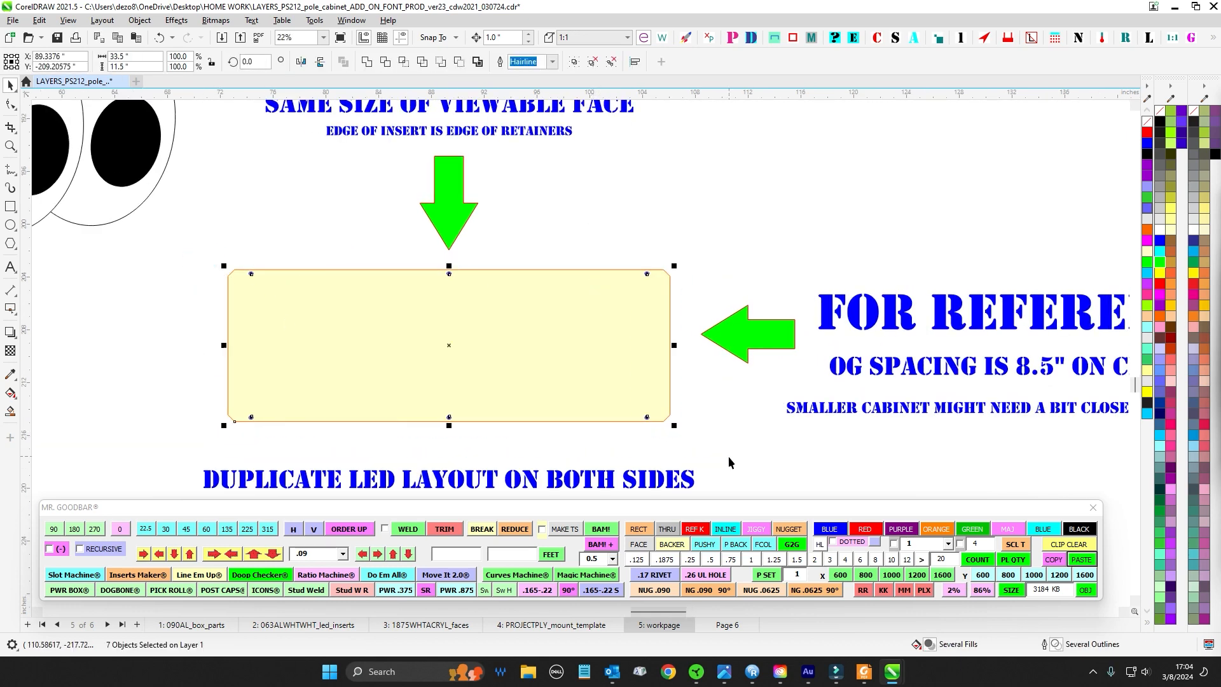
scroll(727, 455, "down", 2)
left_click_drag(668, 293, 862, 268)
scroll(699, 373, "down", 2)
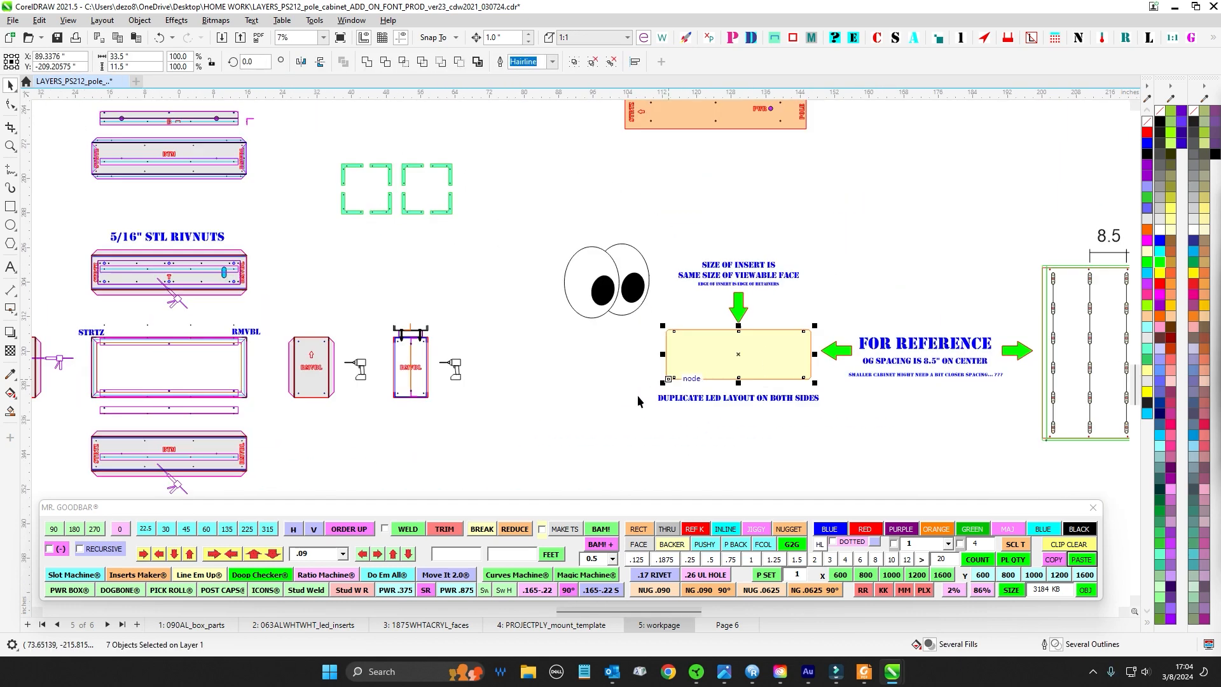
left_click_drag(561, 395, 746, 363)
scroll(748, 363, "down", 1)
left_click(748, 363)
Survey the whole workpage from the insert panel up to the cabinet assemblies, bolt notes and cyan face panels
scroll(773, 405, "up", 1)
left_click_drag(772, 405, 609, 386)
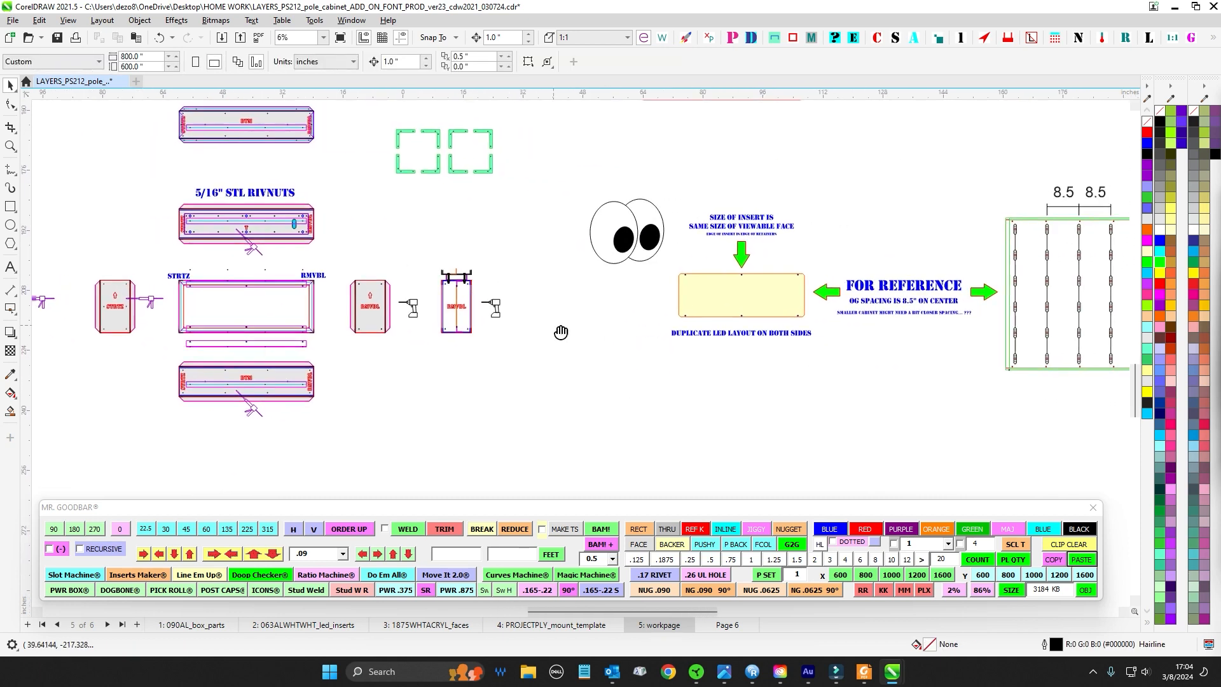
left_click_drag(564, 332, 601, 410)
left_click_drag(563, 266, 609, 392)
left_click_drag(470, 309, 605, 327)
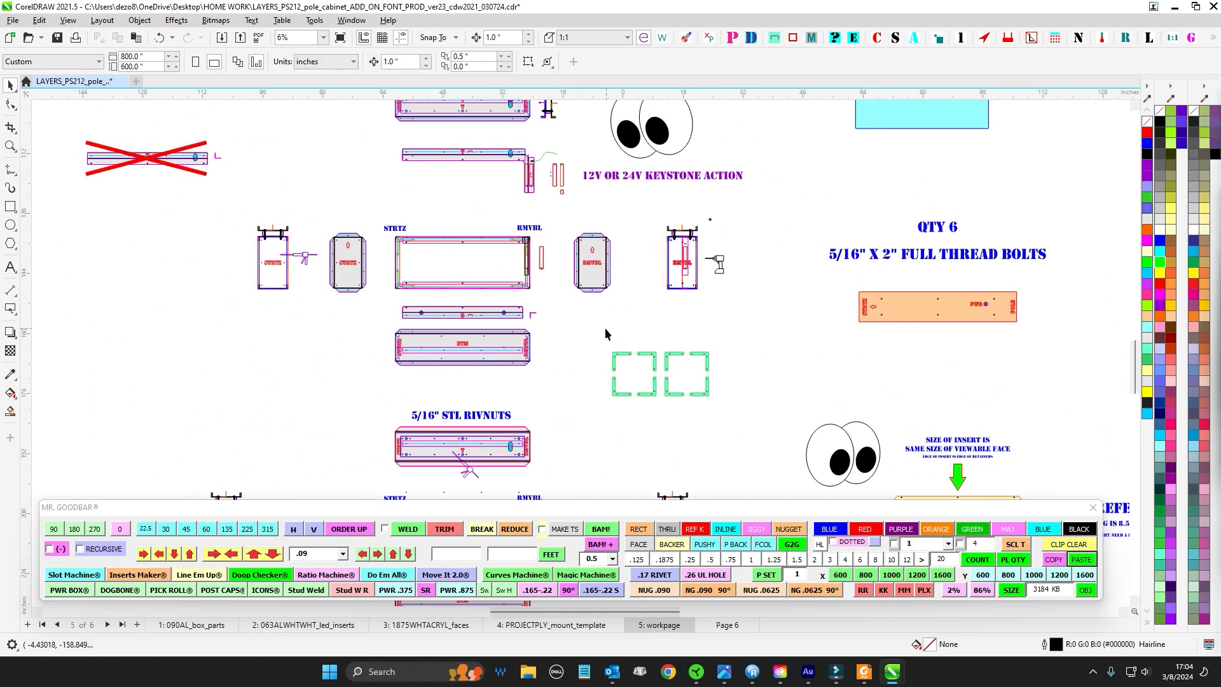
left_click_drag(757, 210, 716, 267)
scroll(716, 267, "down", 1)
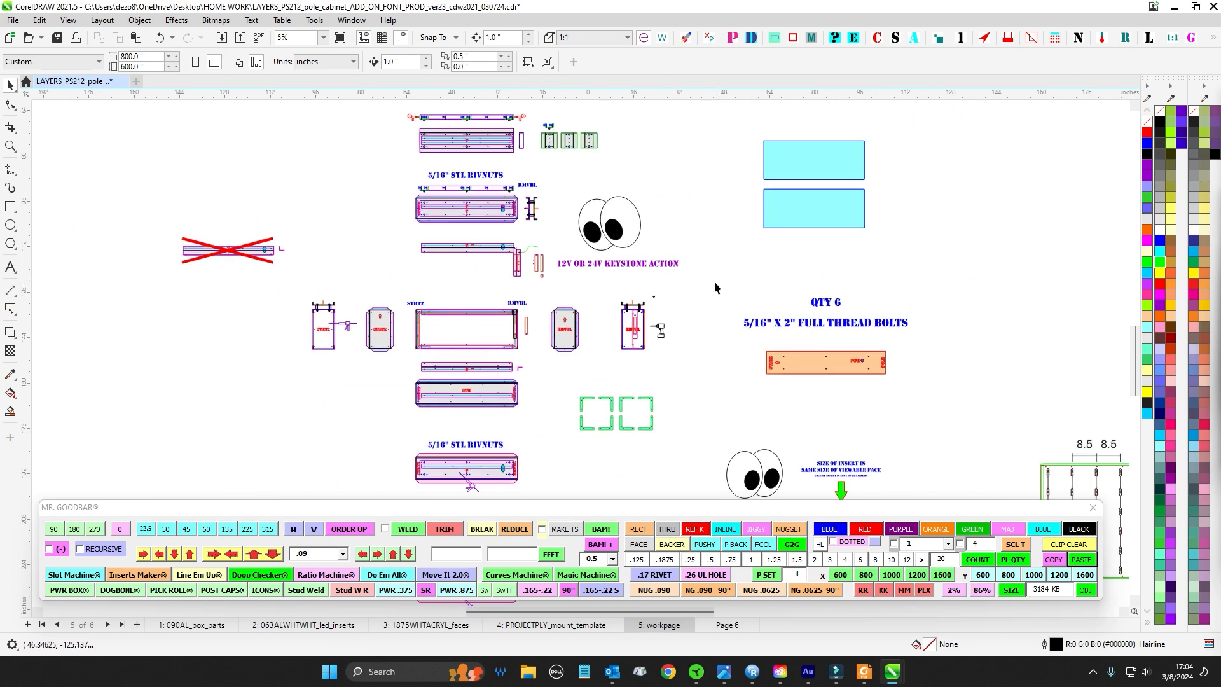
scroll(669, 282, "up", 2)
scroll(590, 185, "up", 3)
scroll(696, 265, "down", 3)
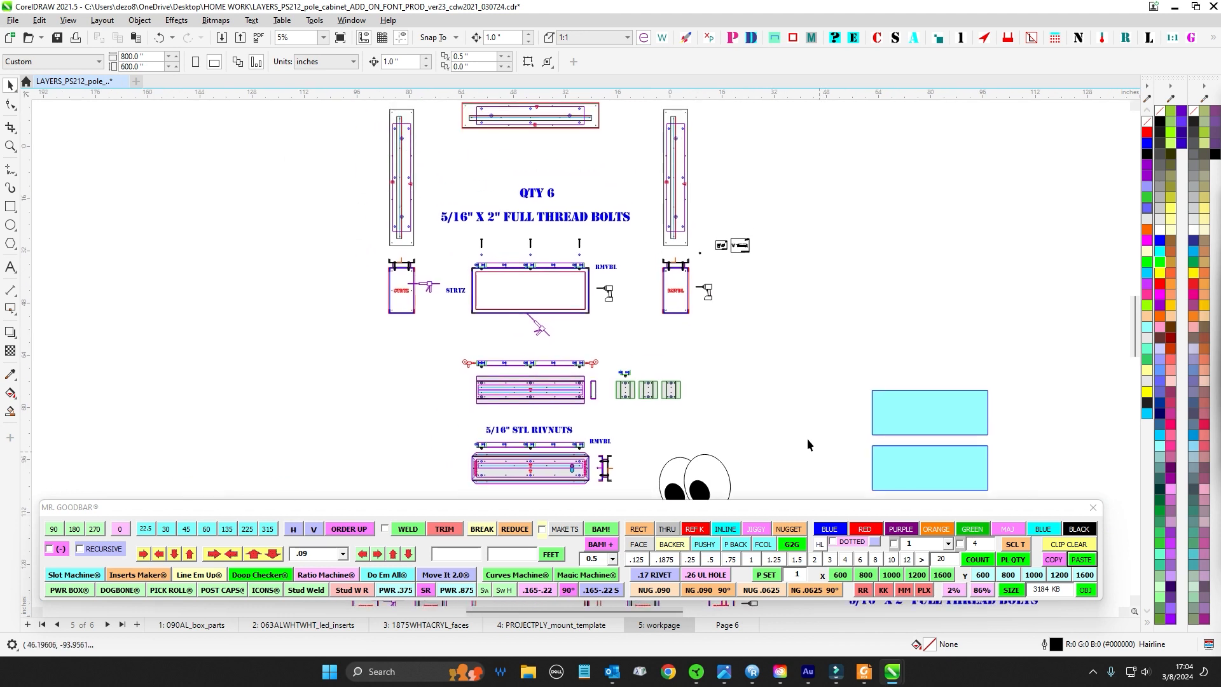
scroll(733, 353, "down", 1)
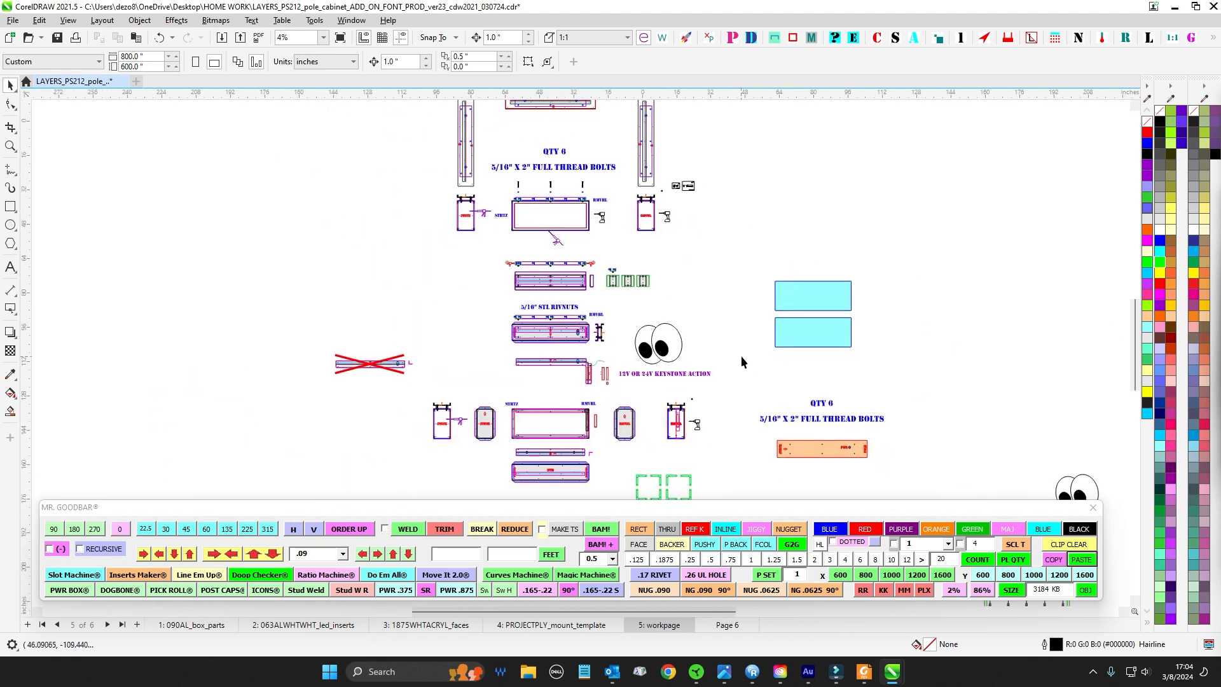